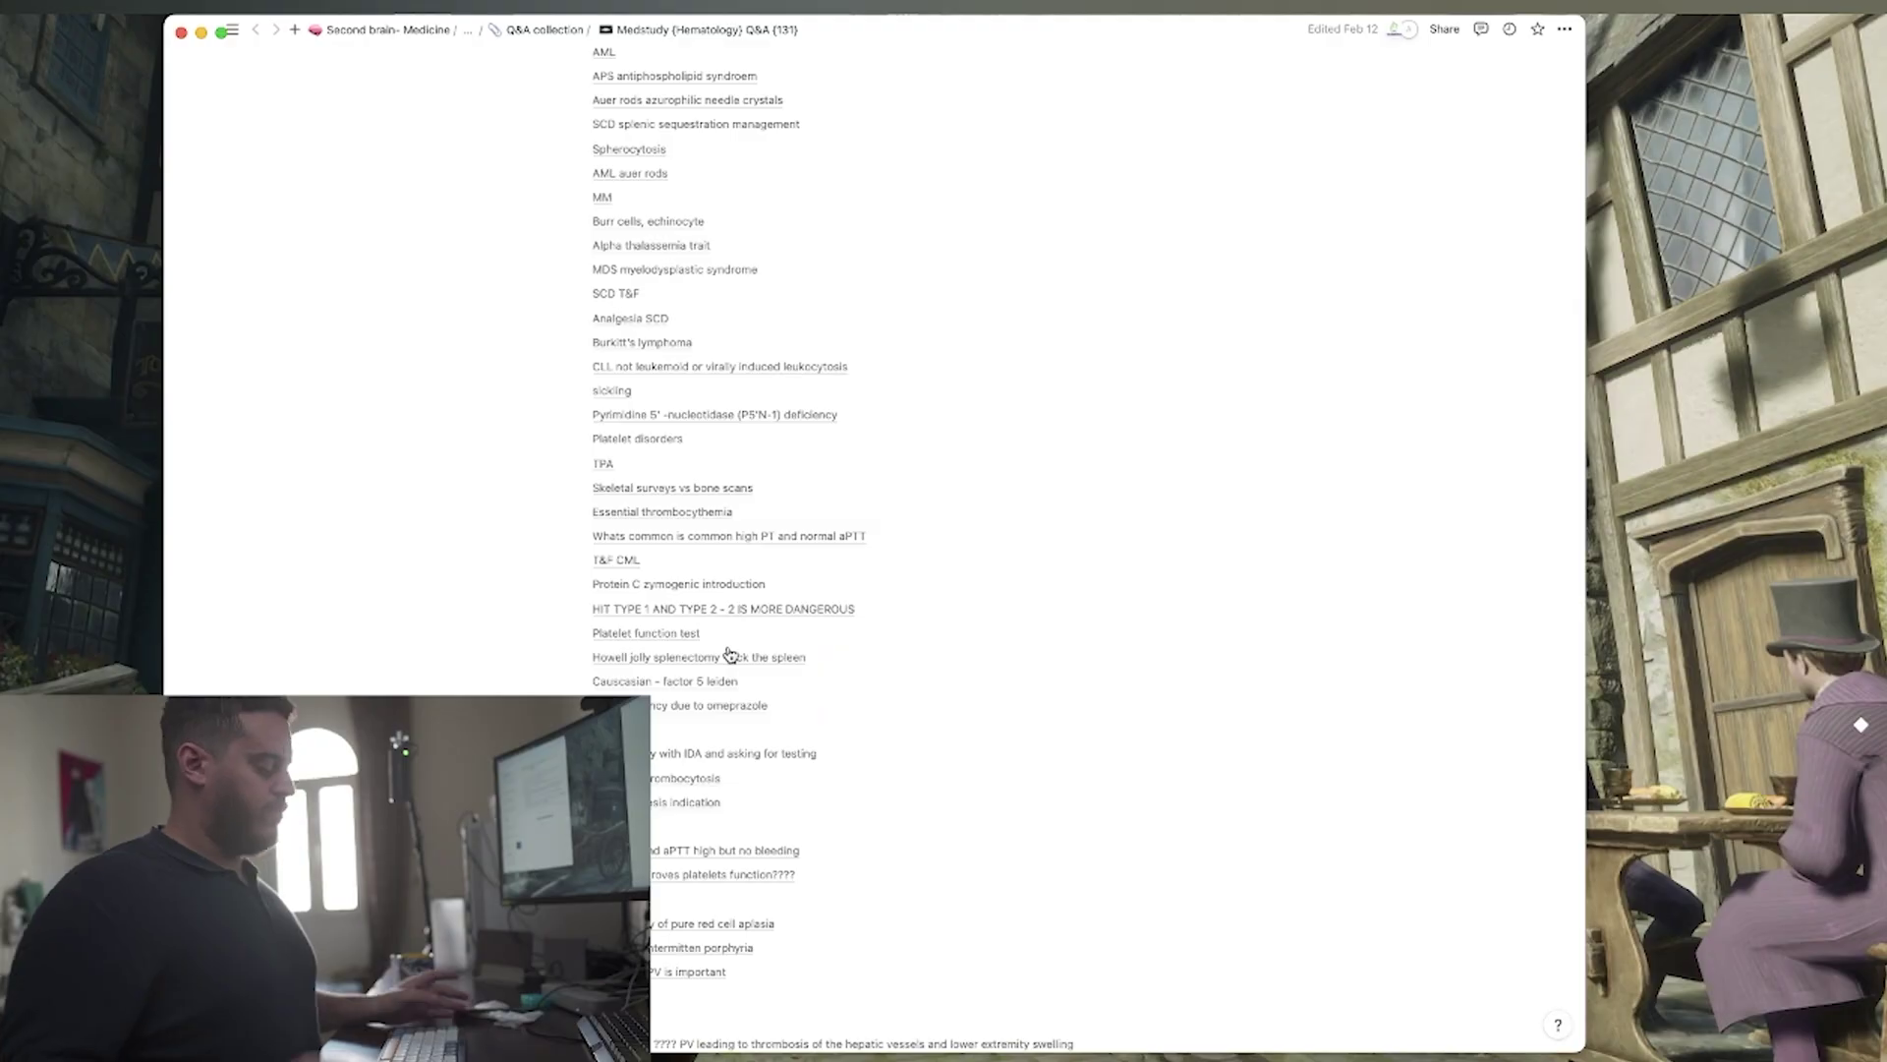
Launch Chrome and Google 'hey what is thalassemia', scrolling through the results.
key(alt+space)
text(Chr)
key(Return)
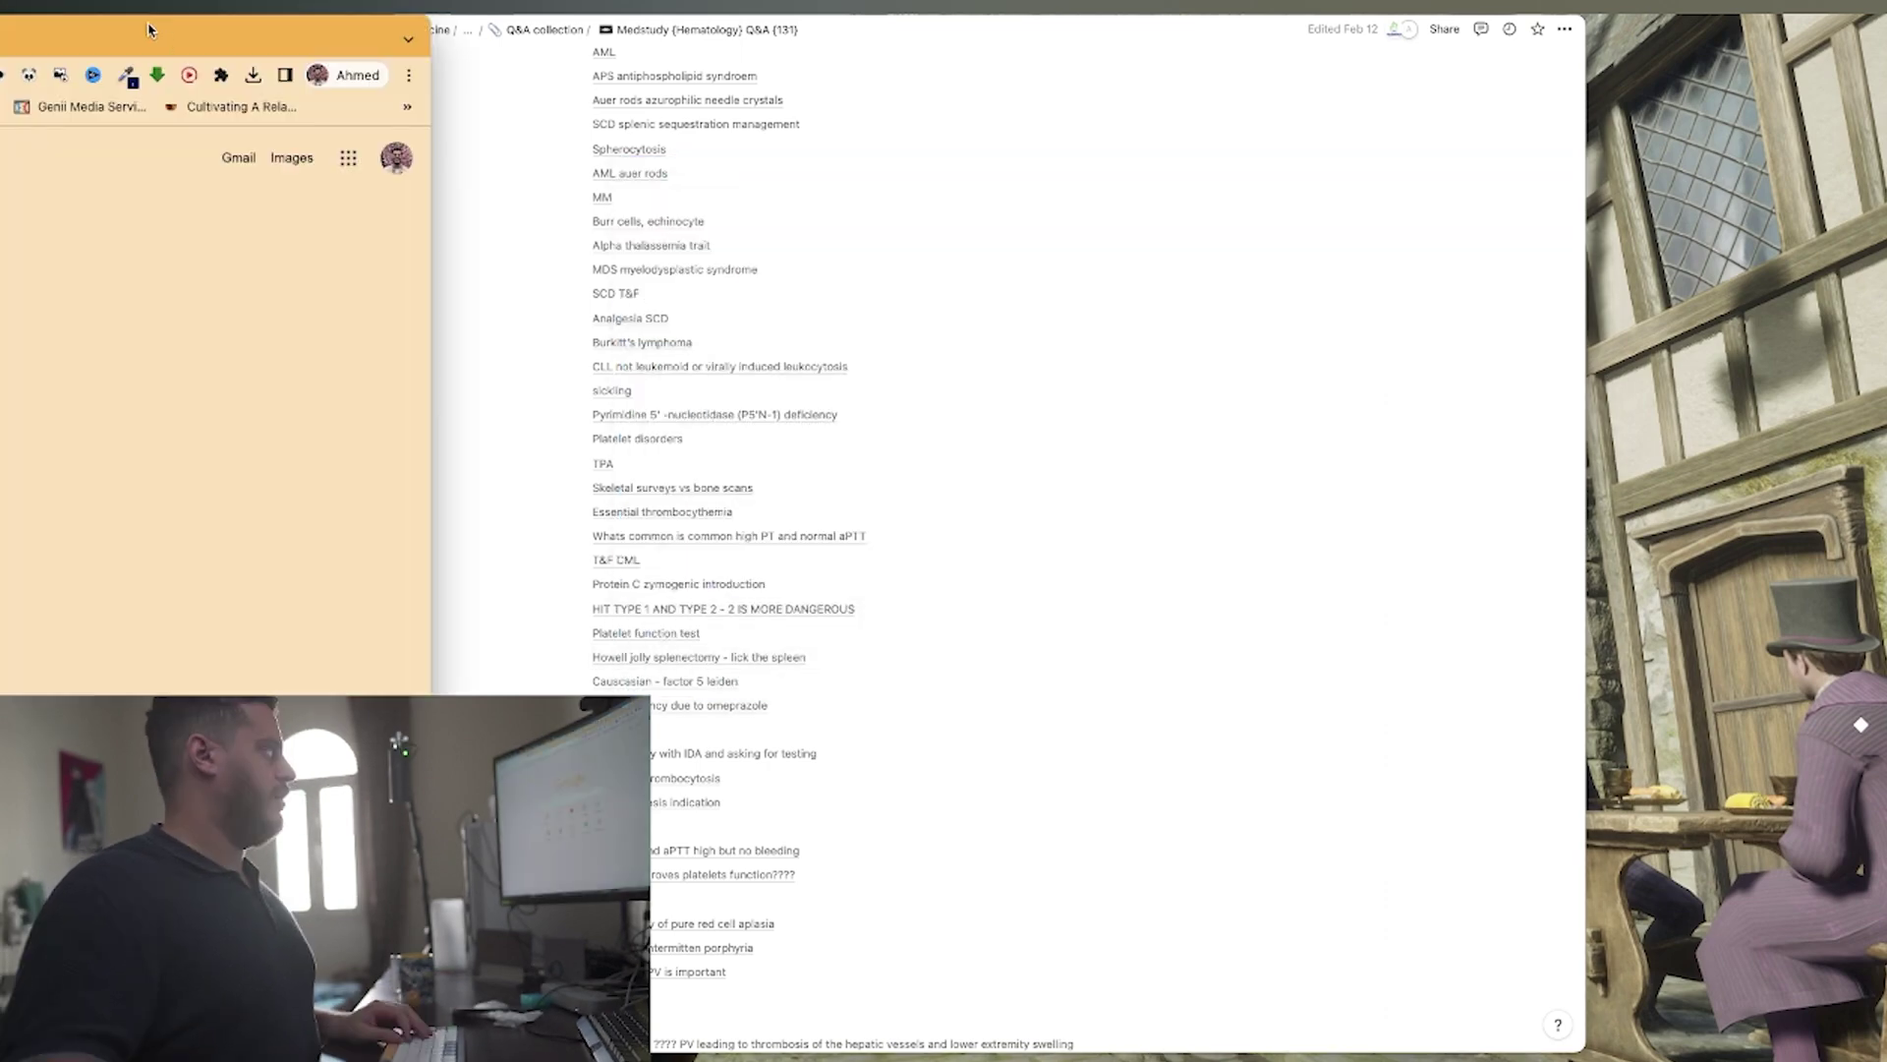
text(h)
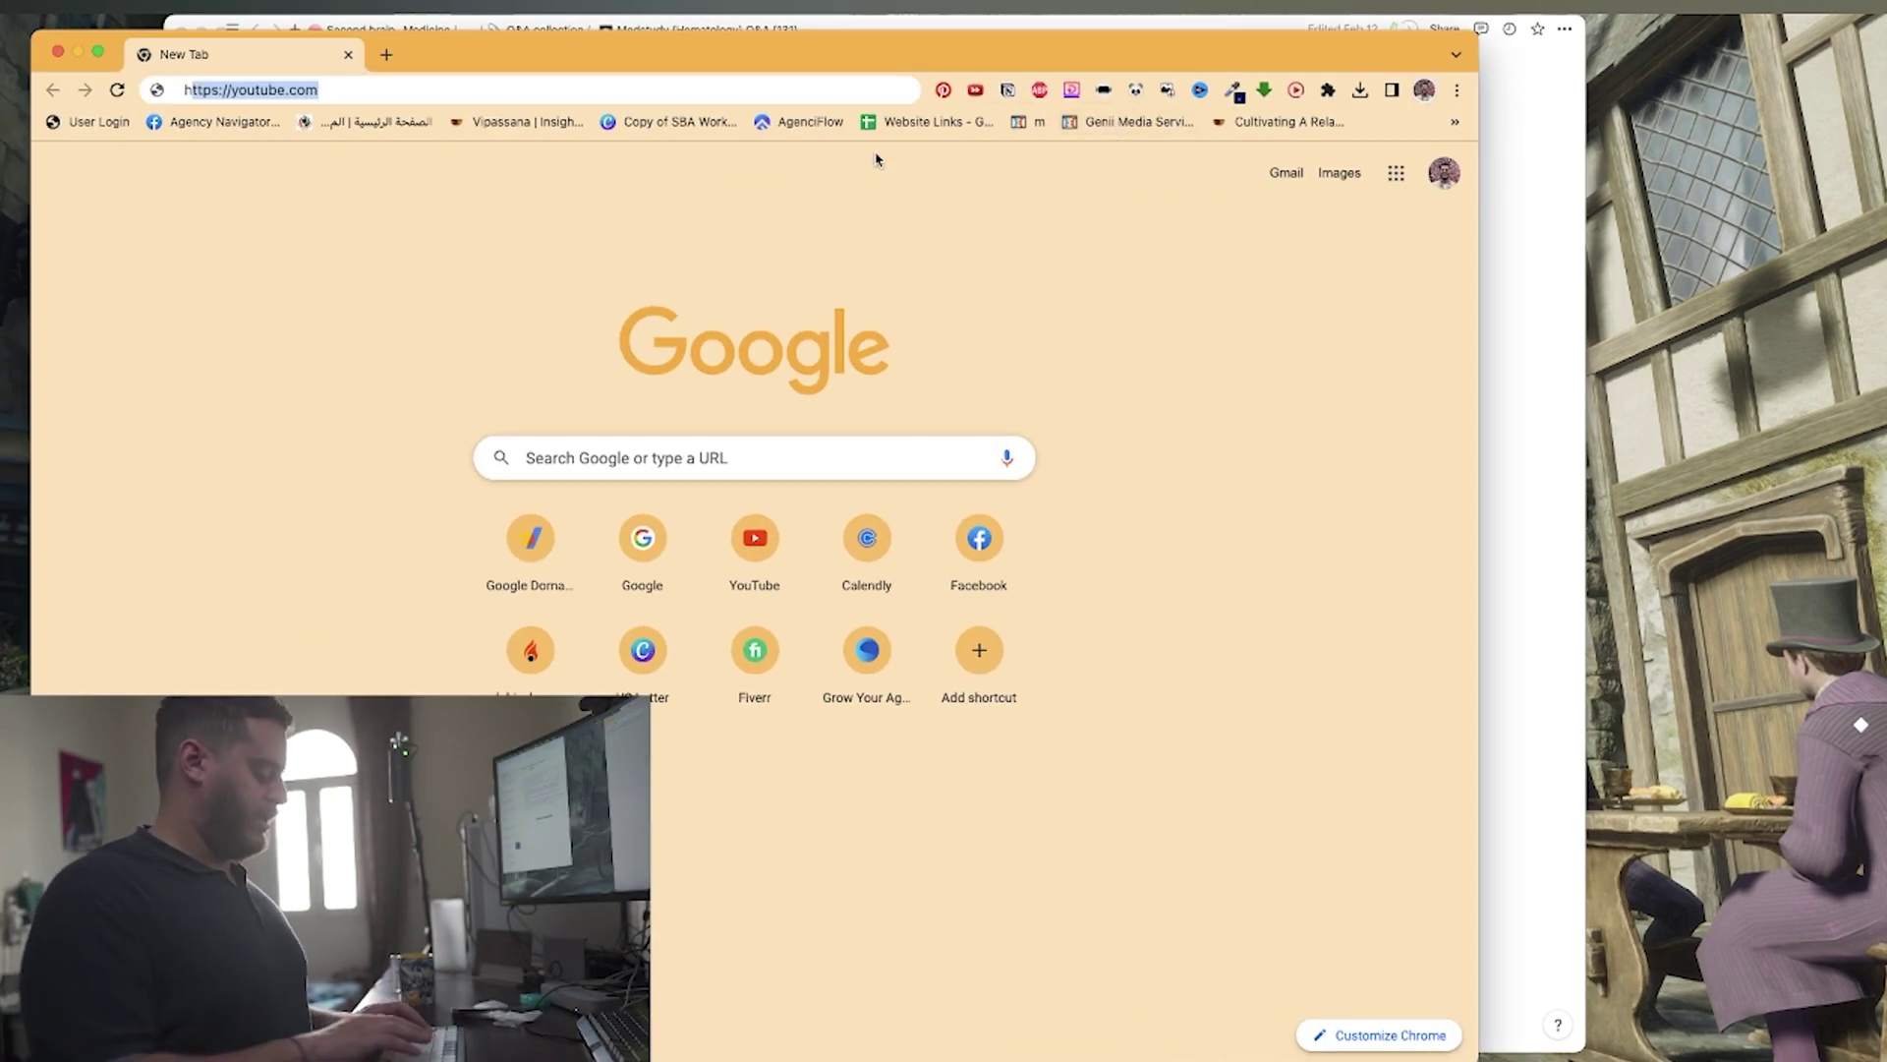
text(ey what is thalas)
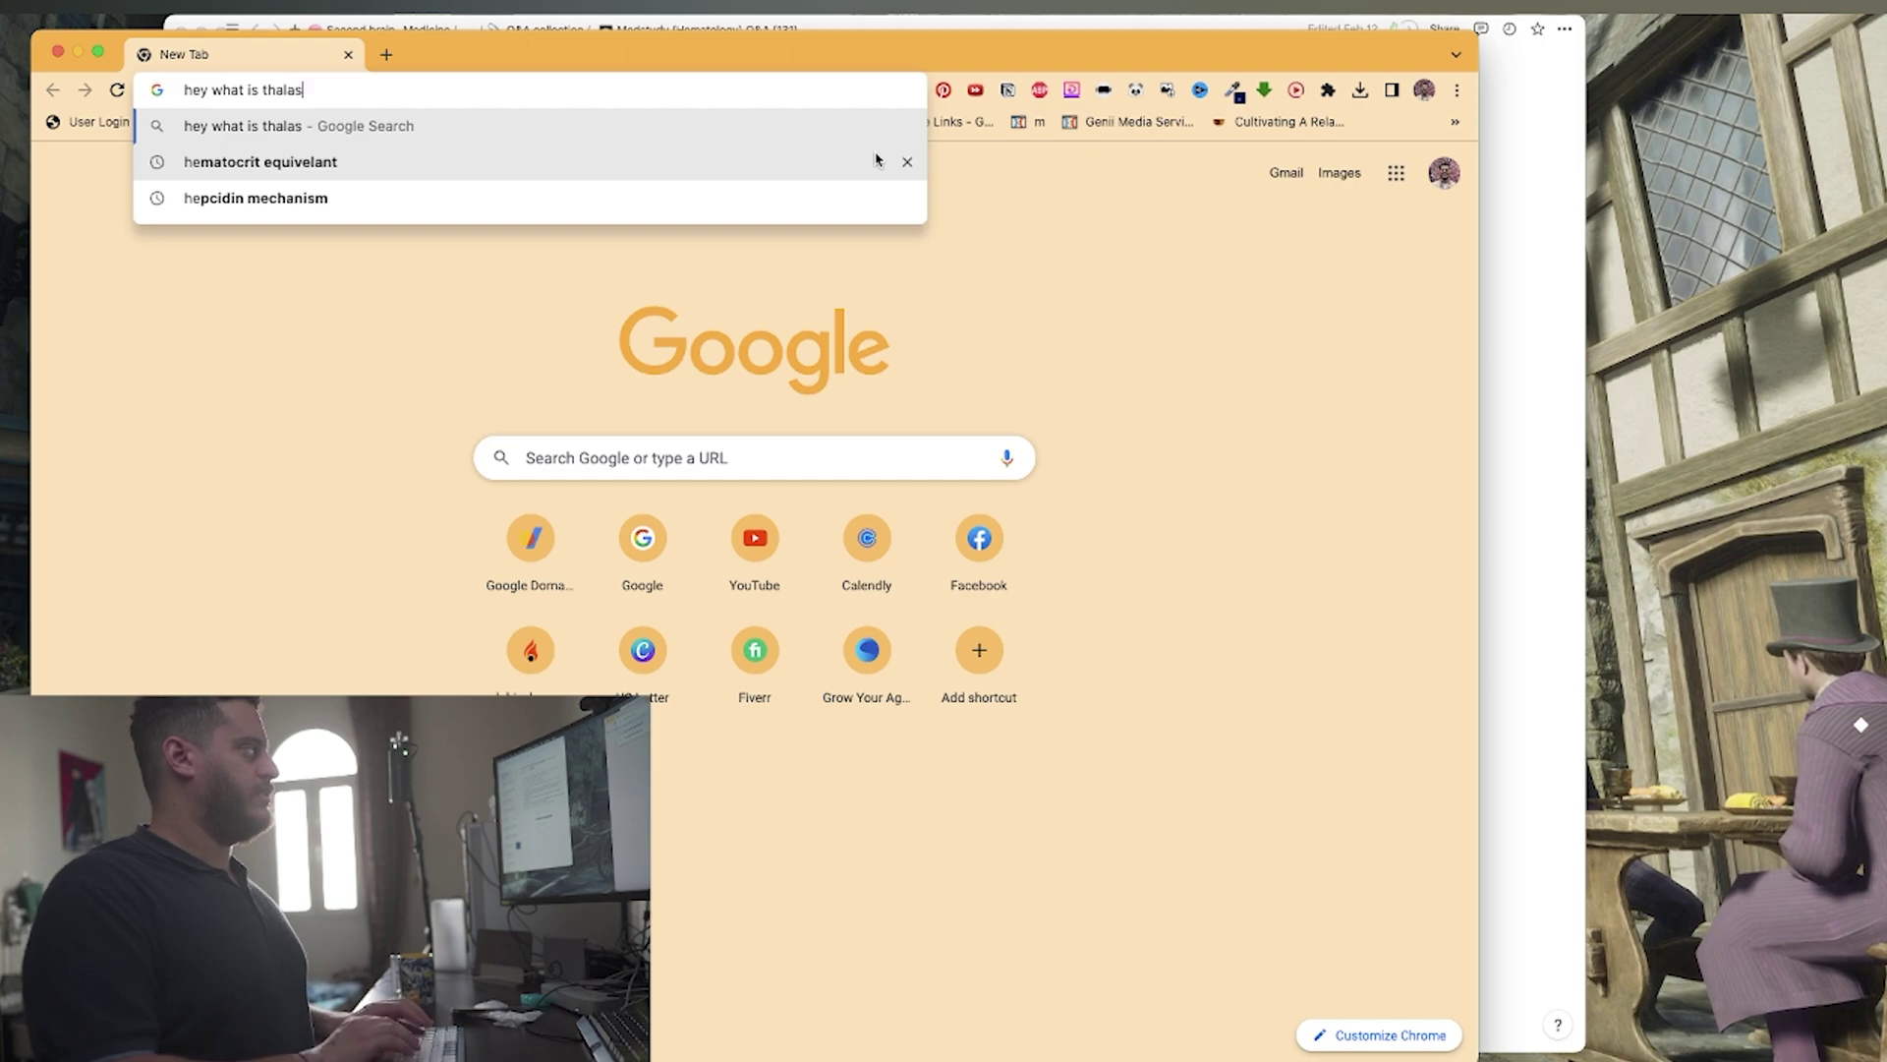
text(semia)
key(Return)
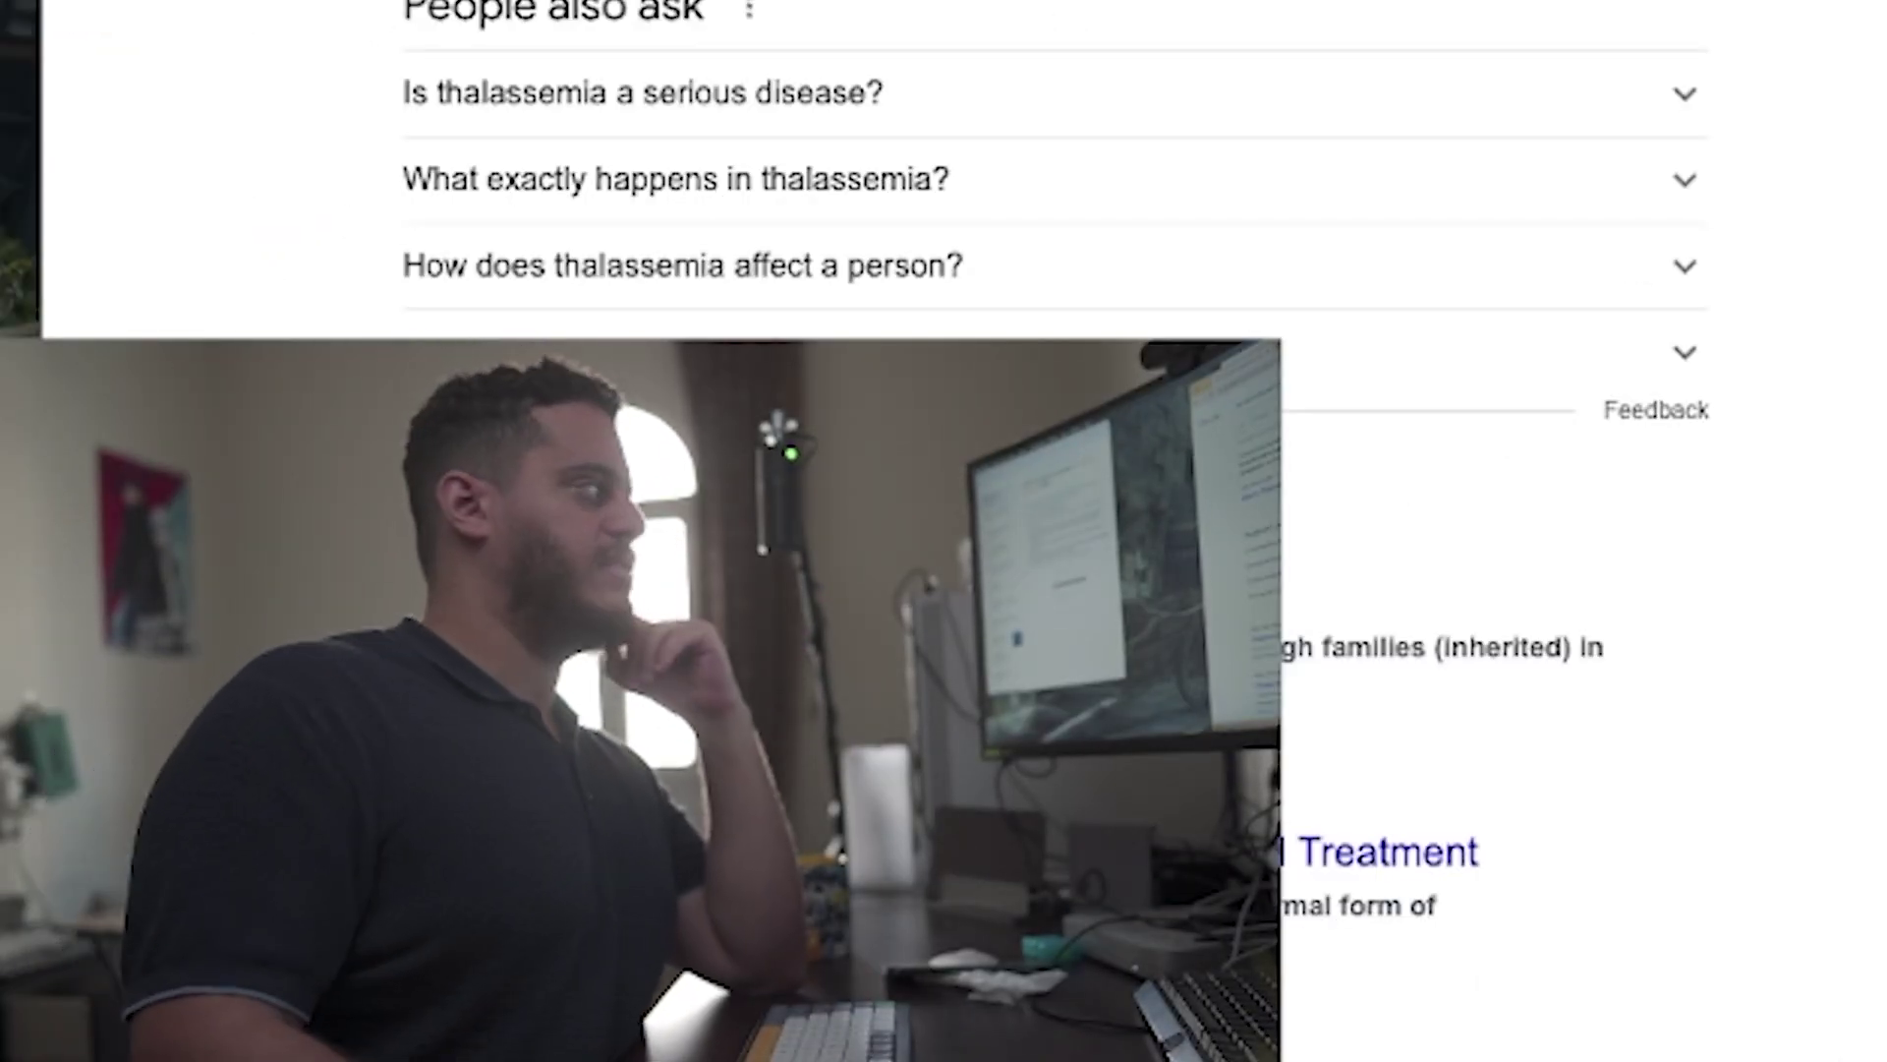
scroll(1051, 197, down, 2)
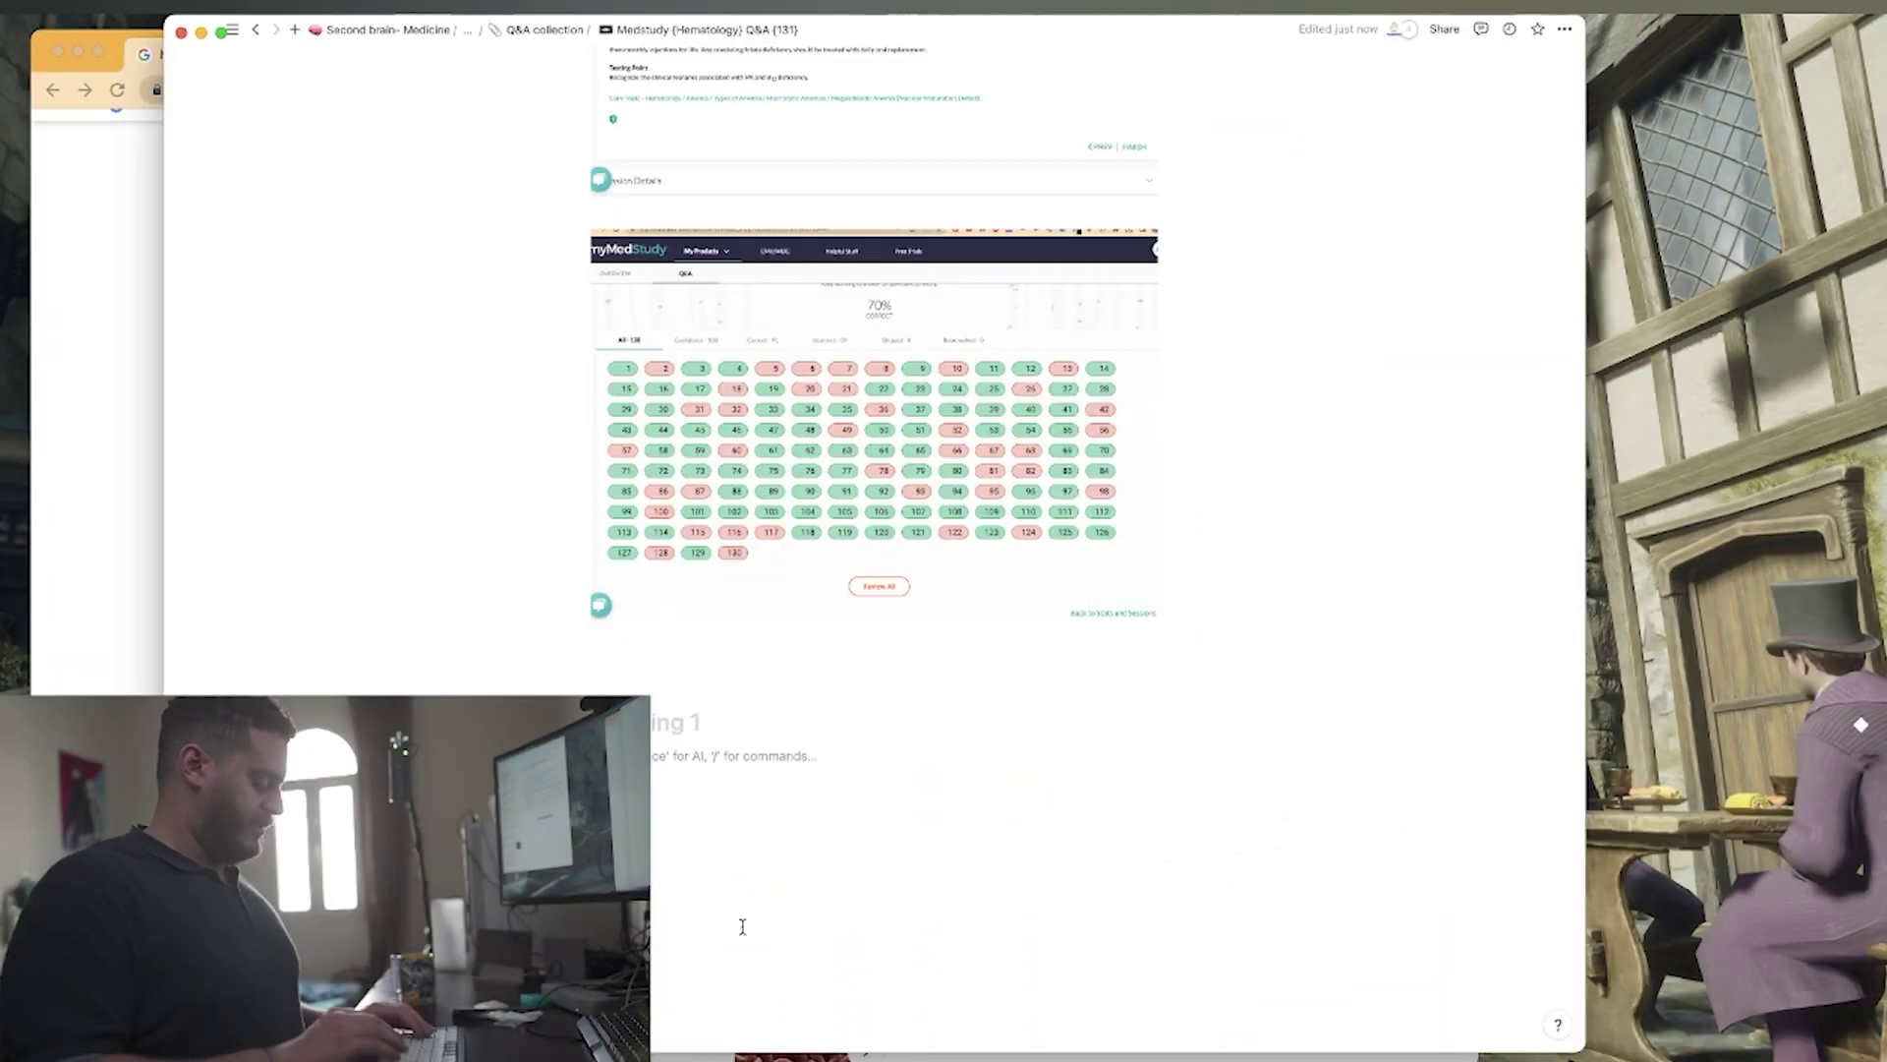
click(742, 763)
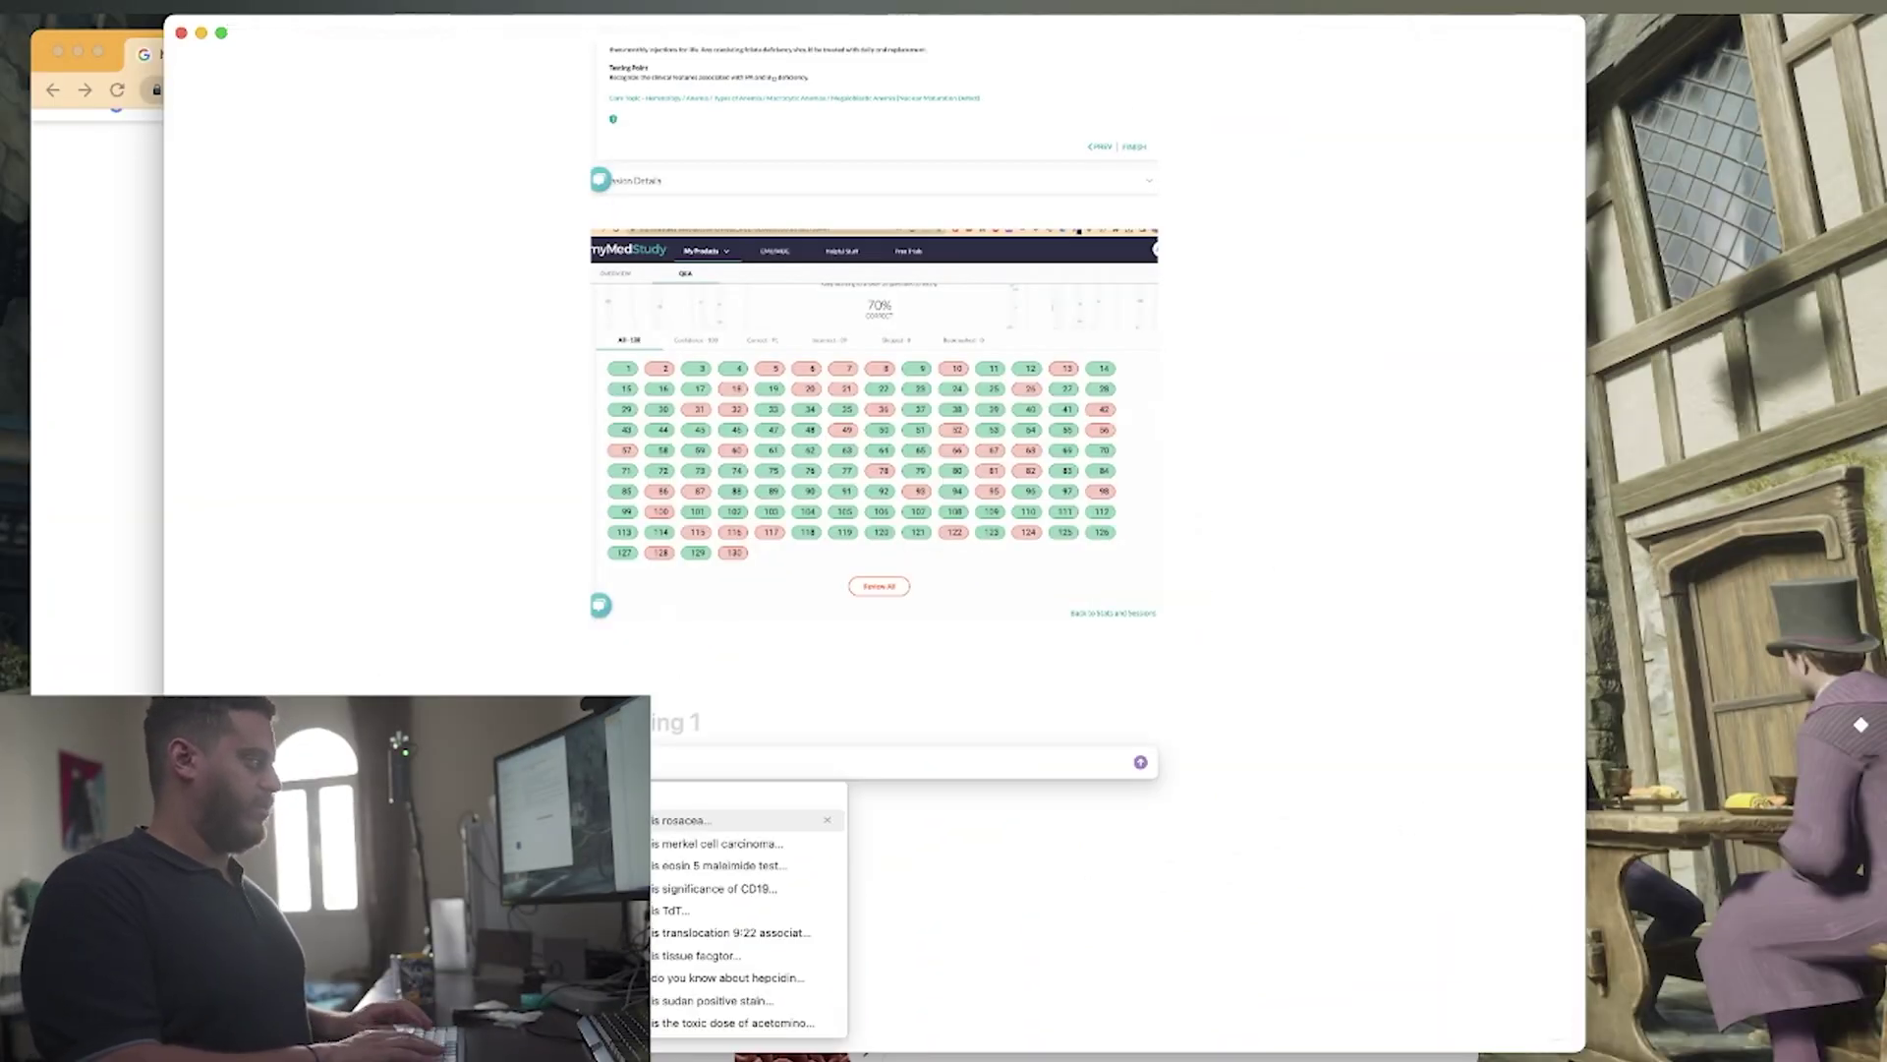
Ask Notion AI about thalassemia treatment and splenomegaly, regenerate the answer, and keep it.
text(what is thala)
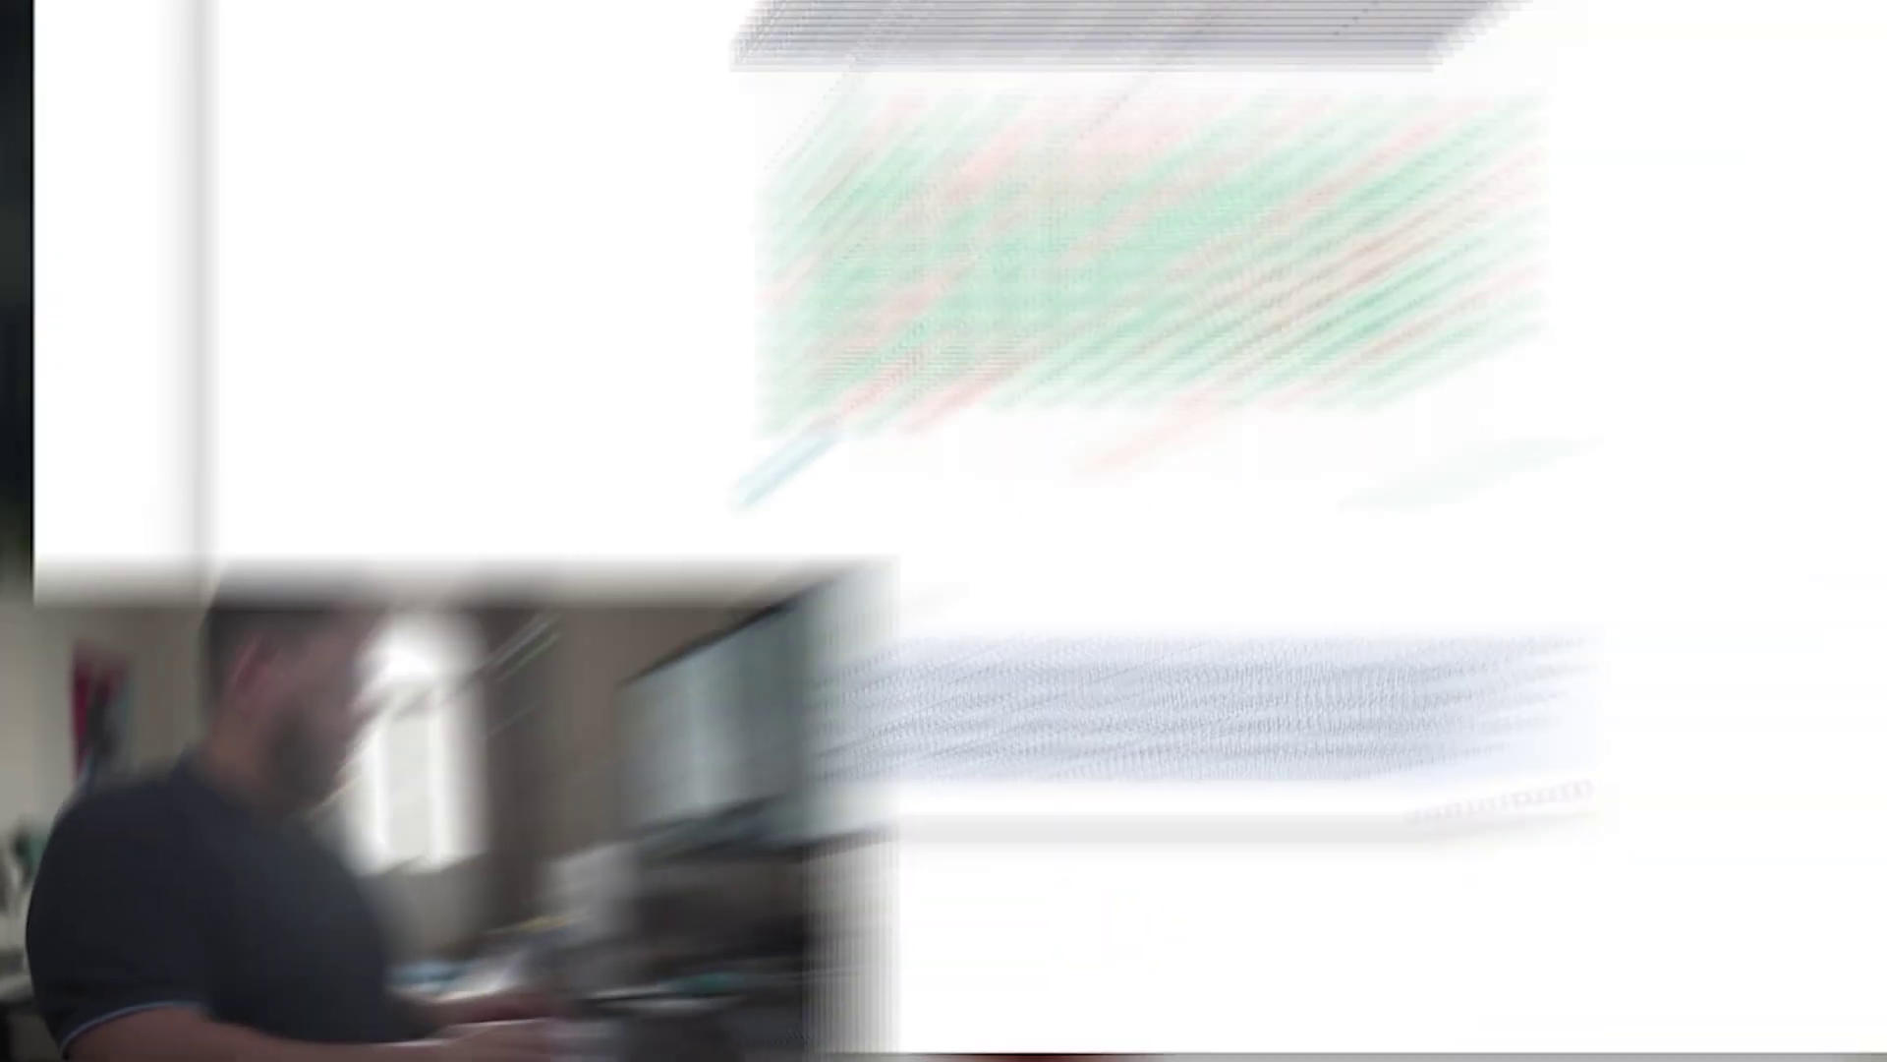
key(Escape)
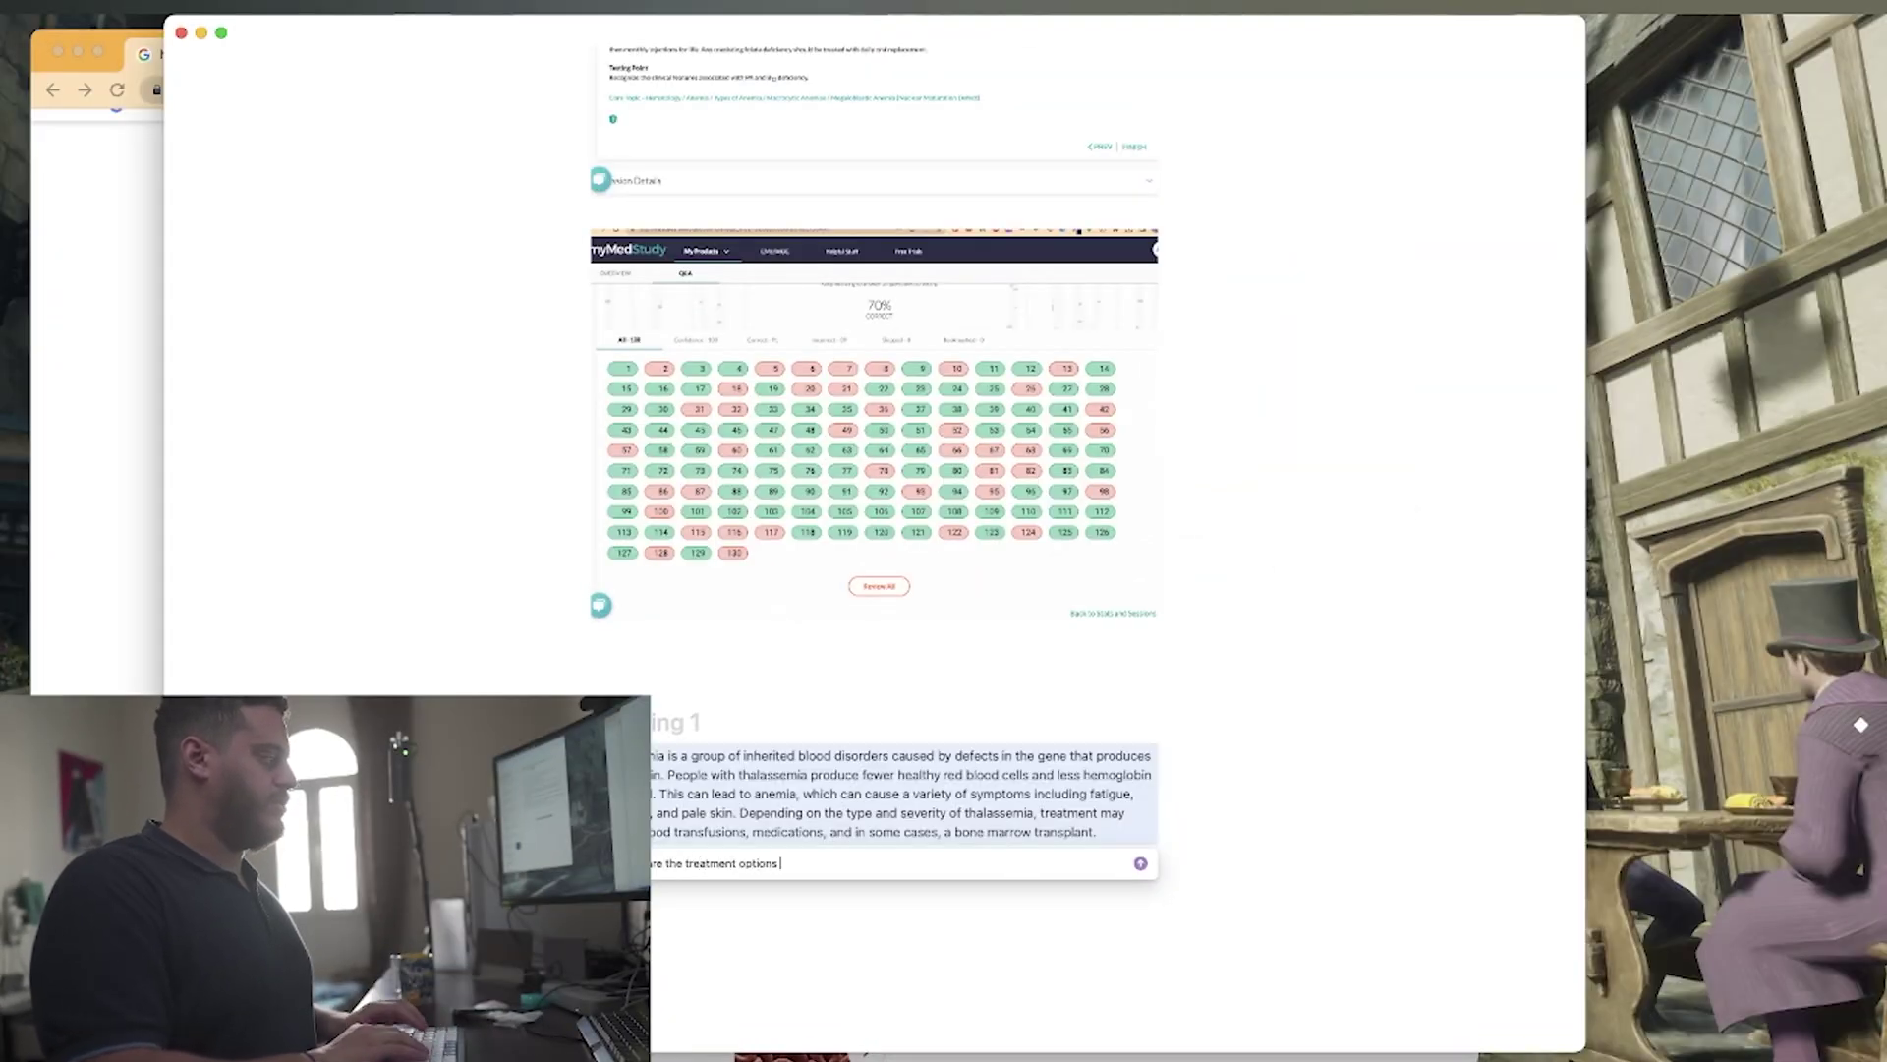
key(Return)
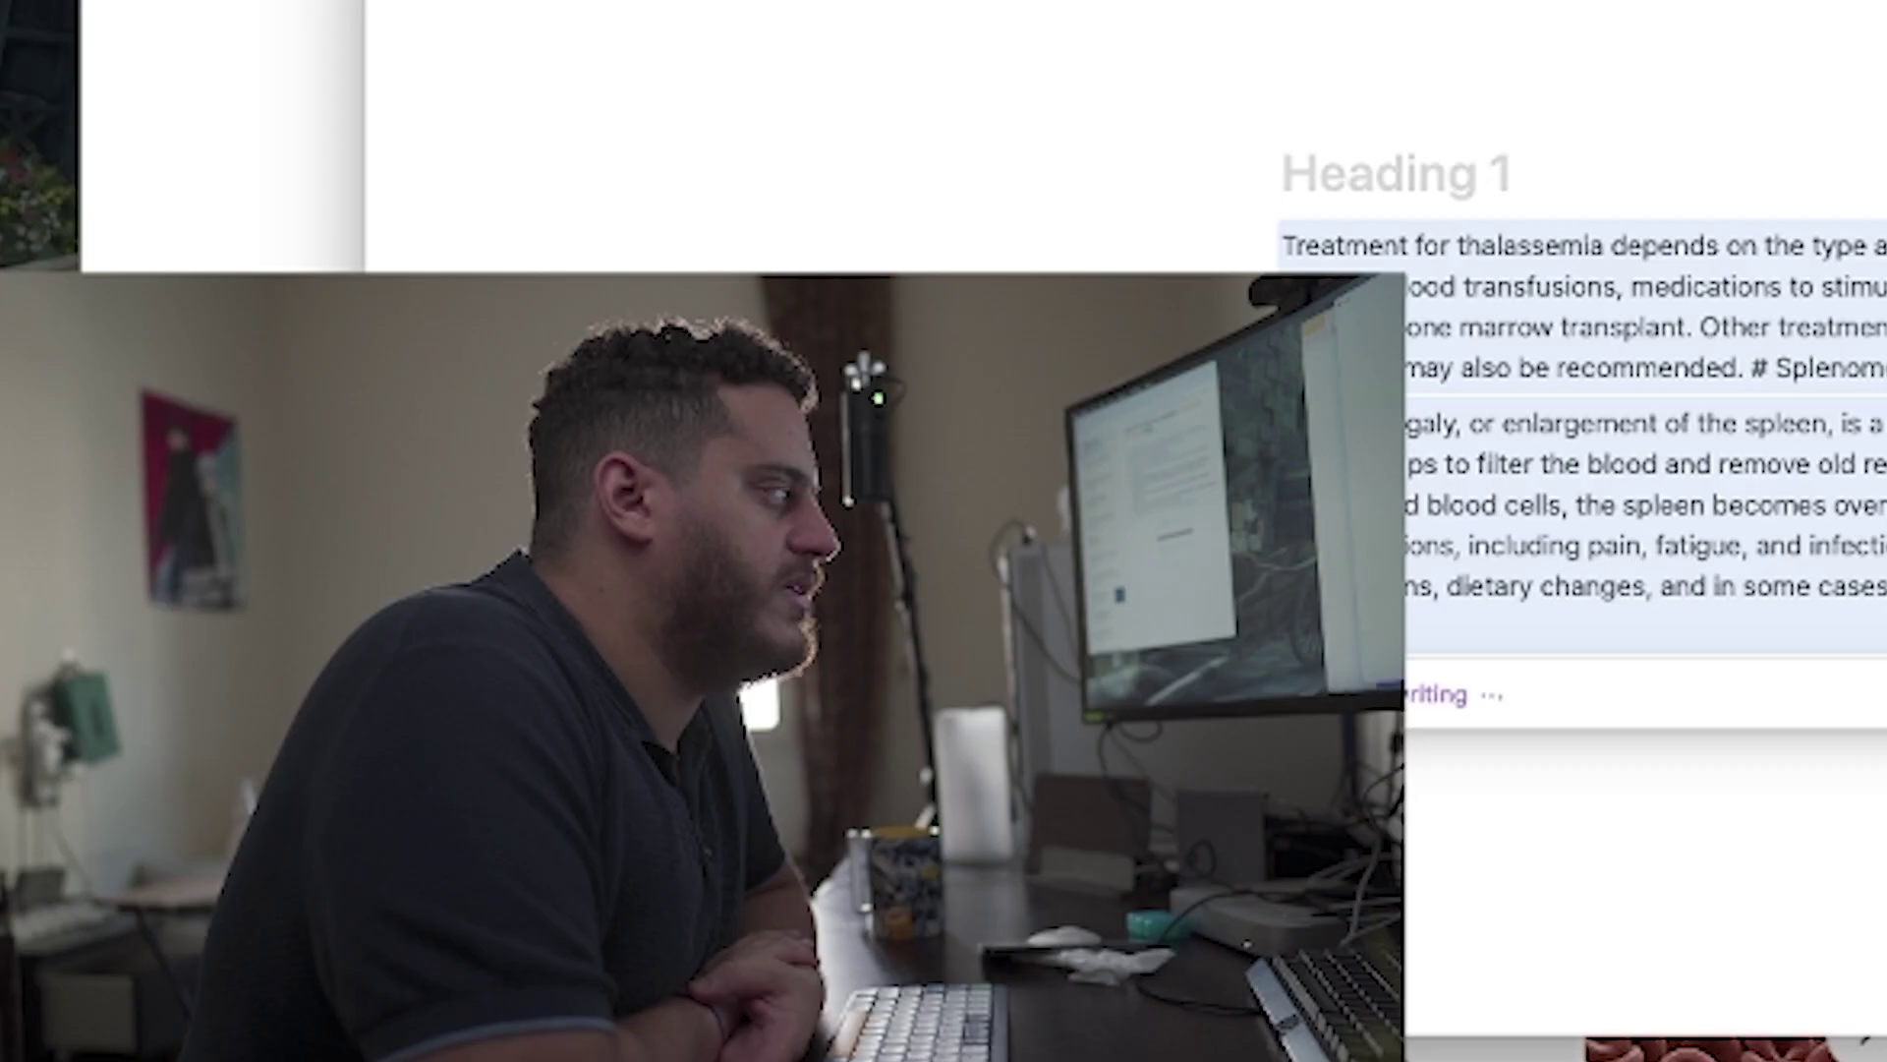
key(super+r)
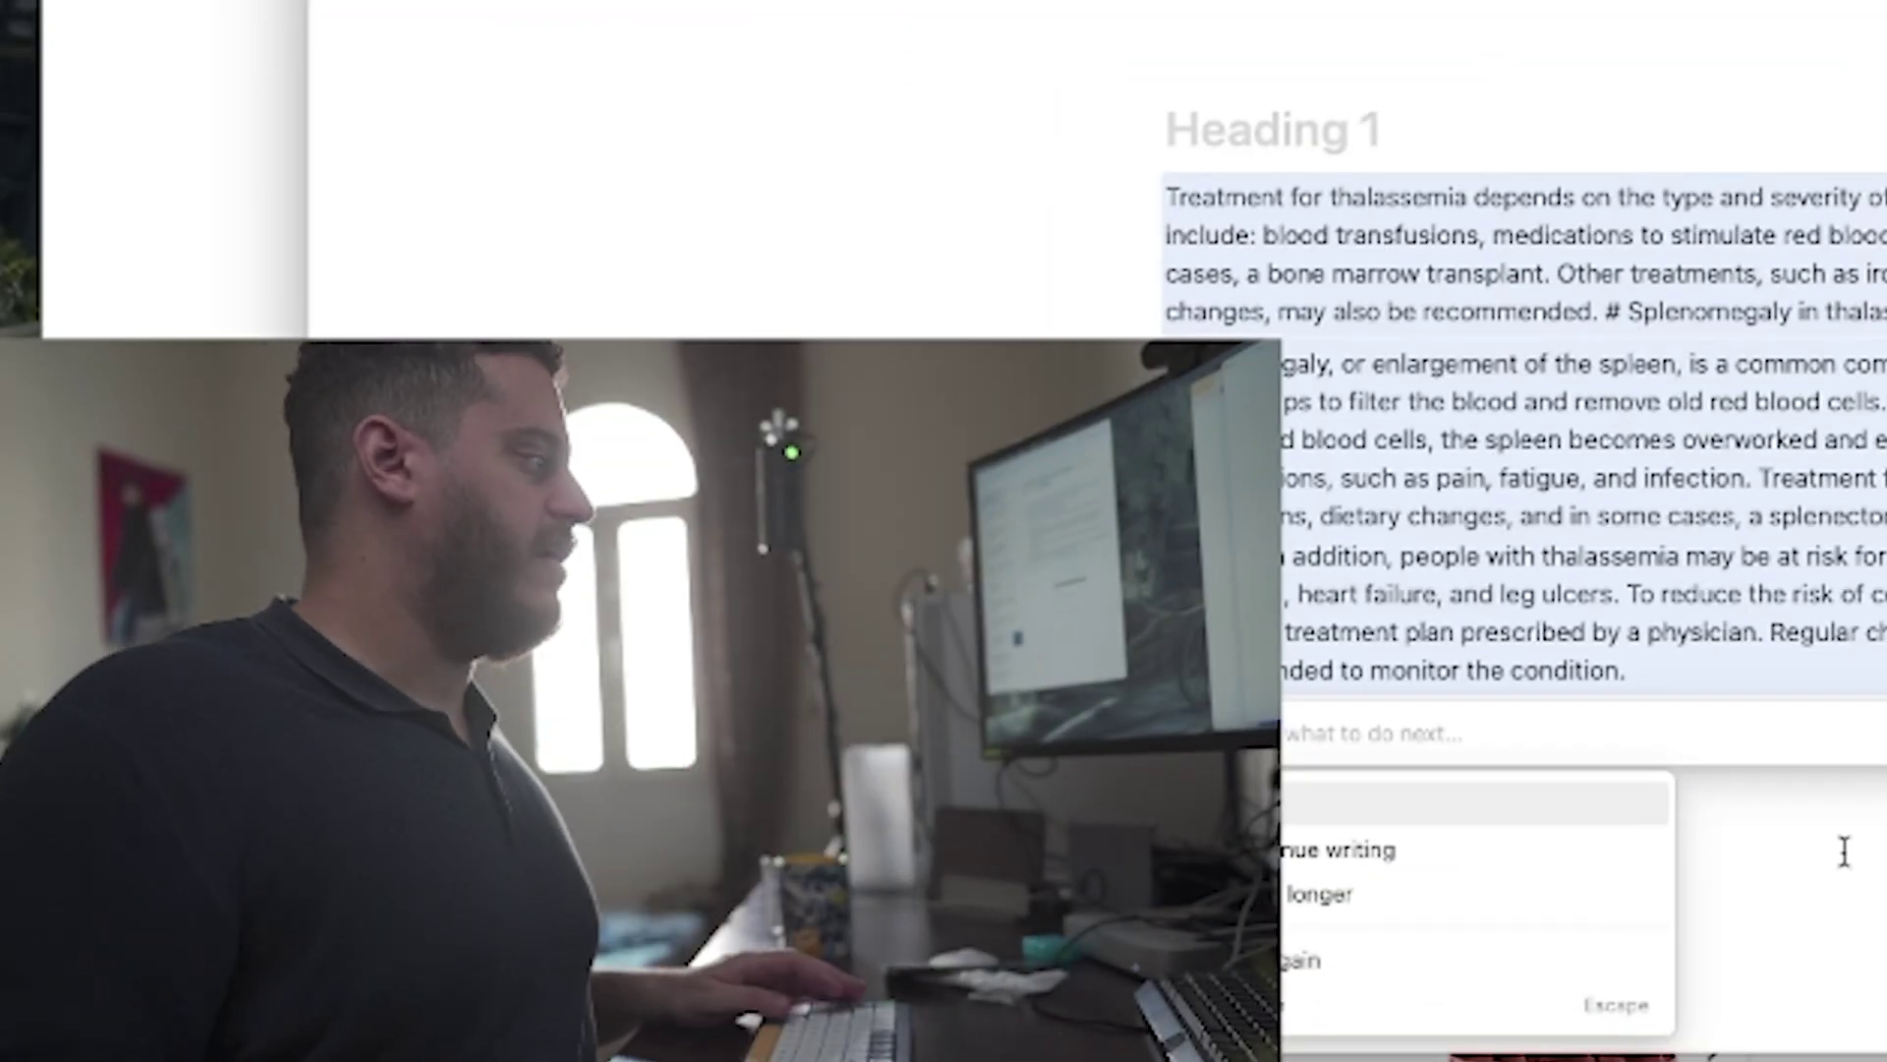
click(1506, 816)
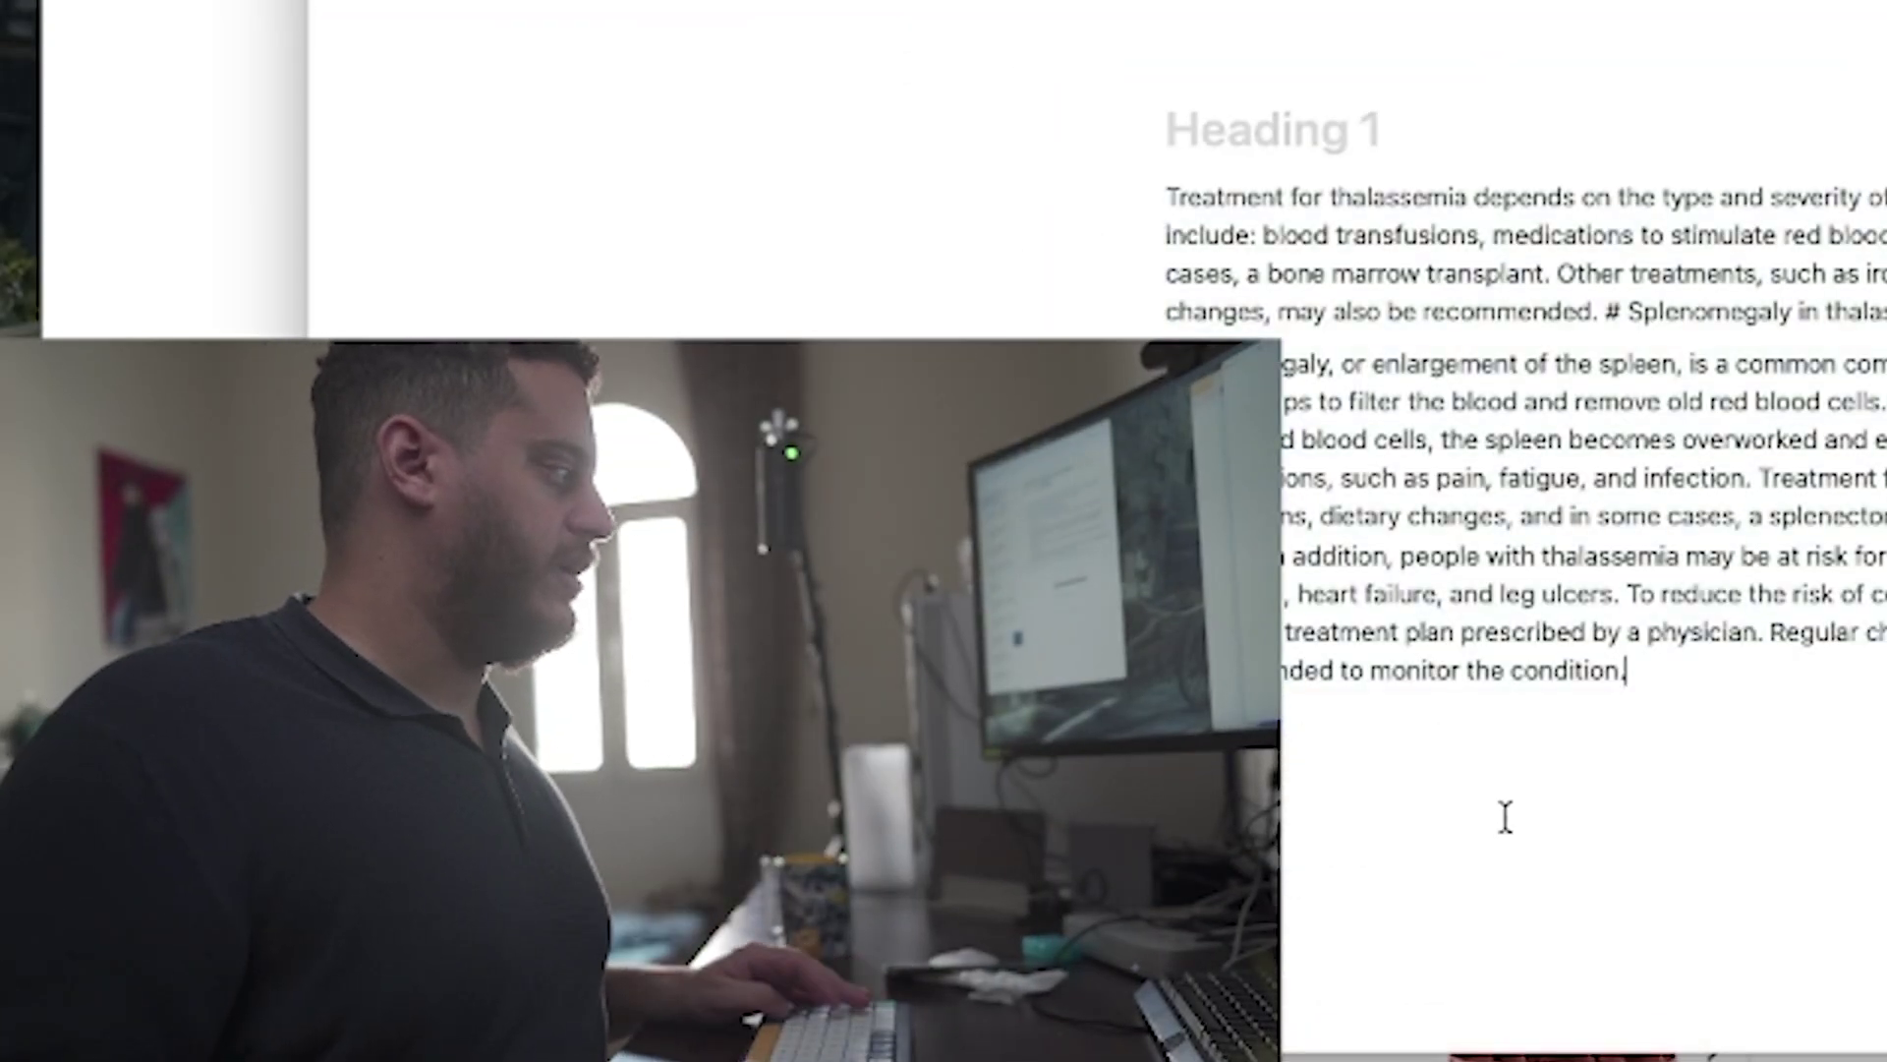
Find 'splenom' on the page, then add an empty block below the TdT paragraph.
key(super+f)
text(splenomegaly)
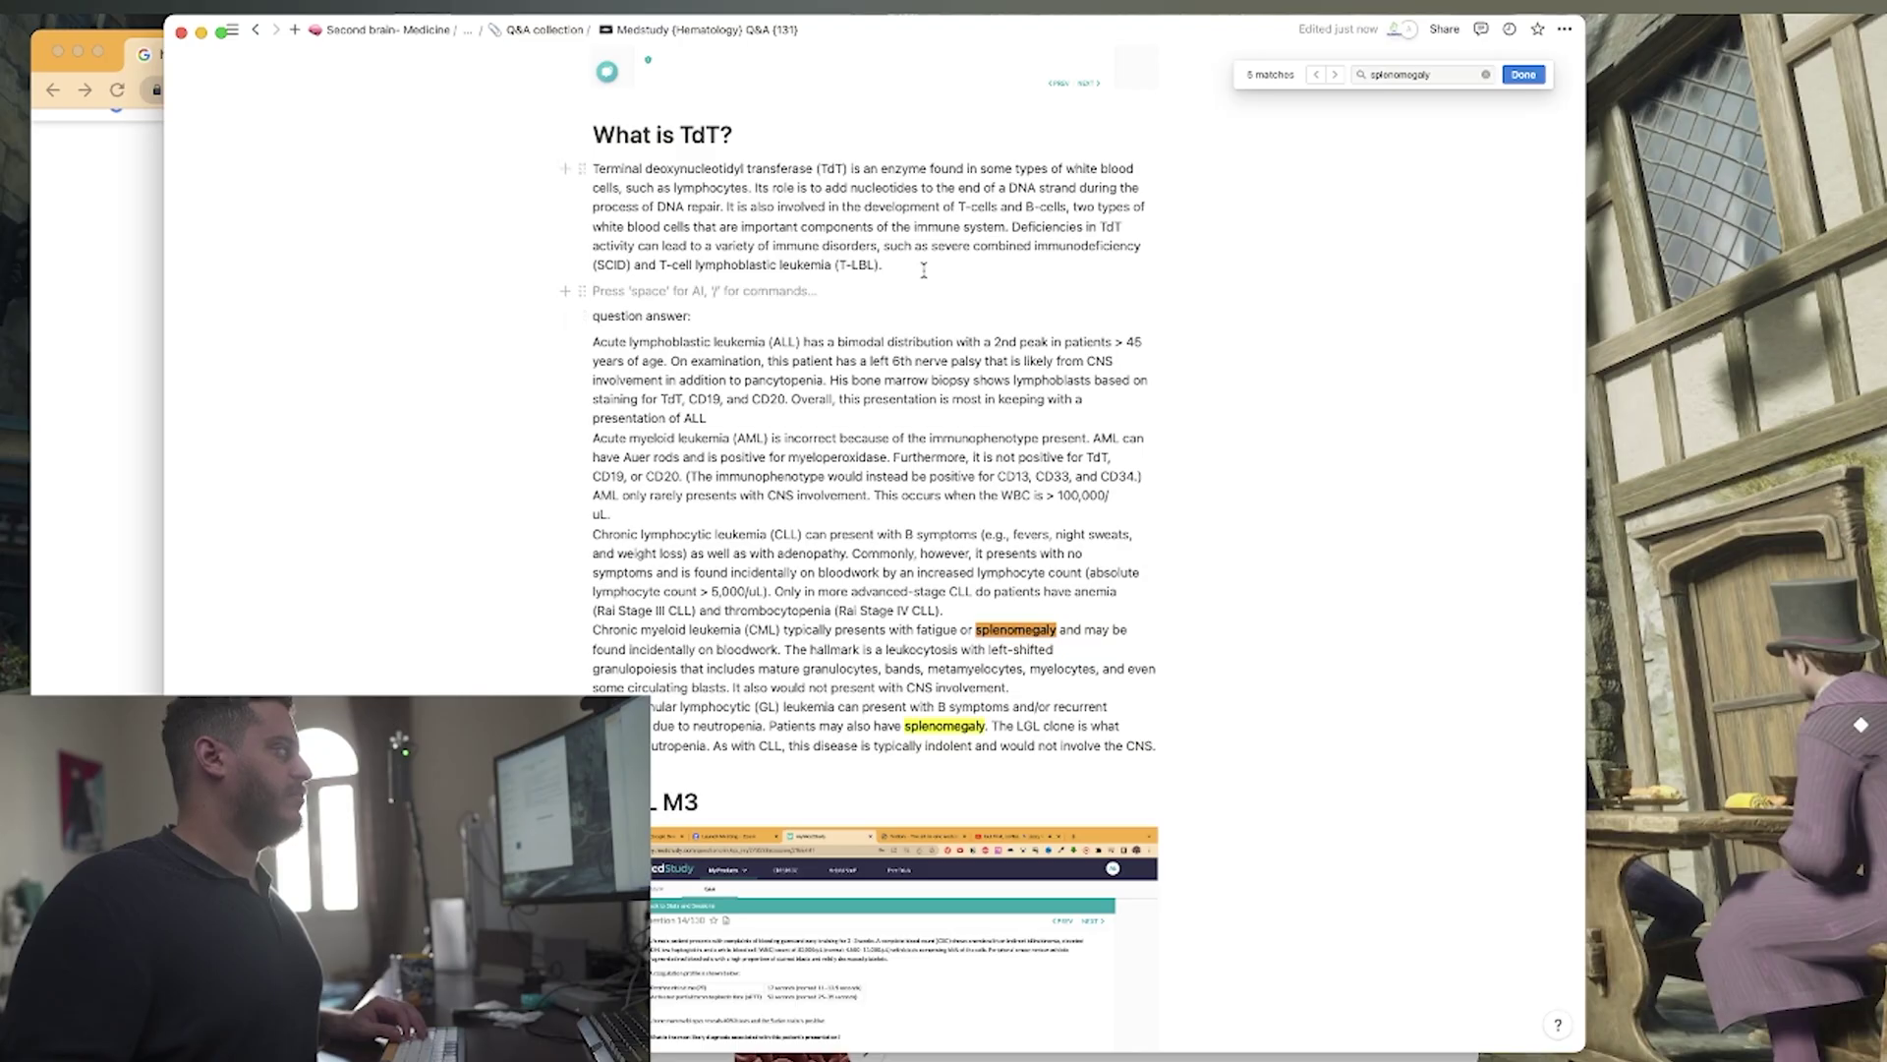
click(924, 270)
scroll(722, 214, up, 2)
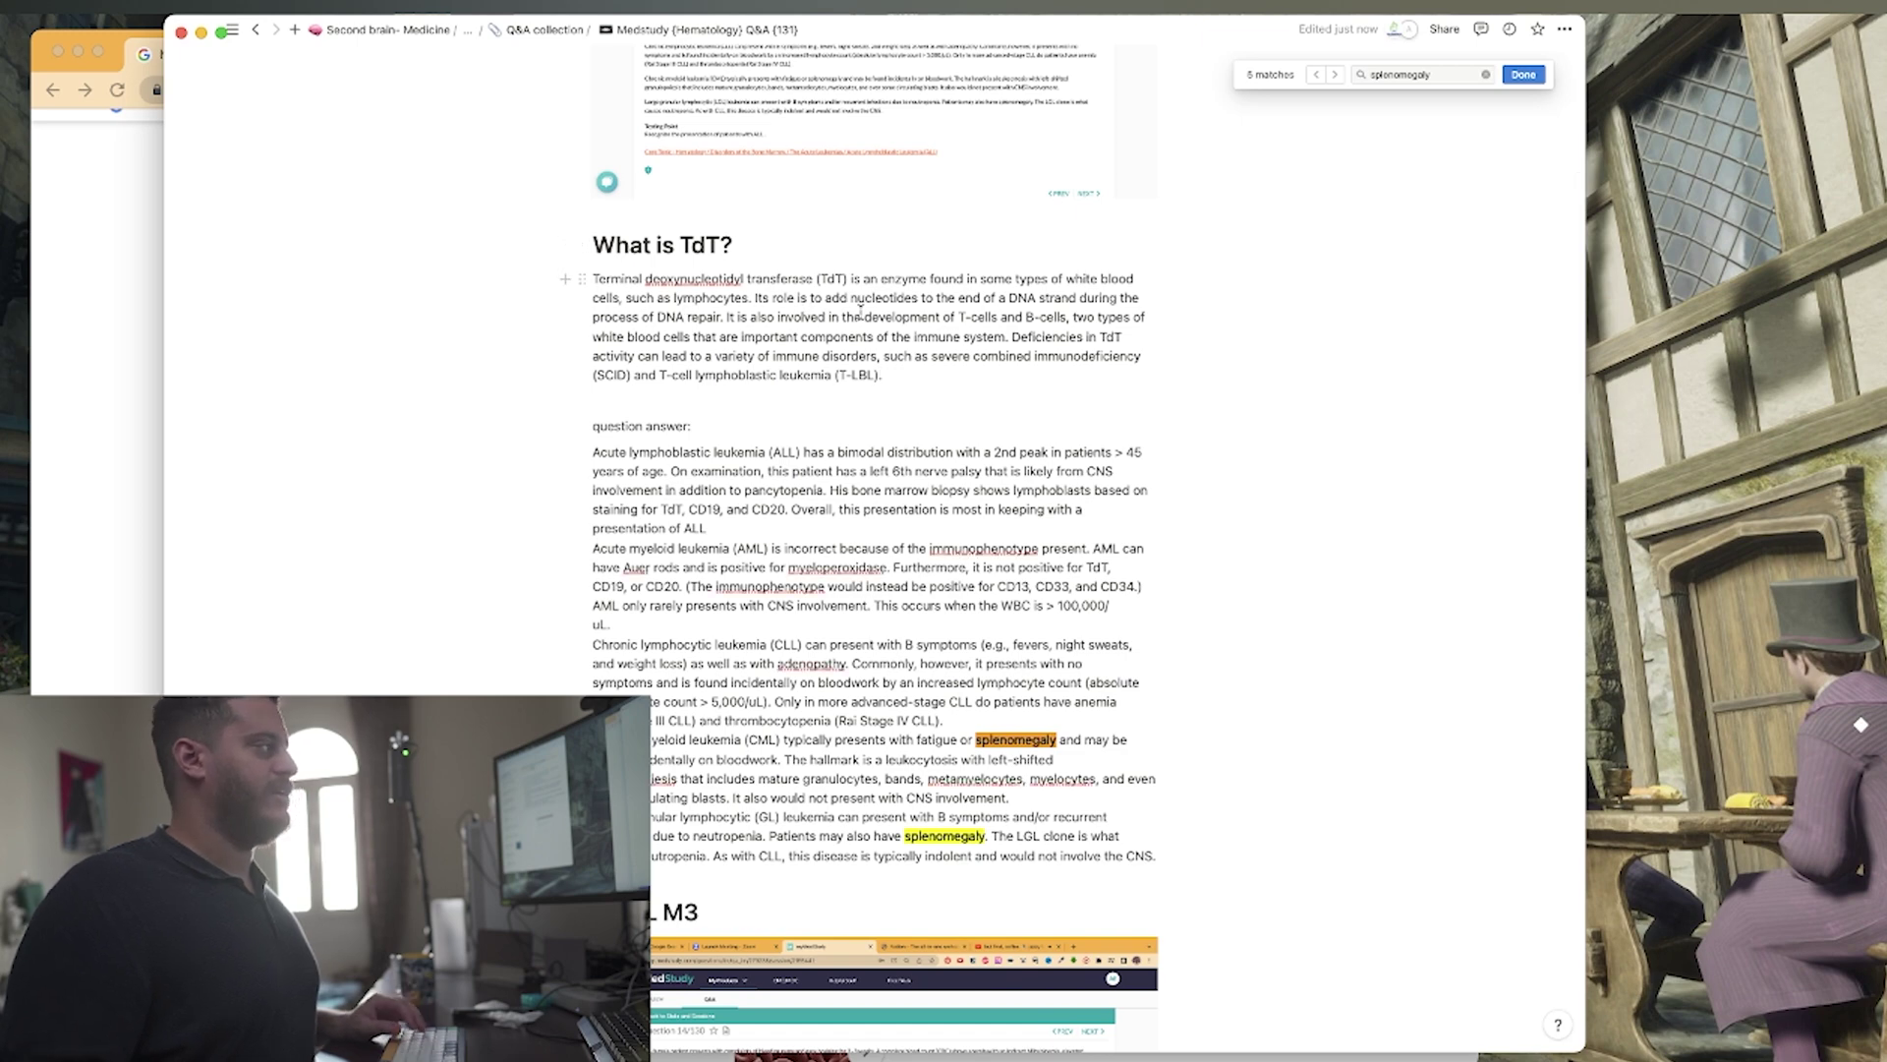
key(Return)
key(Return)
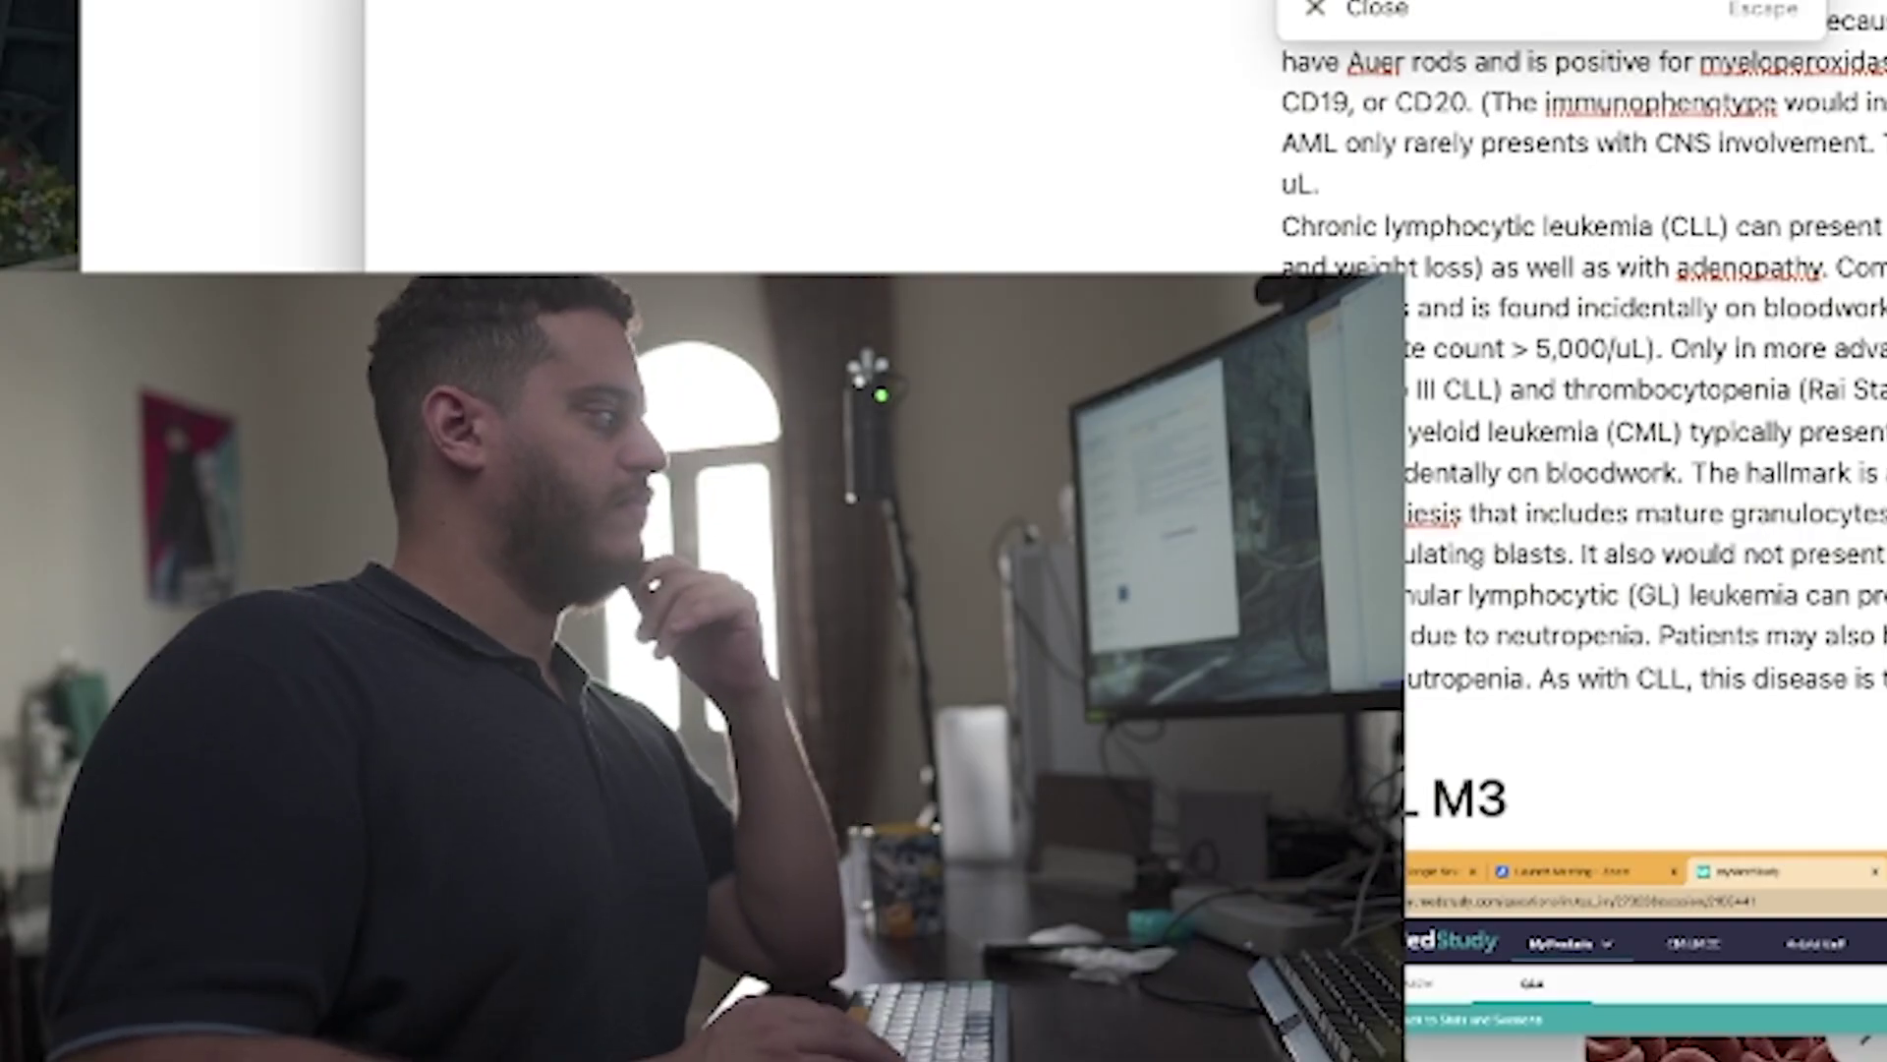
key(Escape)
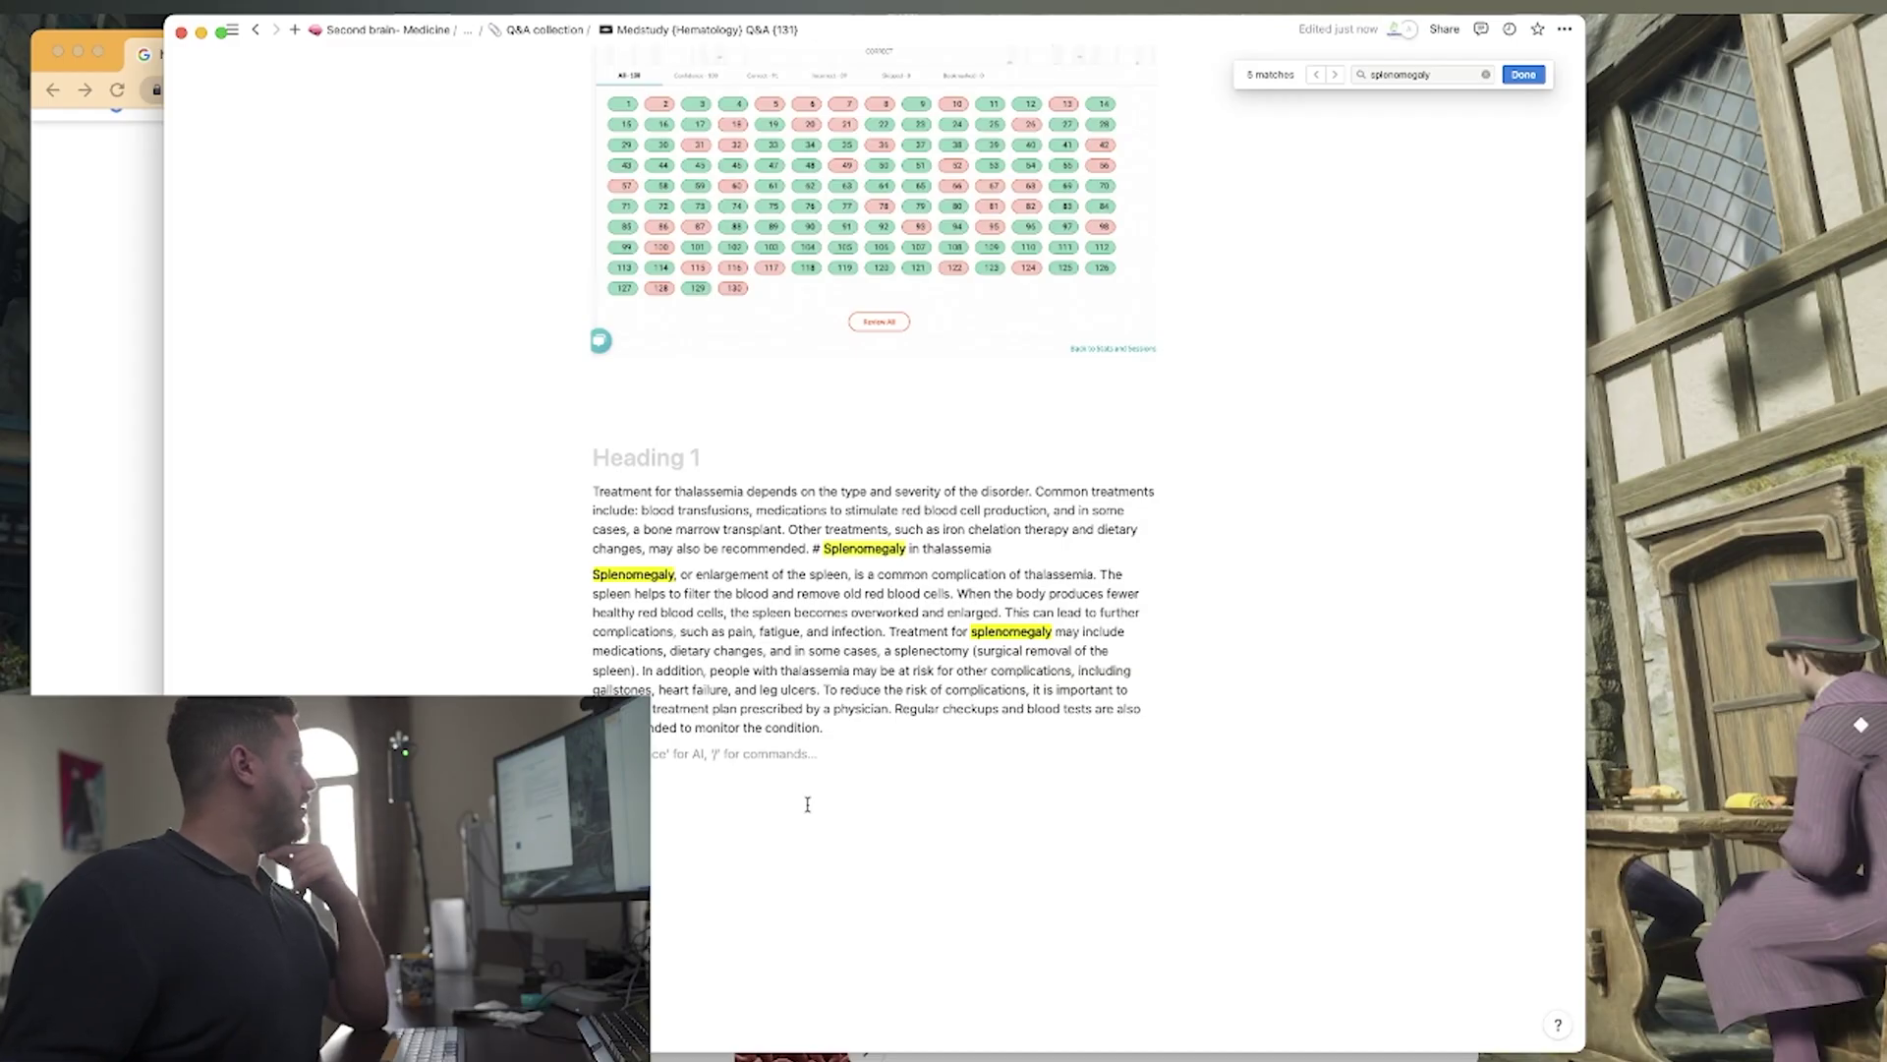
Have Notion AI build a detailed table of different thalassemia treatment options and accept it.
key(space)
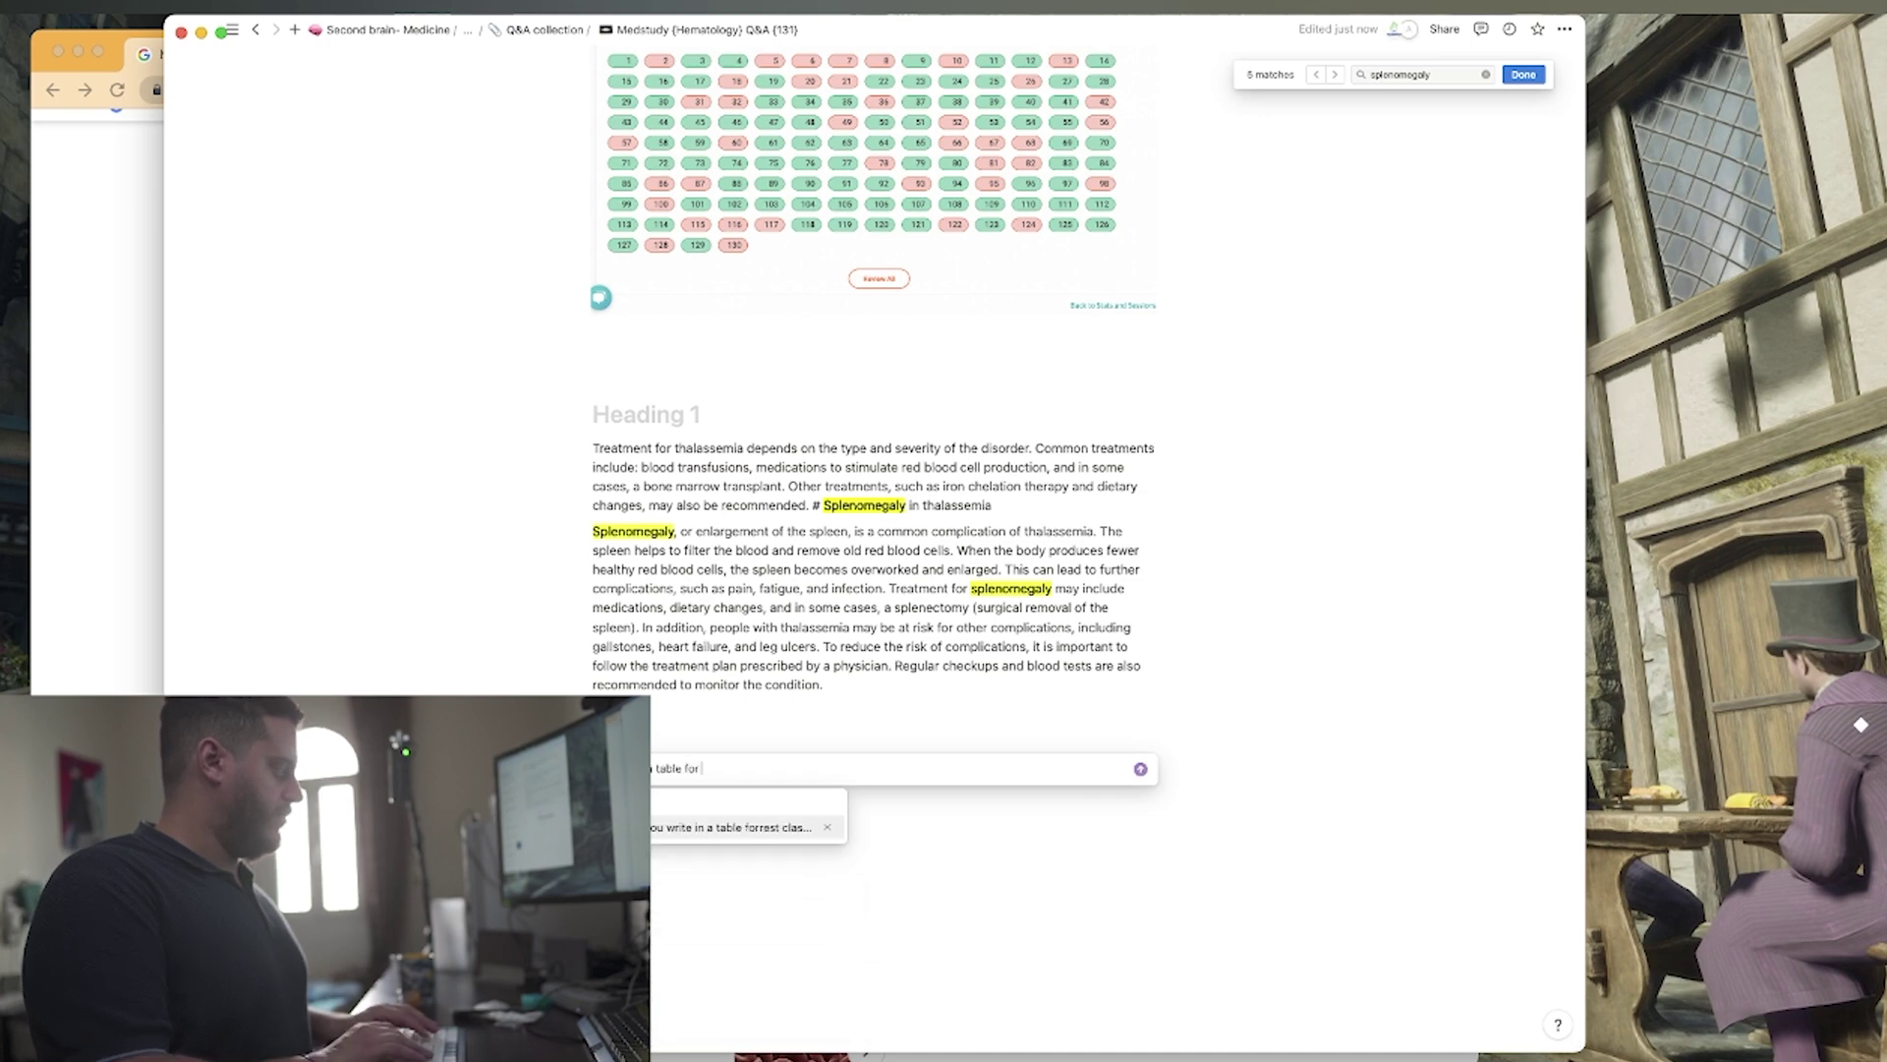
text(different treatment op)
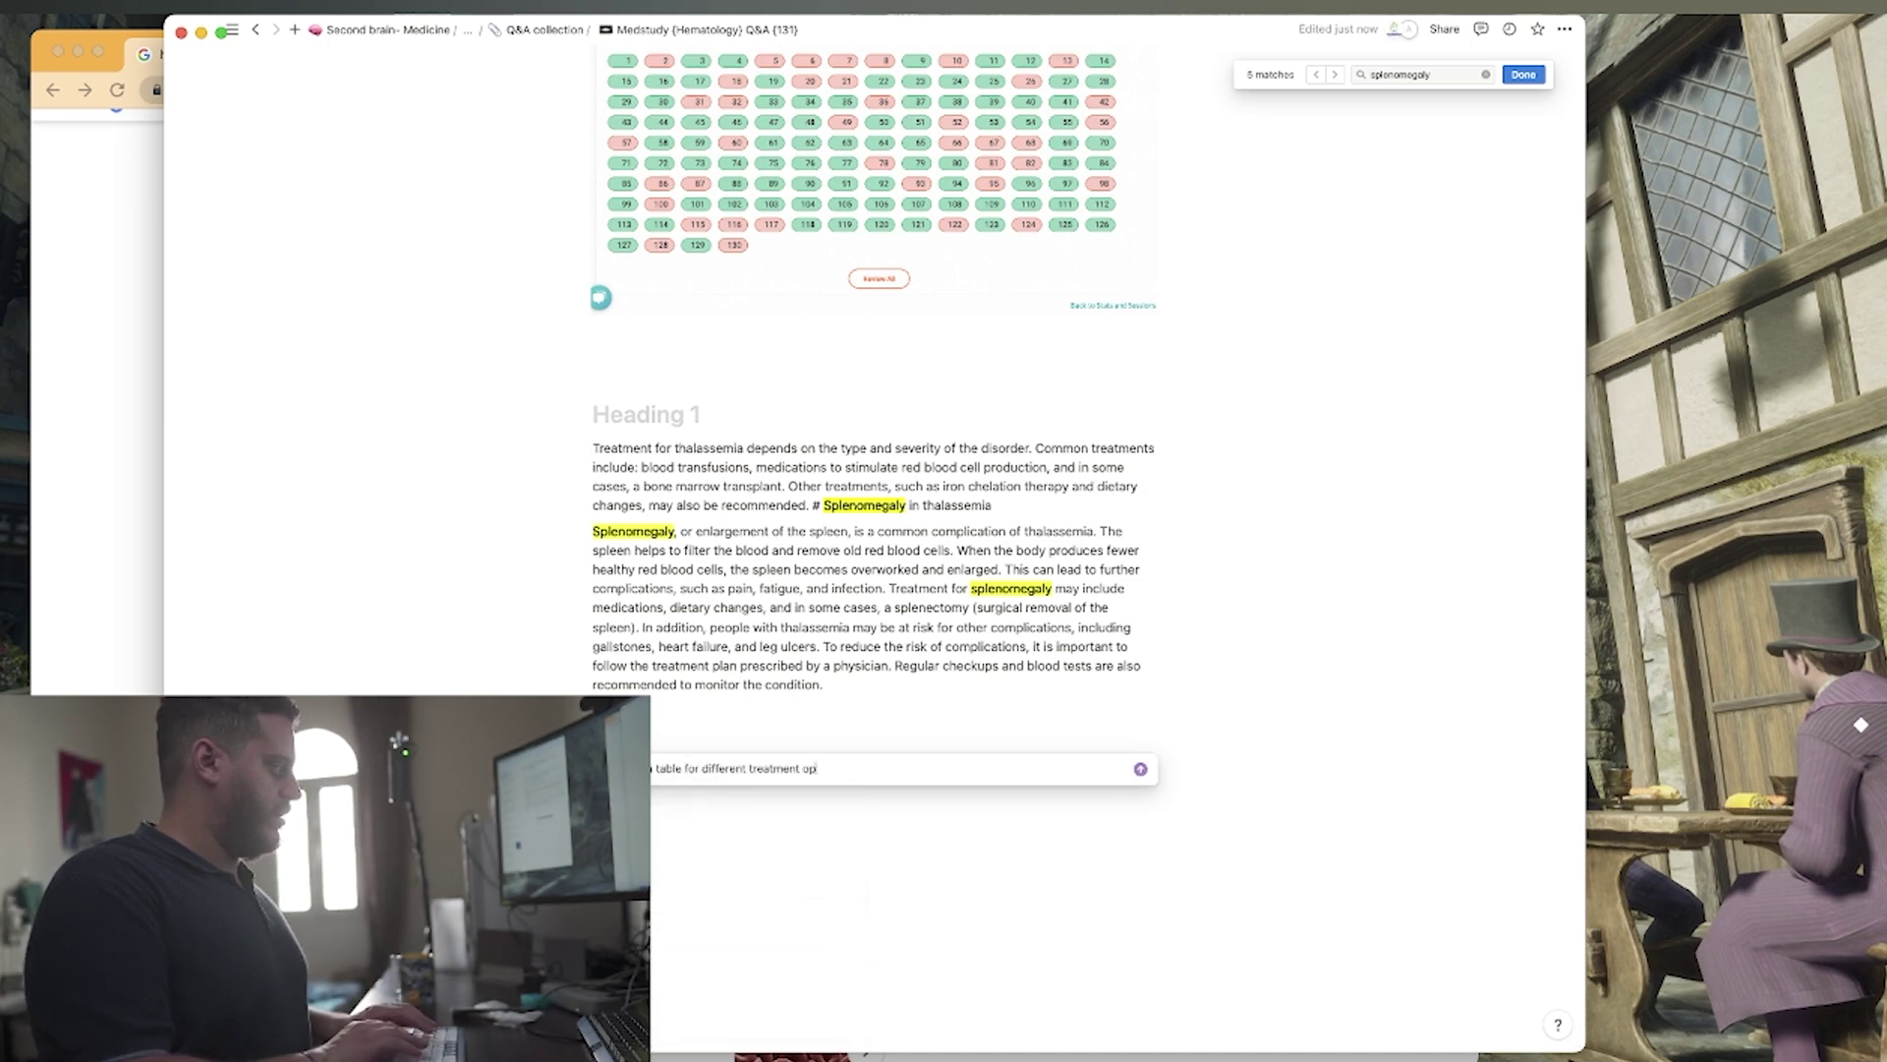
text(tion for thala)
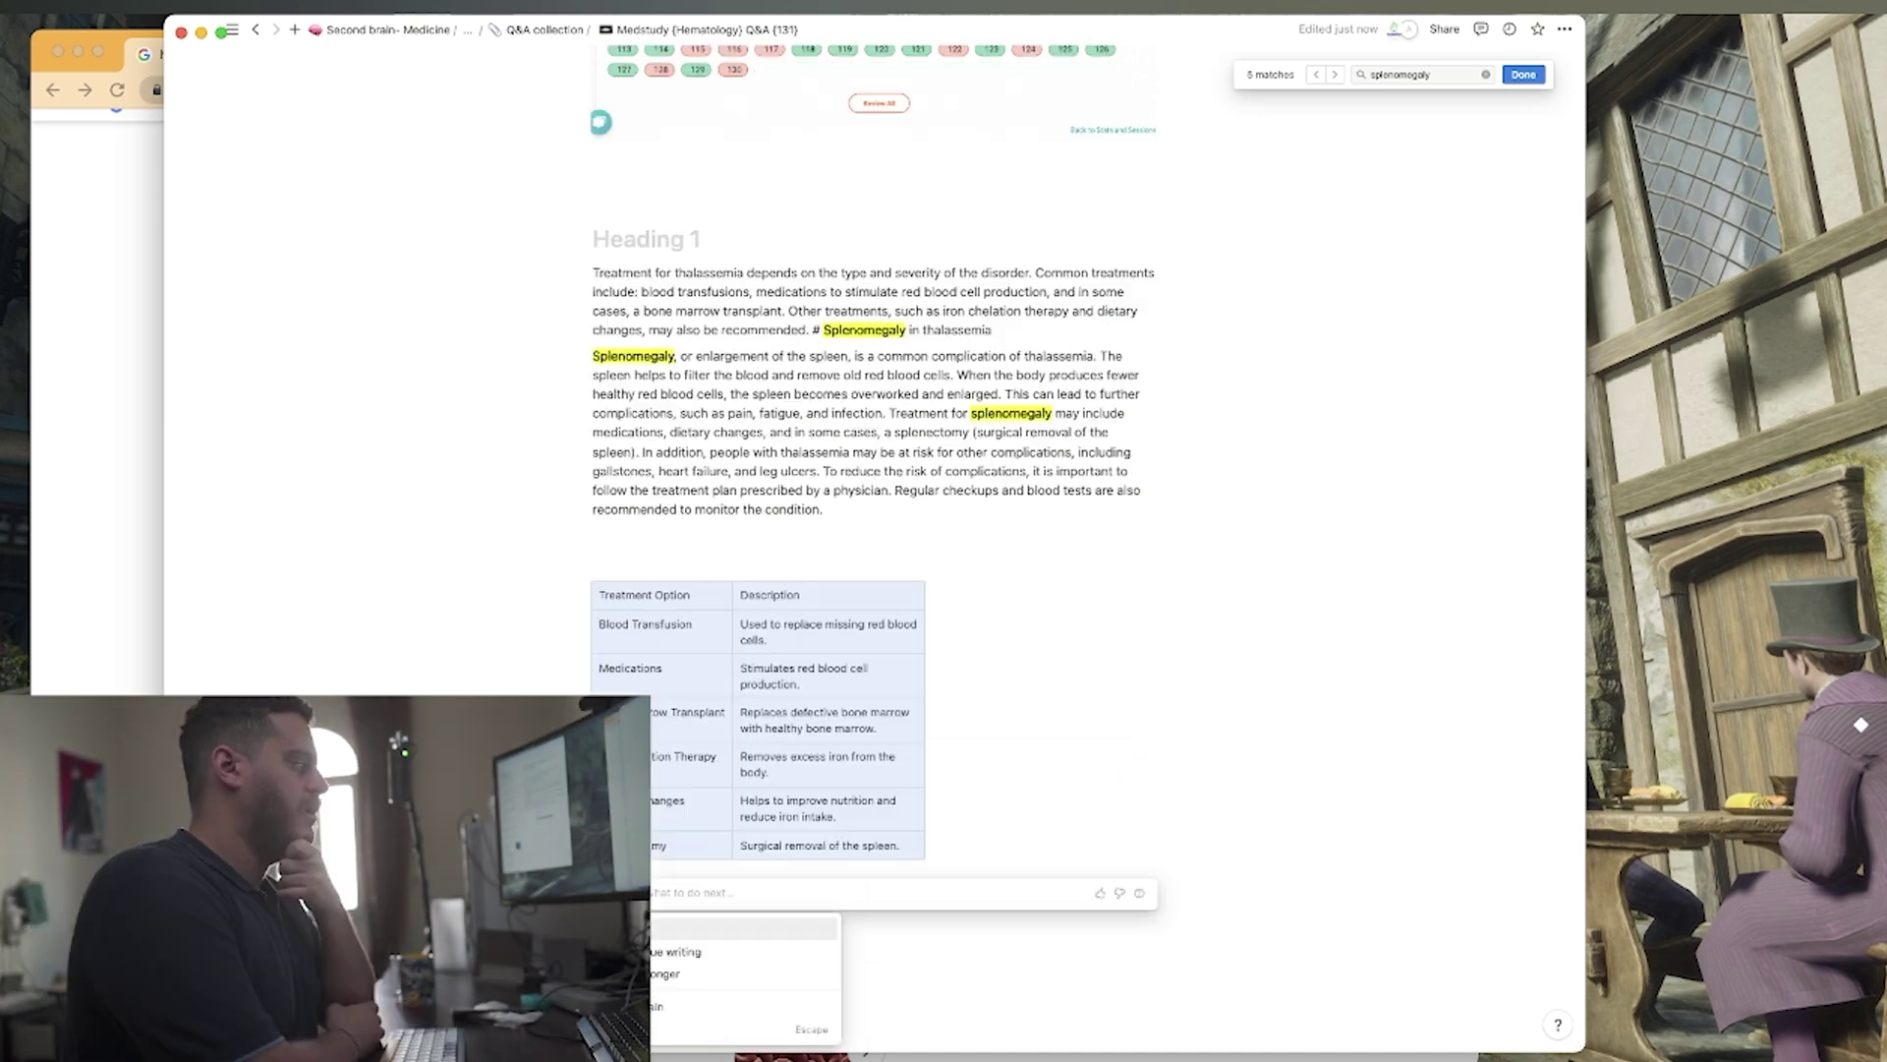
text(make it more detaile)
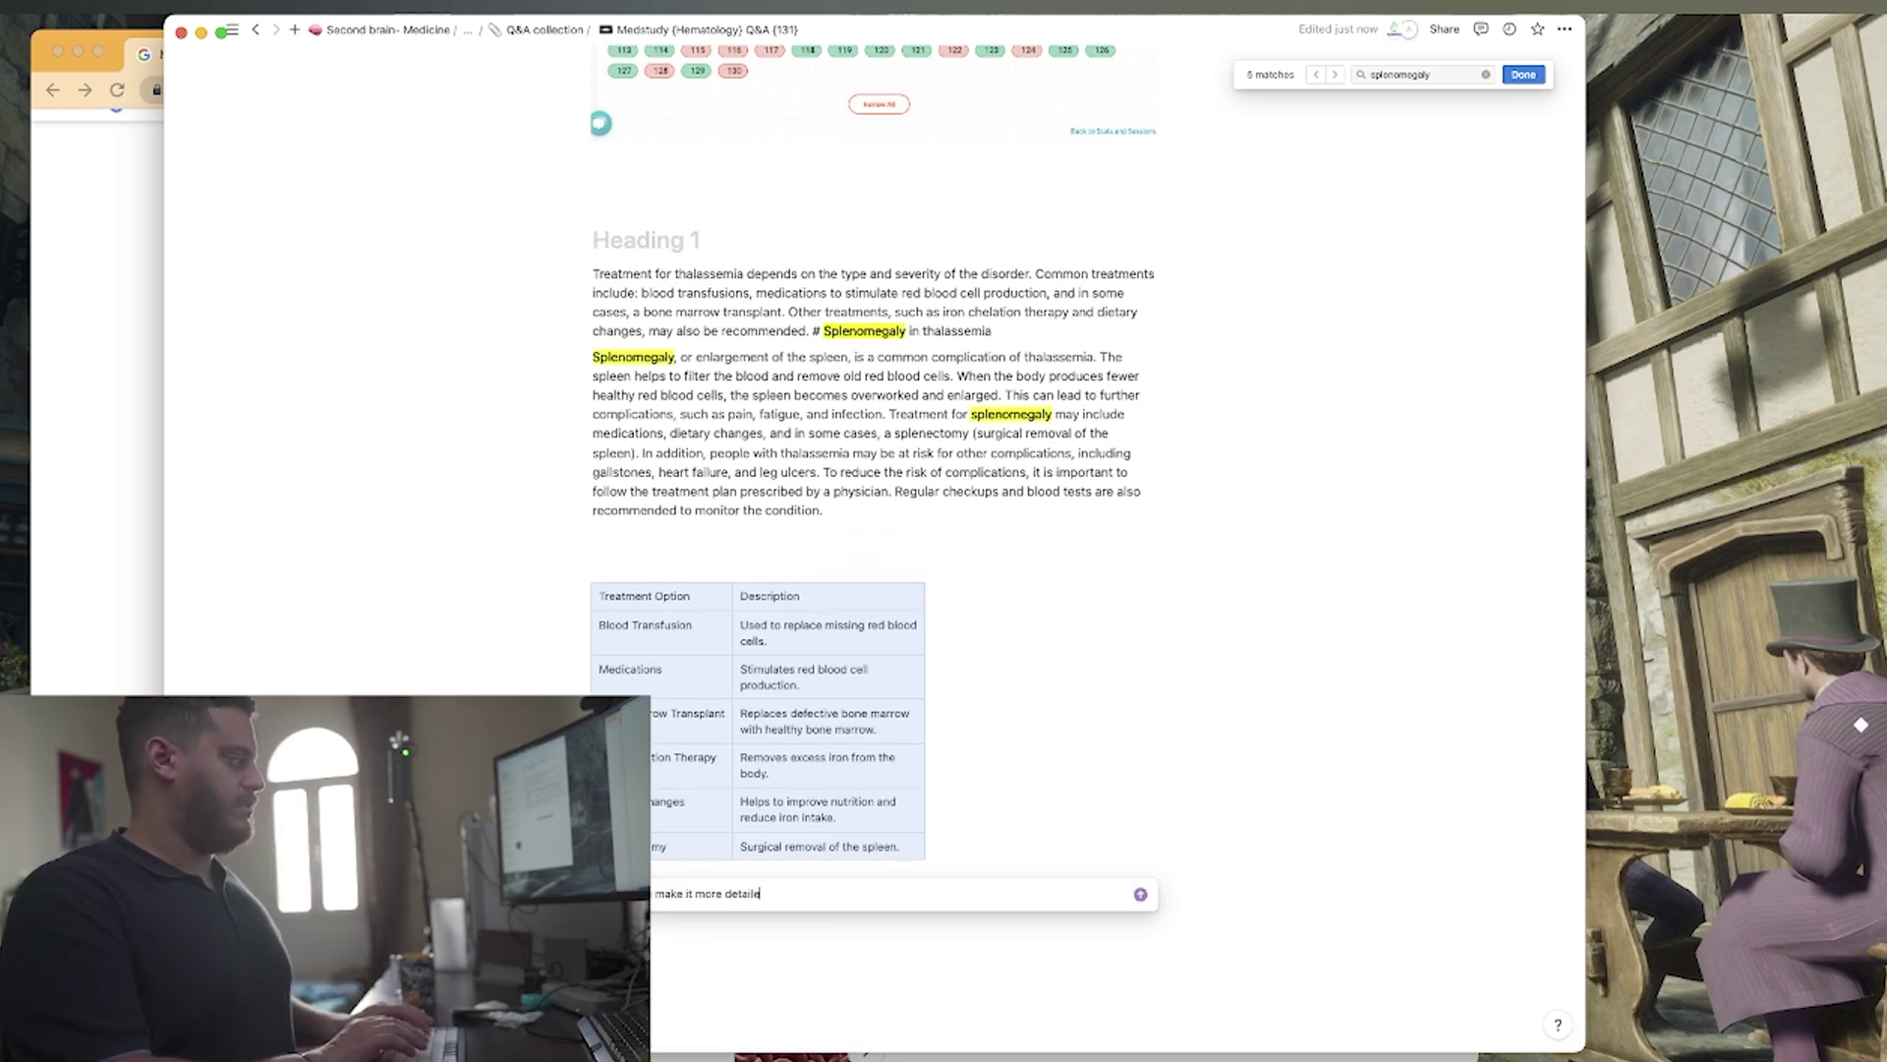
key(Return)
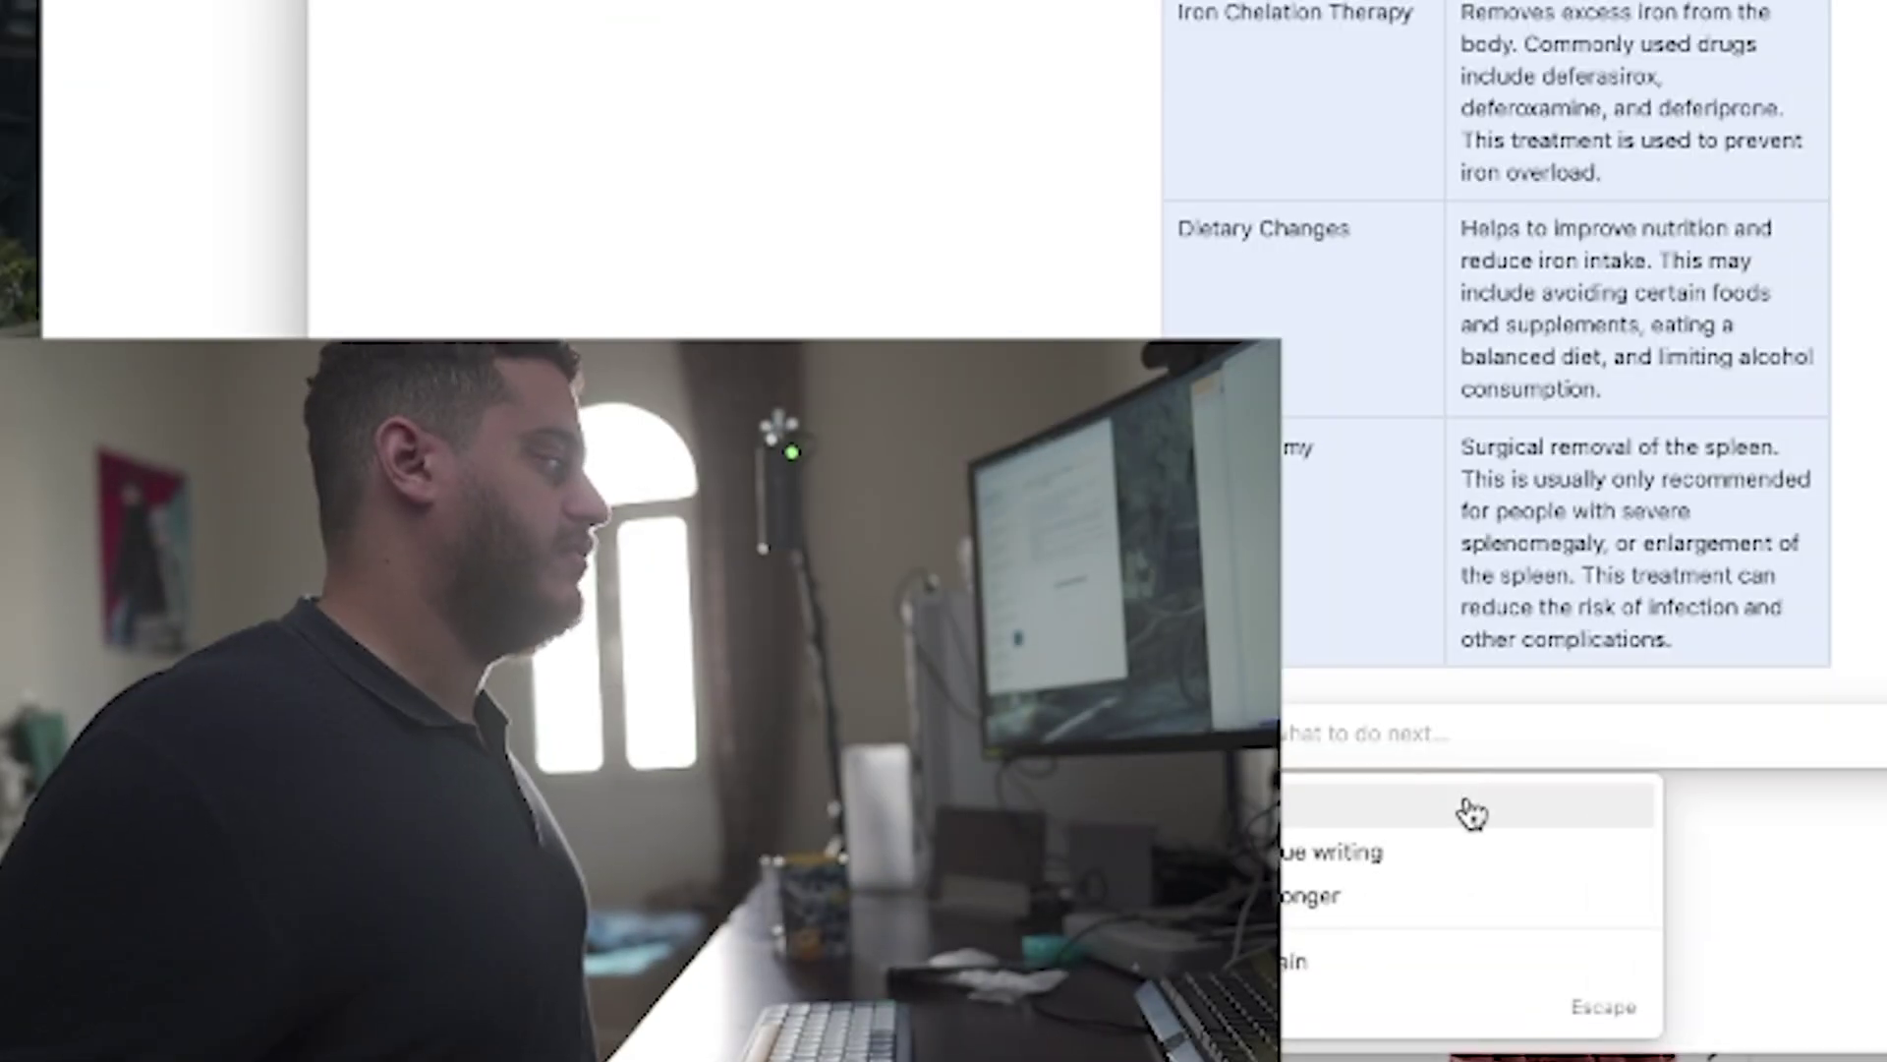
click(744, 927)
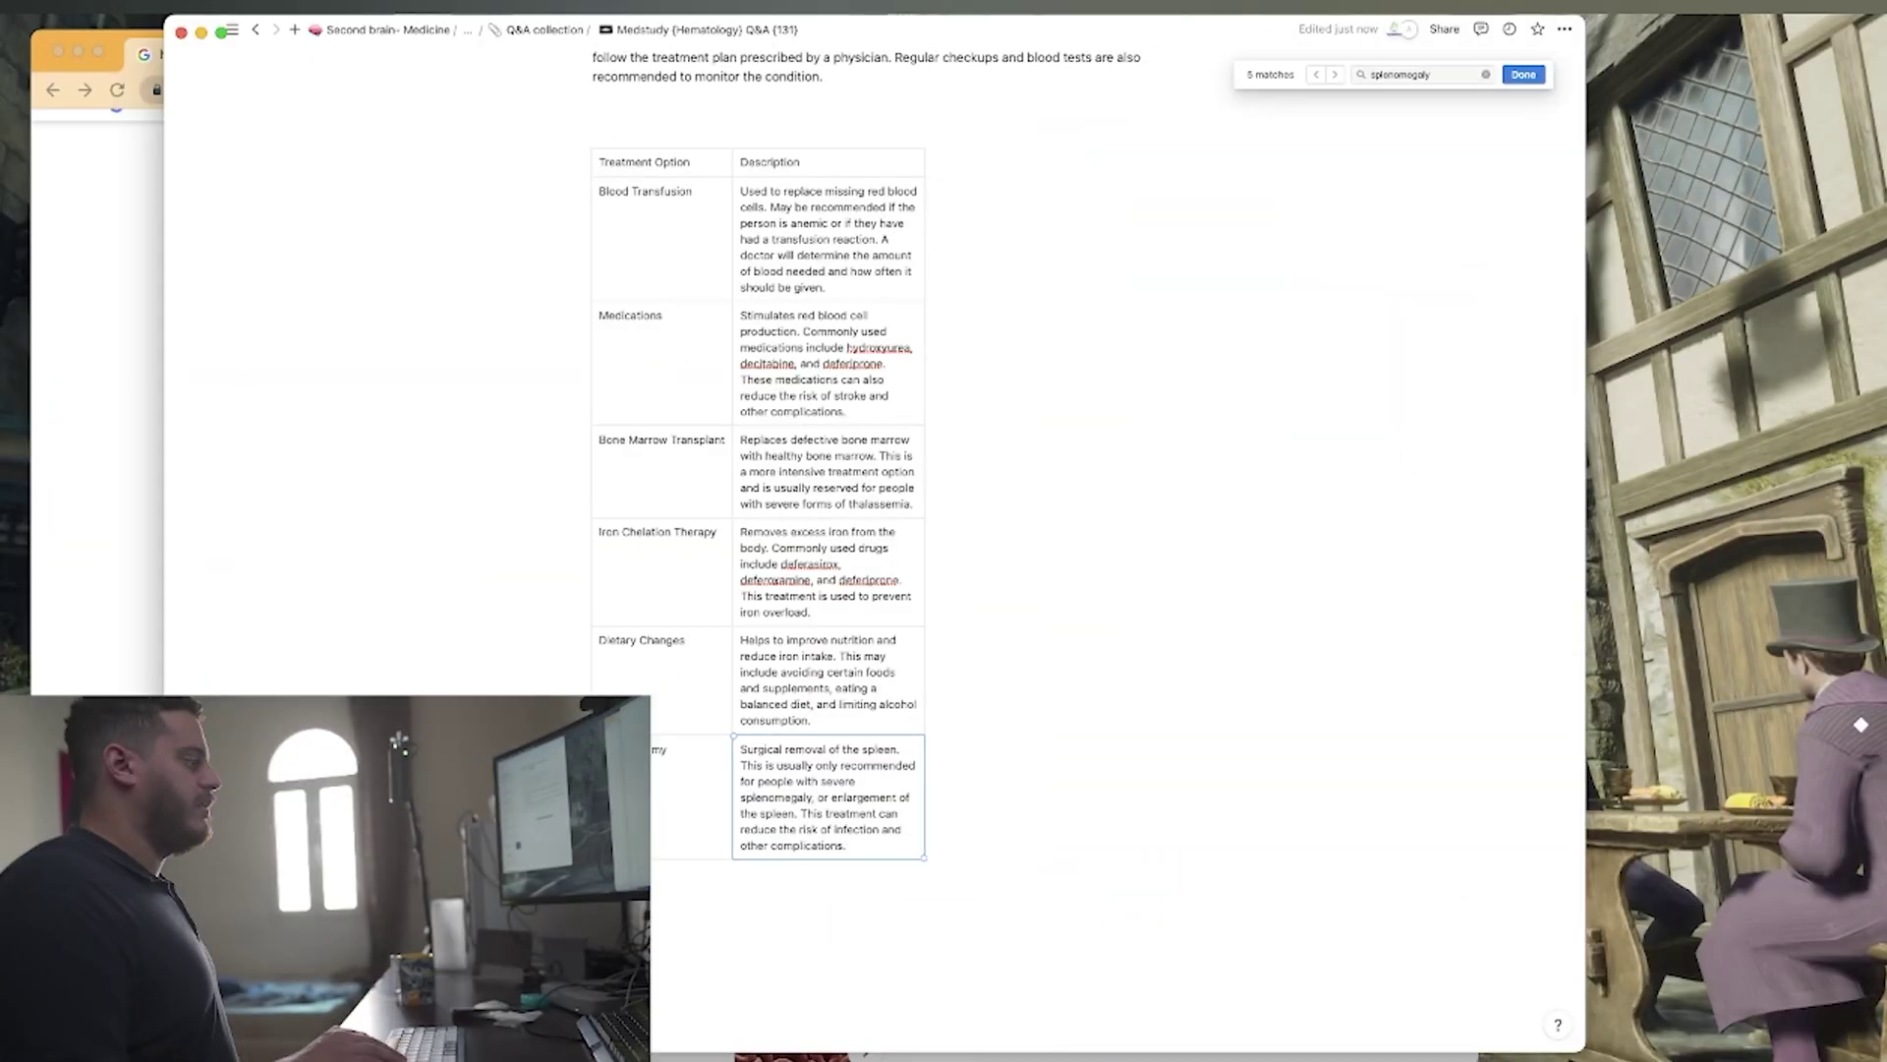
click(980, 965)
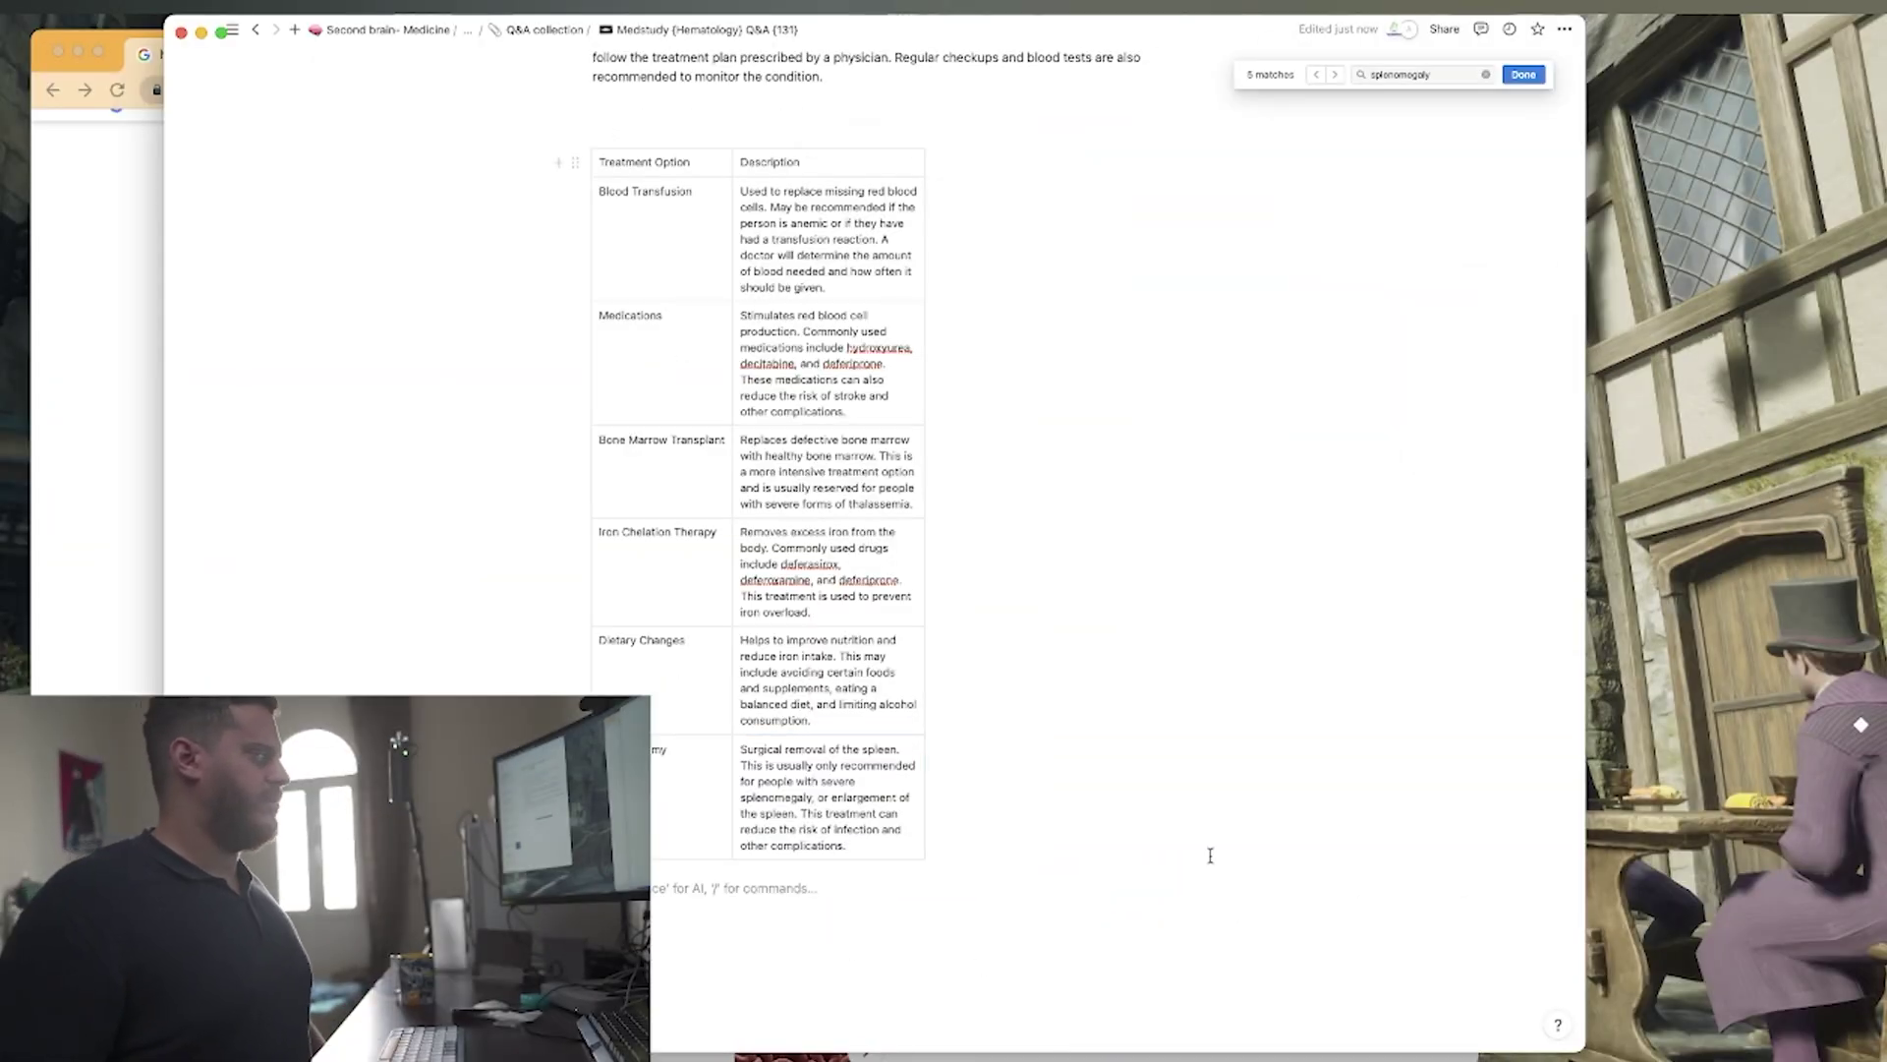
Ask Notion AI about the eosin-5-maleimide test below the treatment table.
key(space)
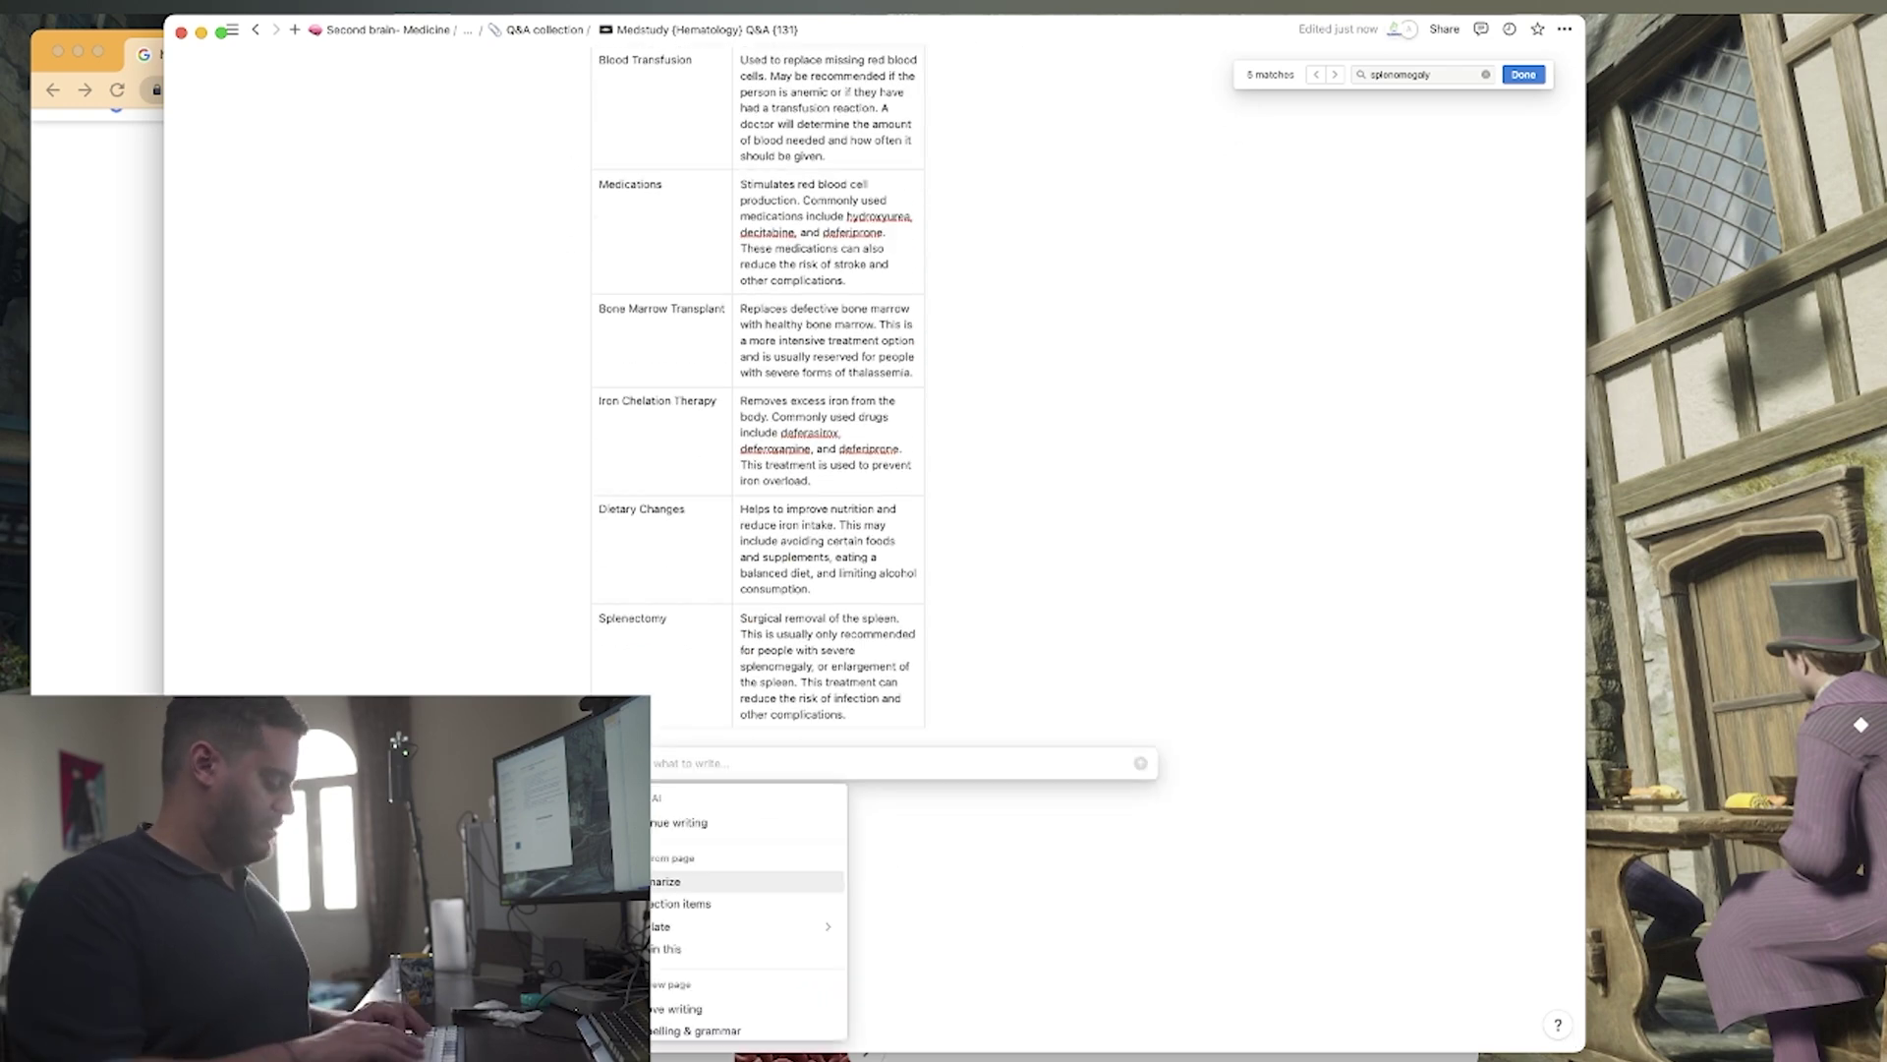
text(Can you tell)
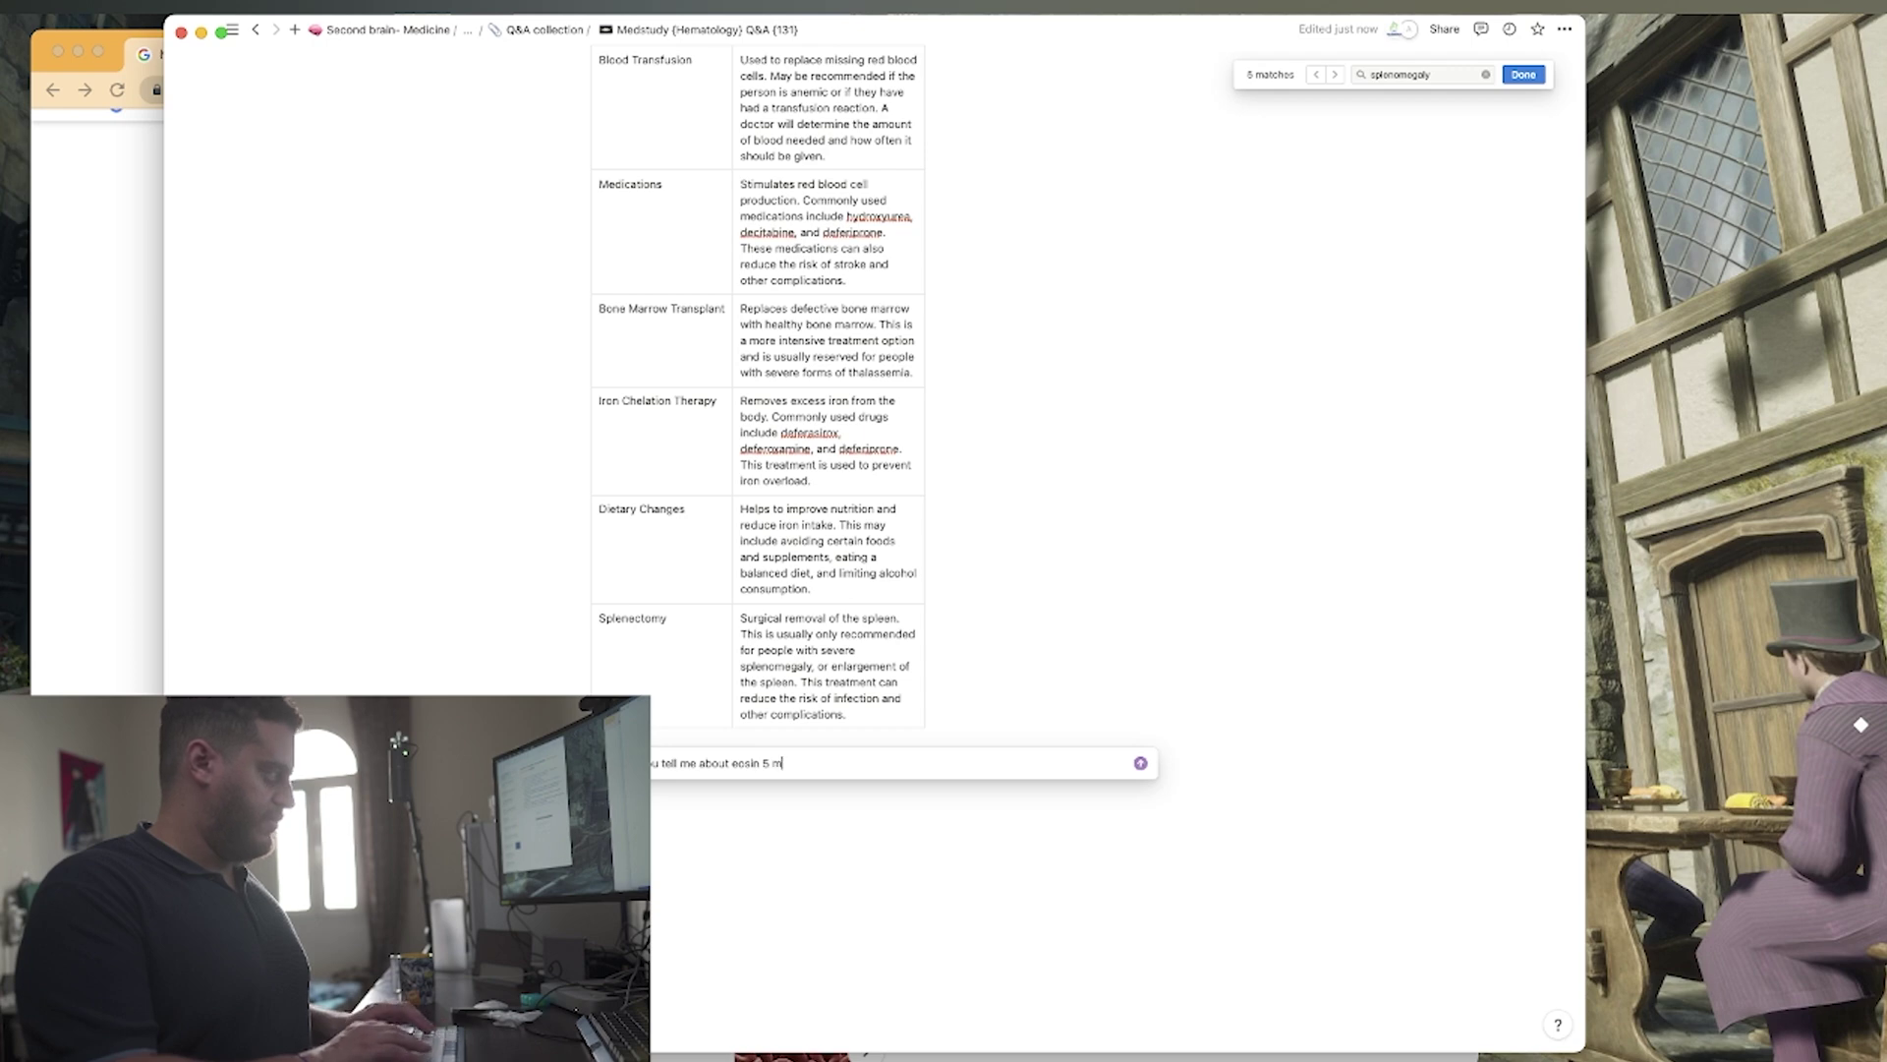
text( me about eosin 5 methalamida test)
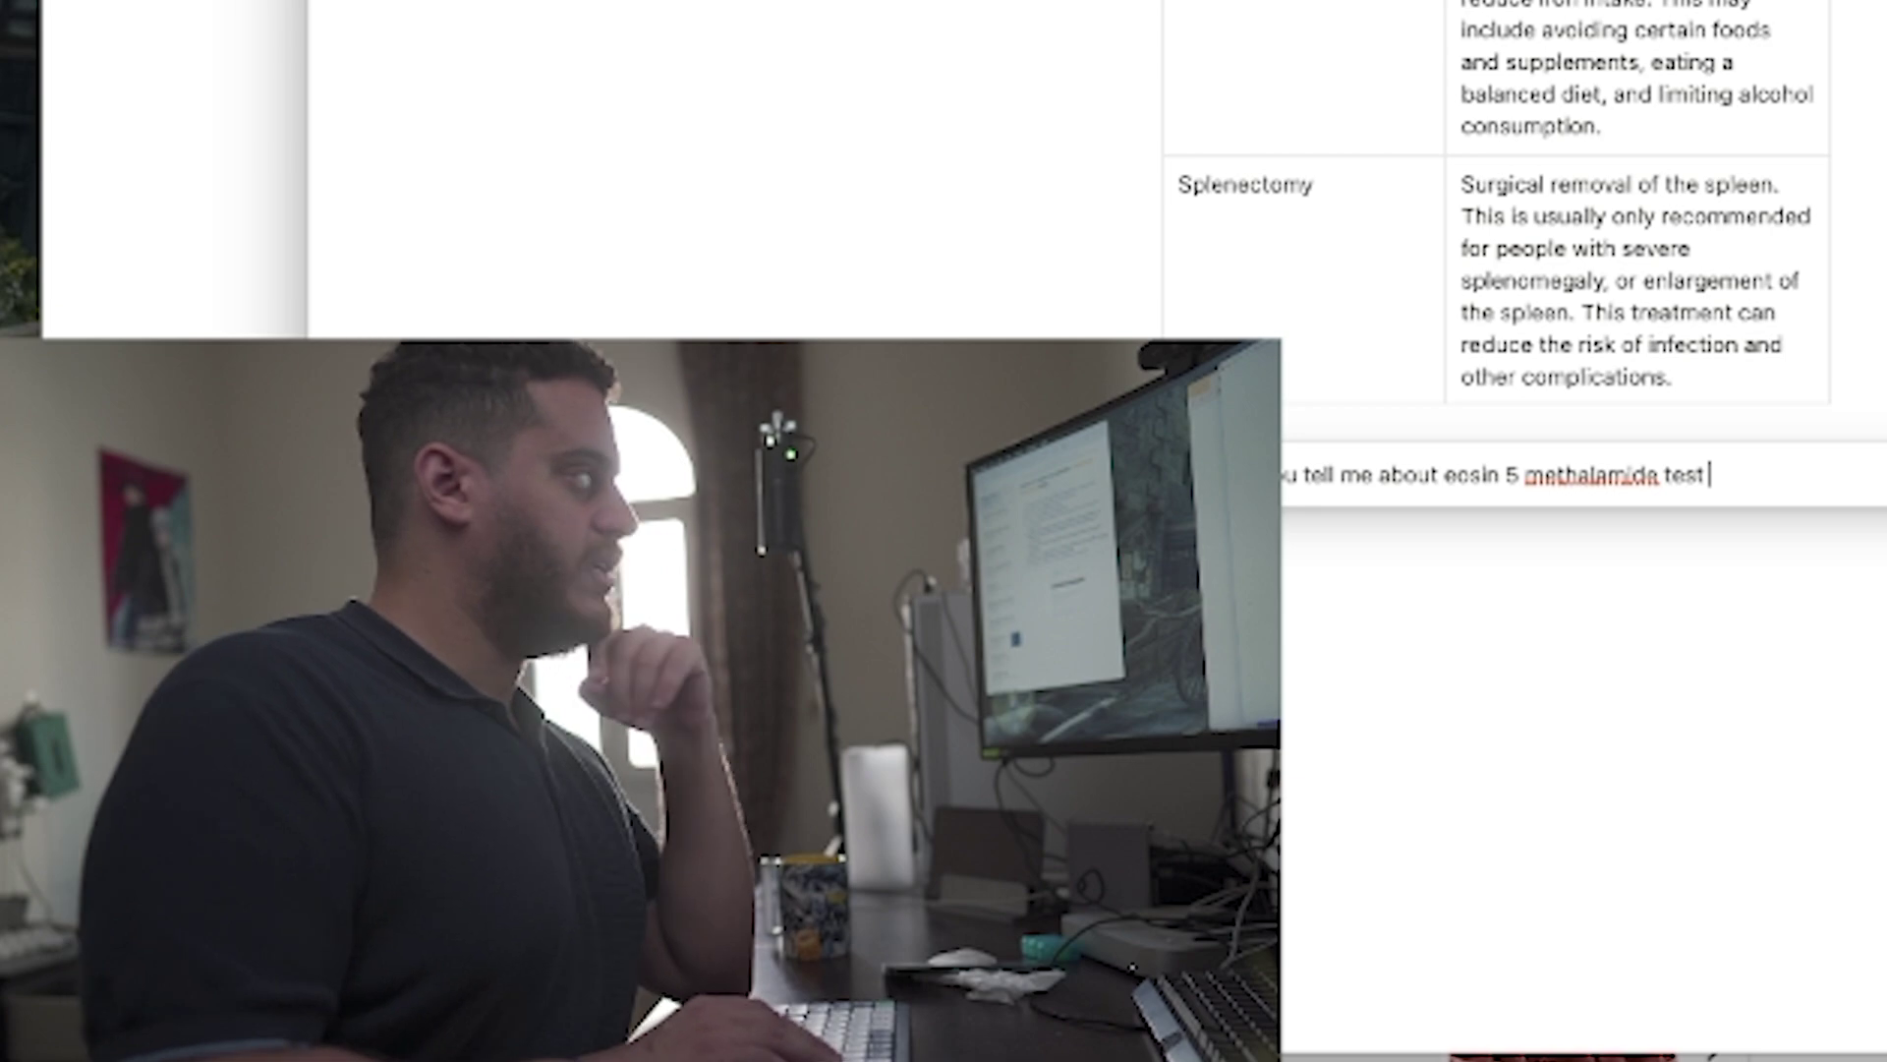
key(Return)
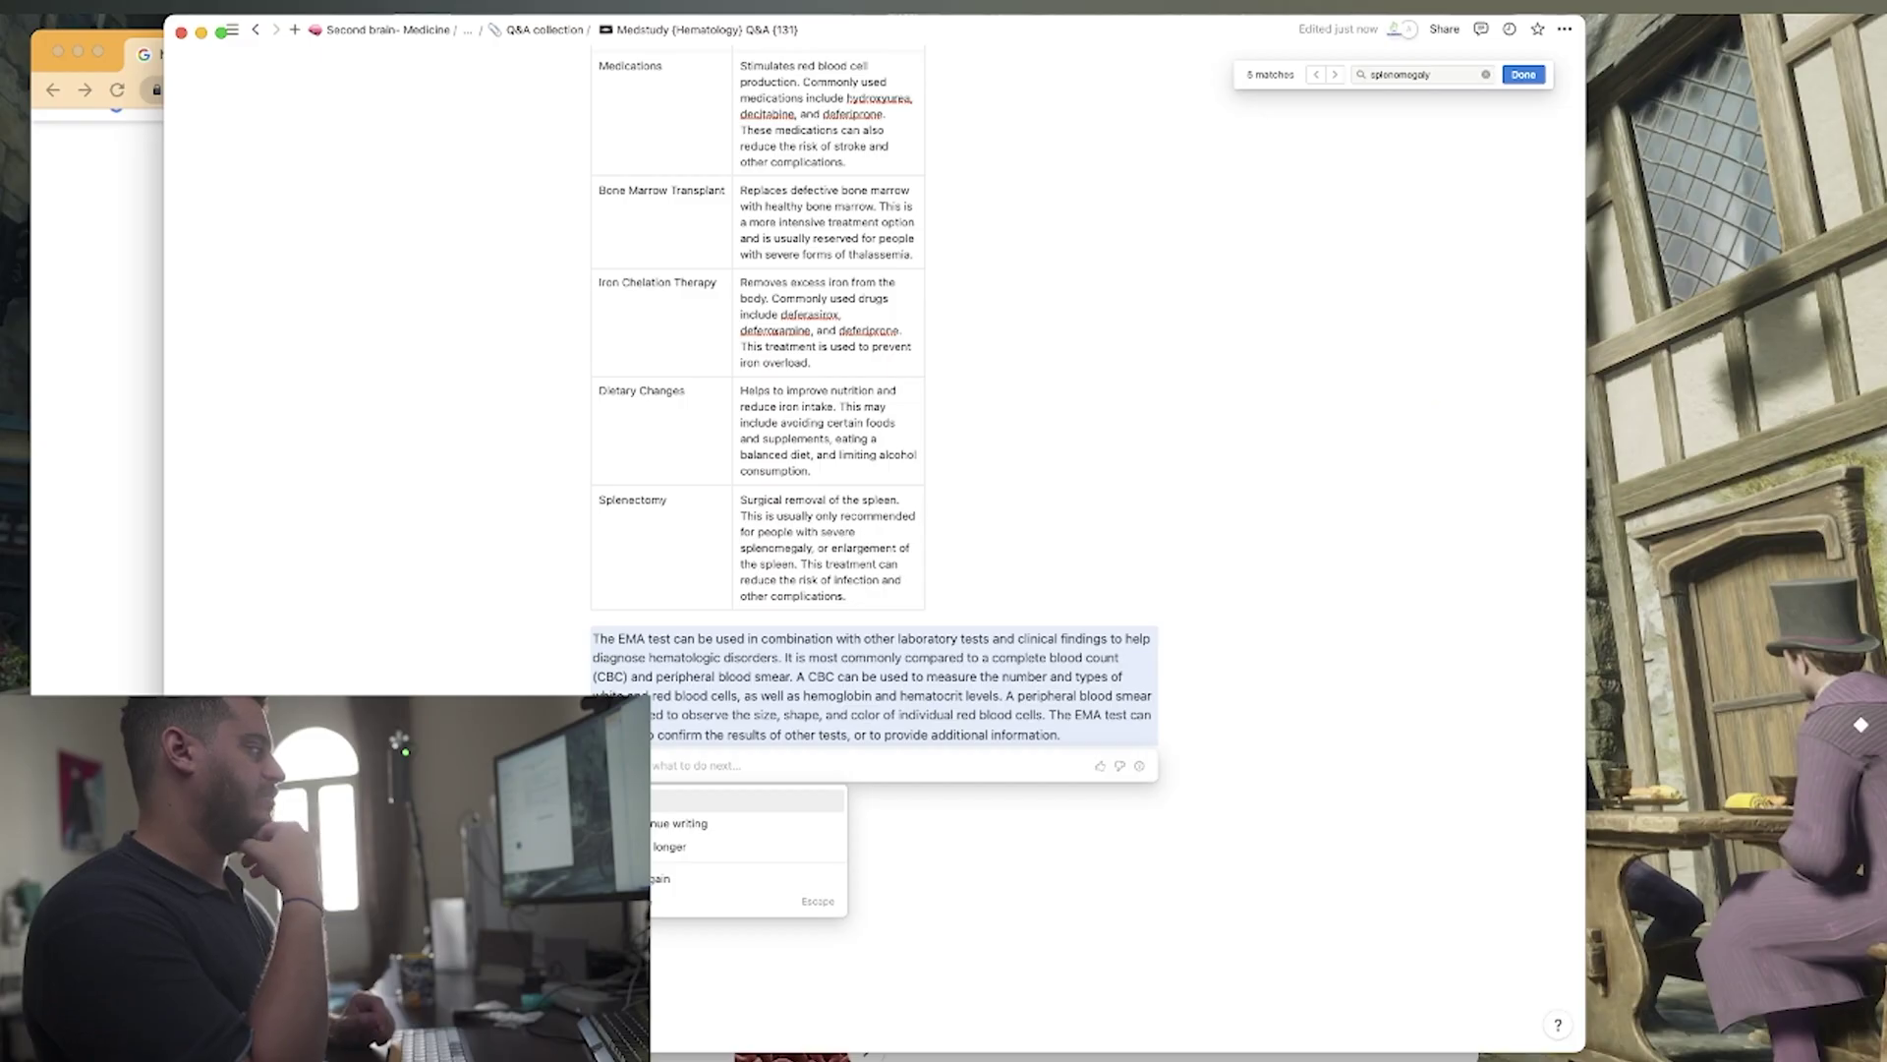
Google 'eosin 5 maleimide test' and select the featured answer paragraph.
key(Escape)
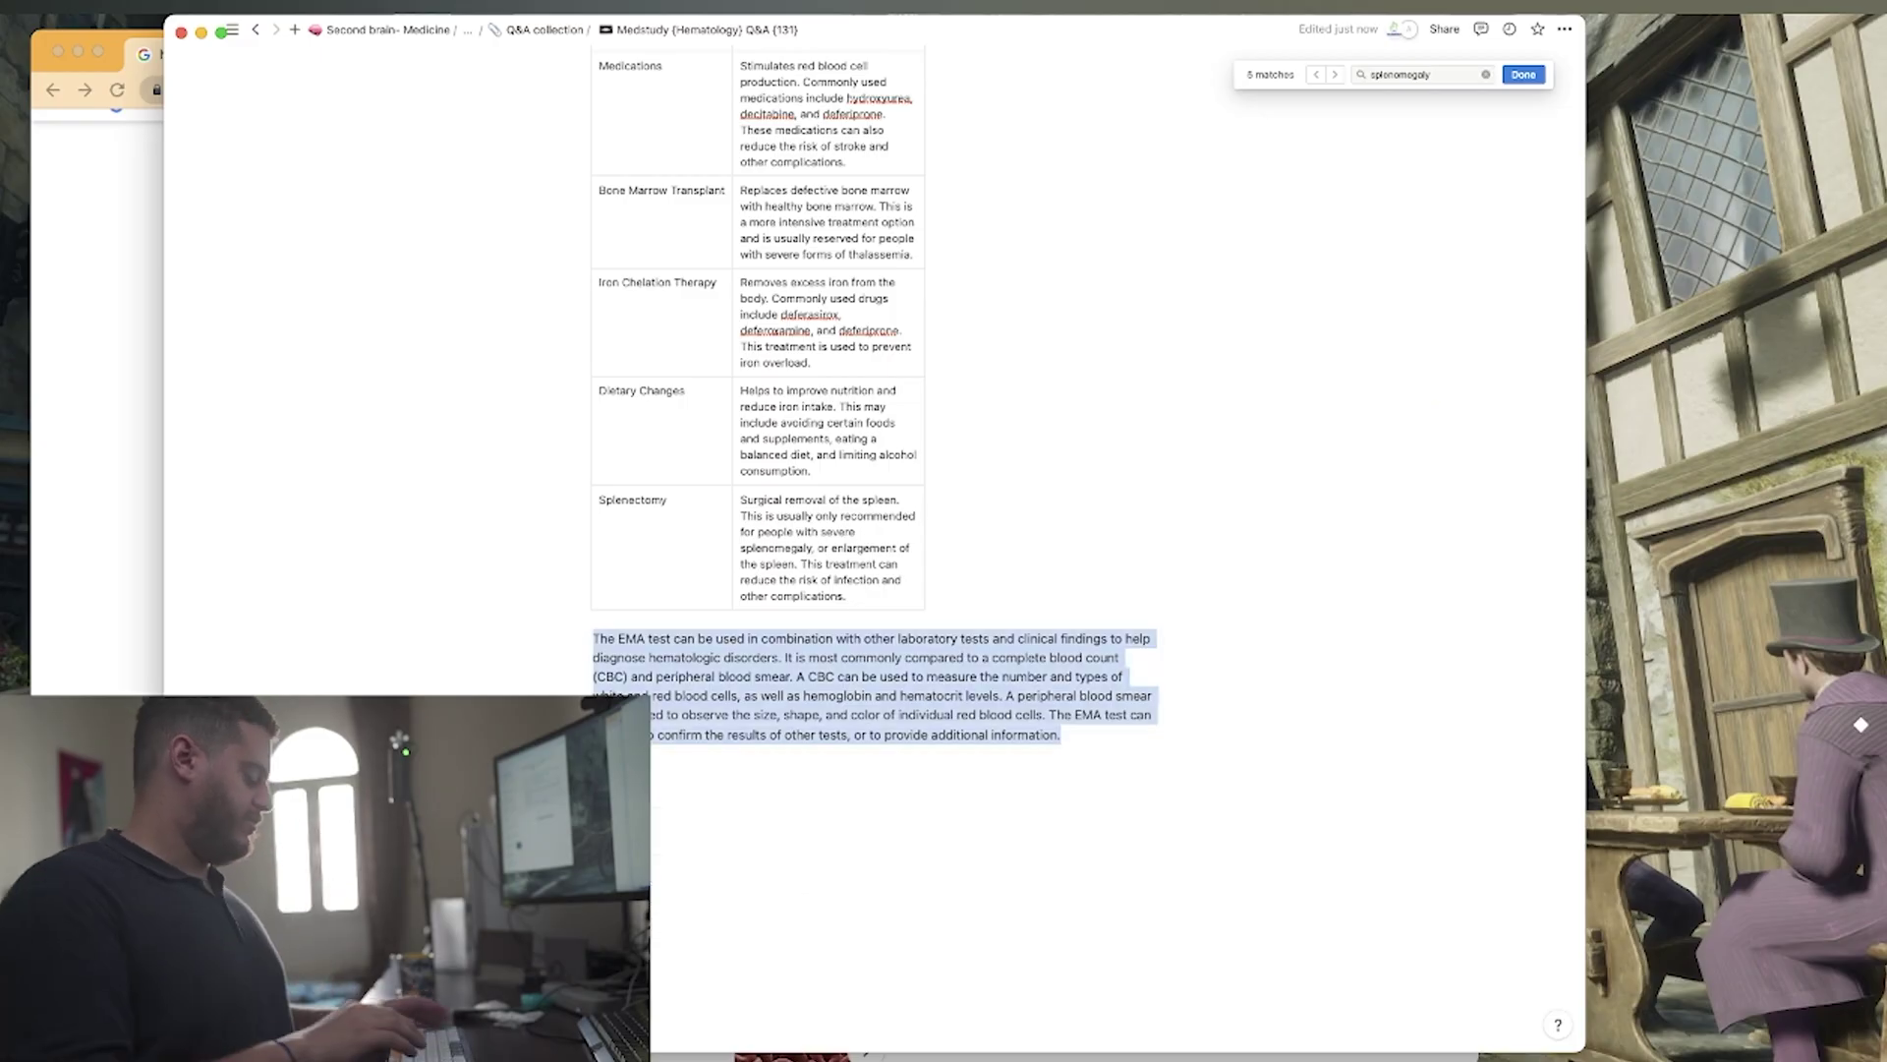
key(alt+space)
text(eosin 5)
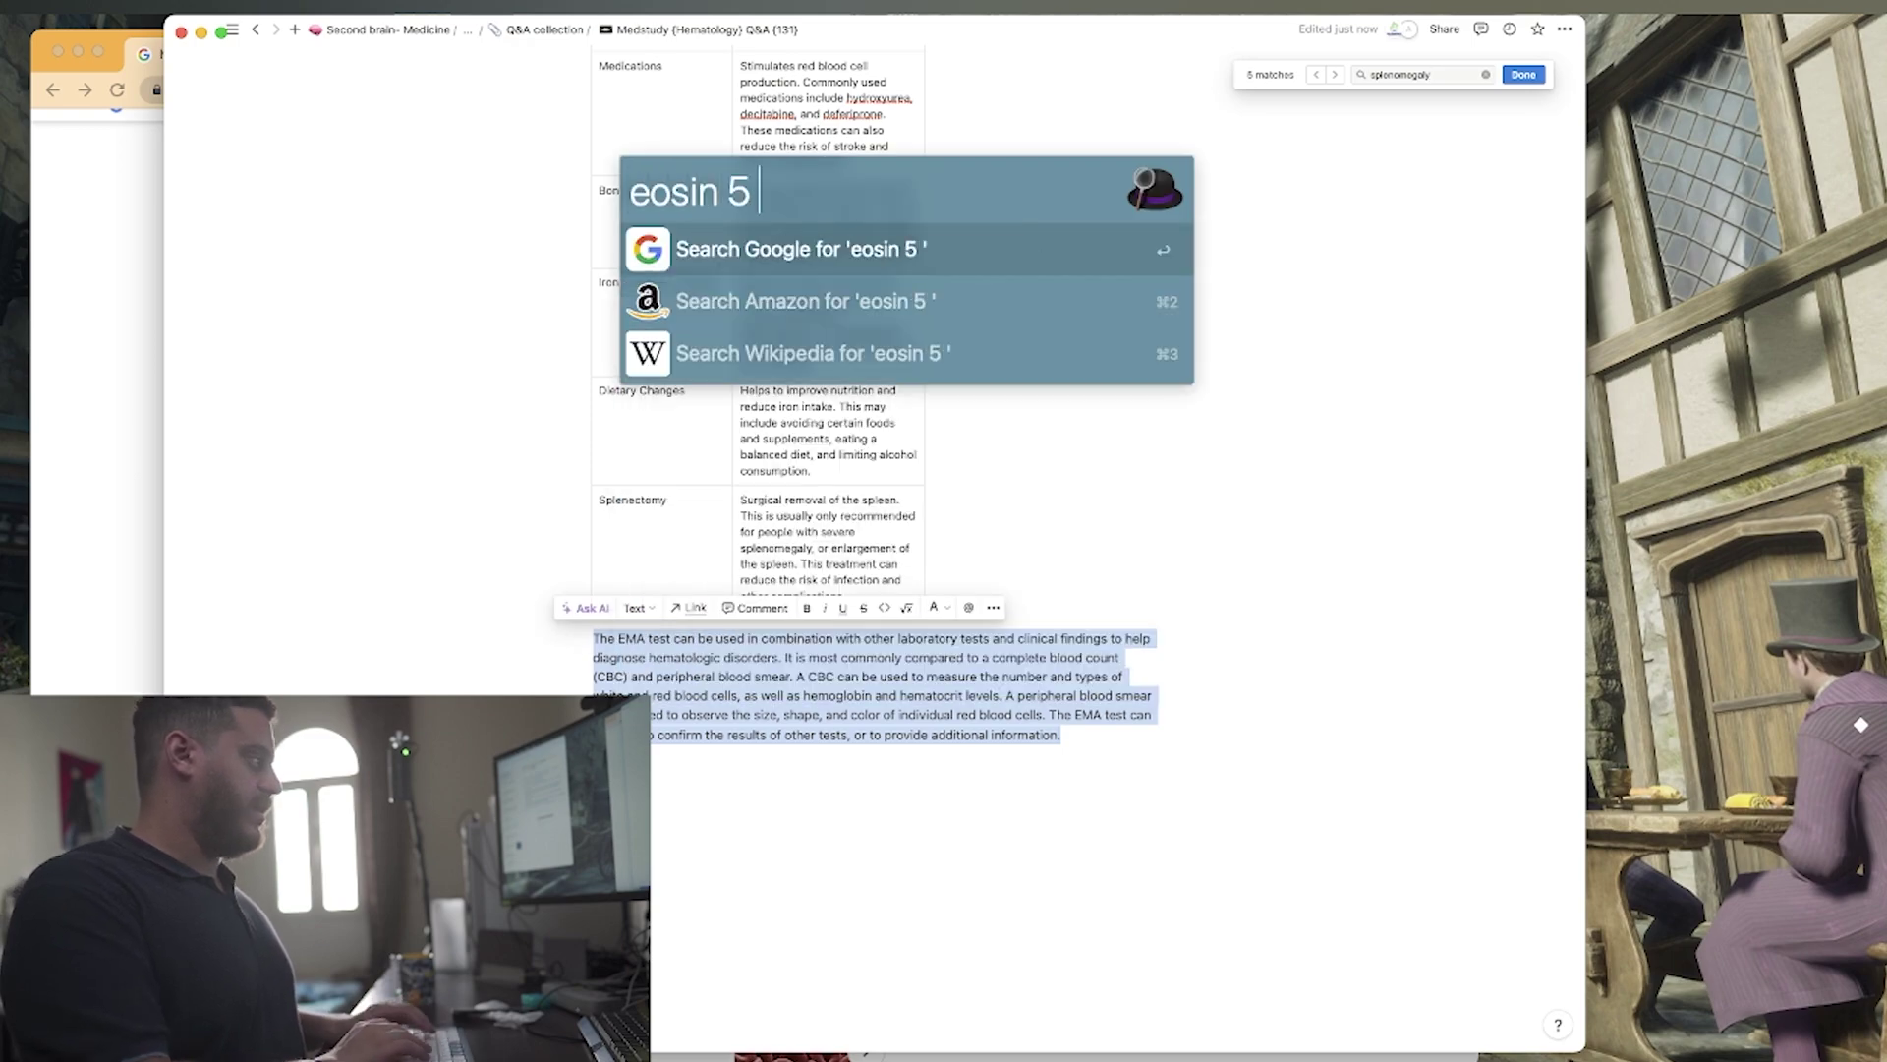
text(maleimide test)
key(Return)
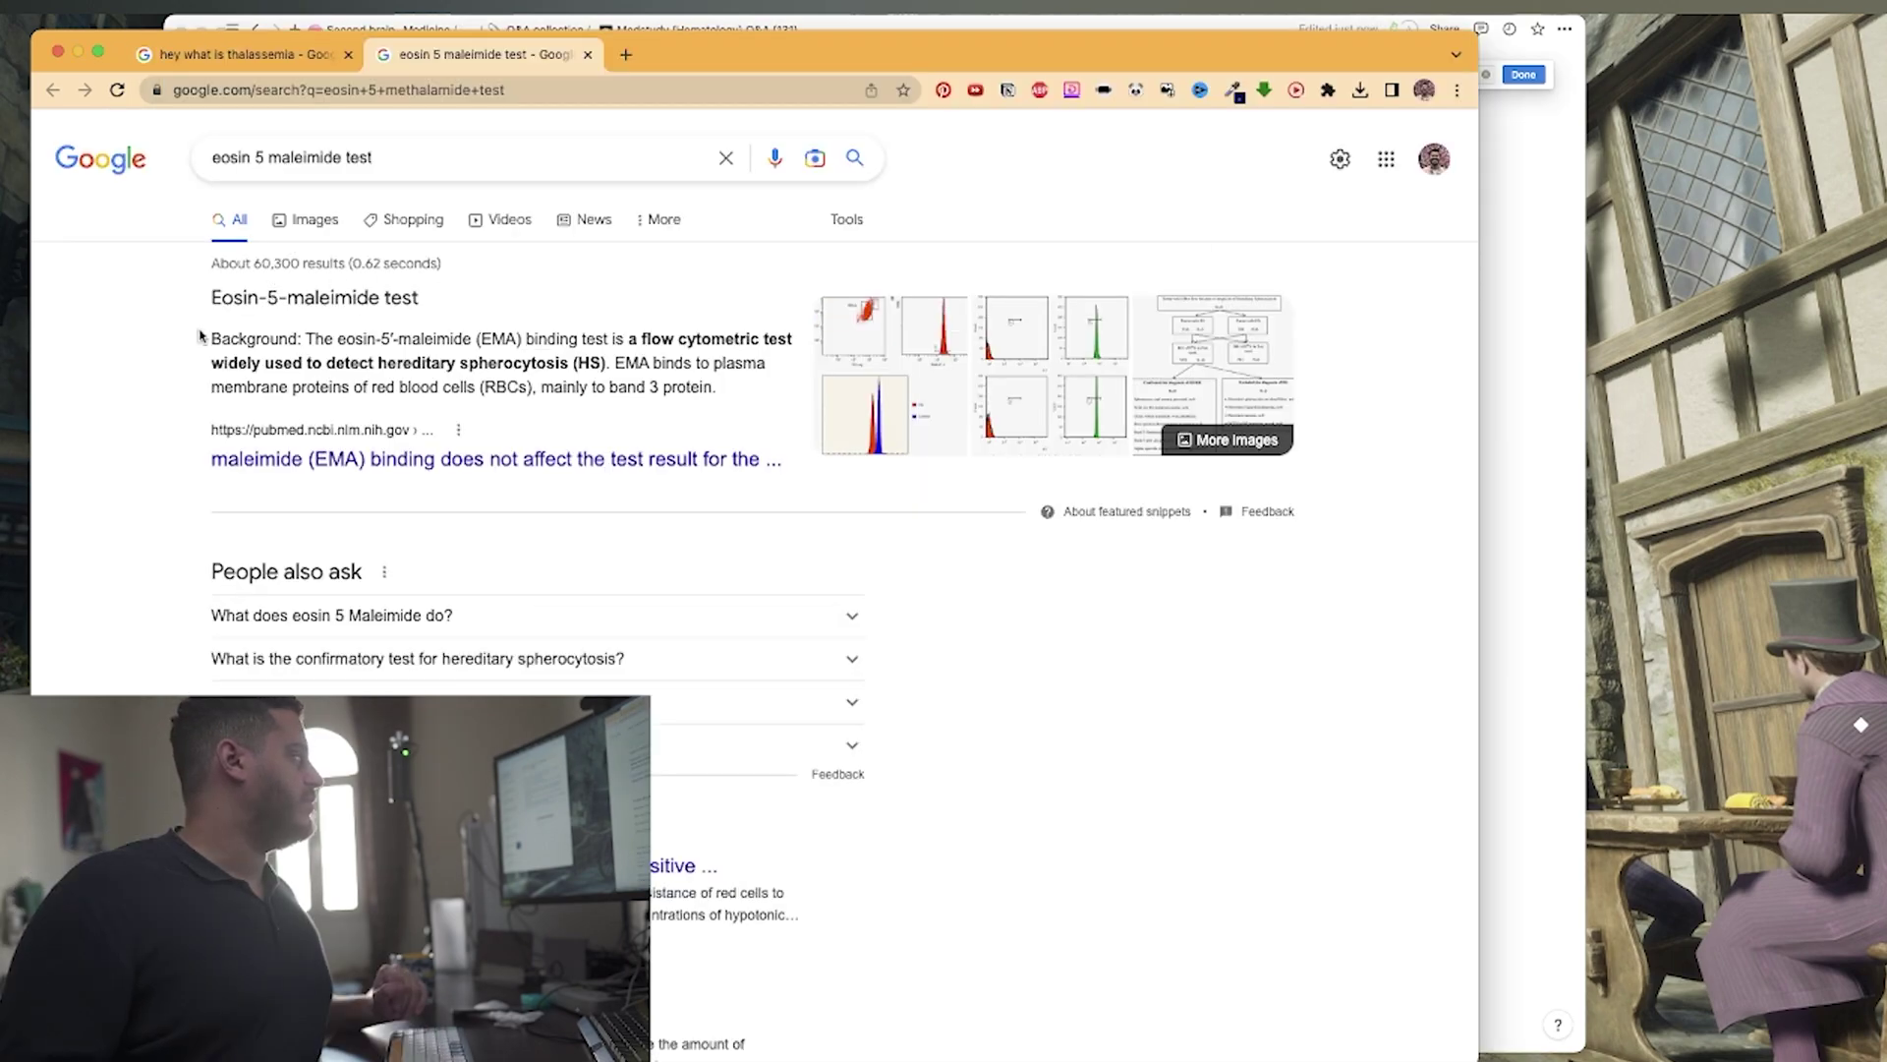
drag(199, 336, 755, 407)
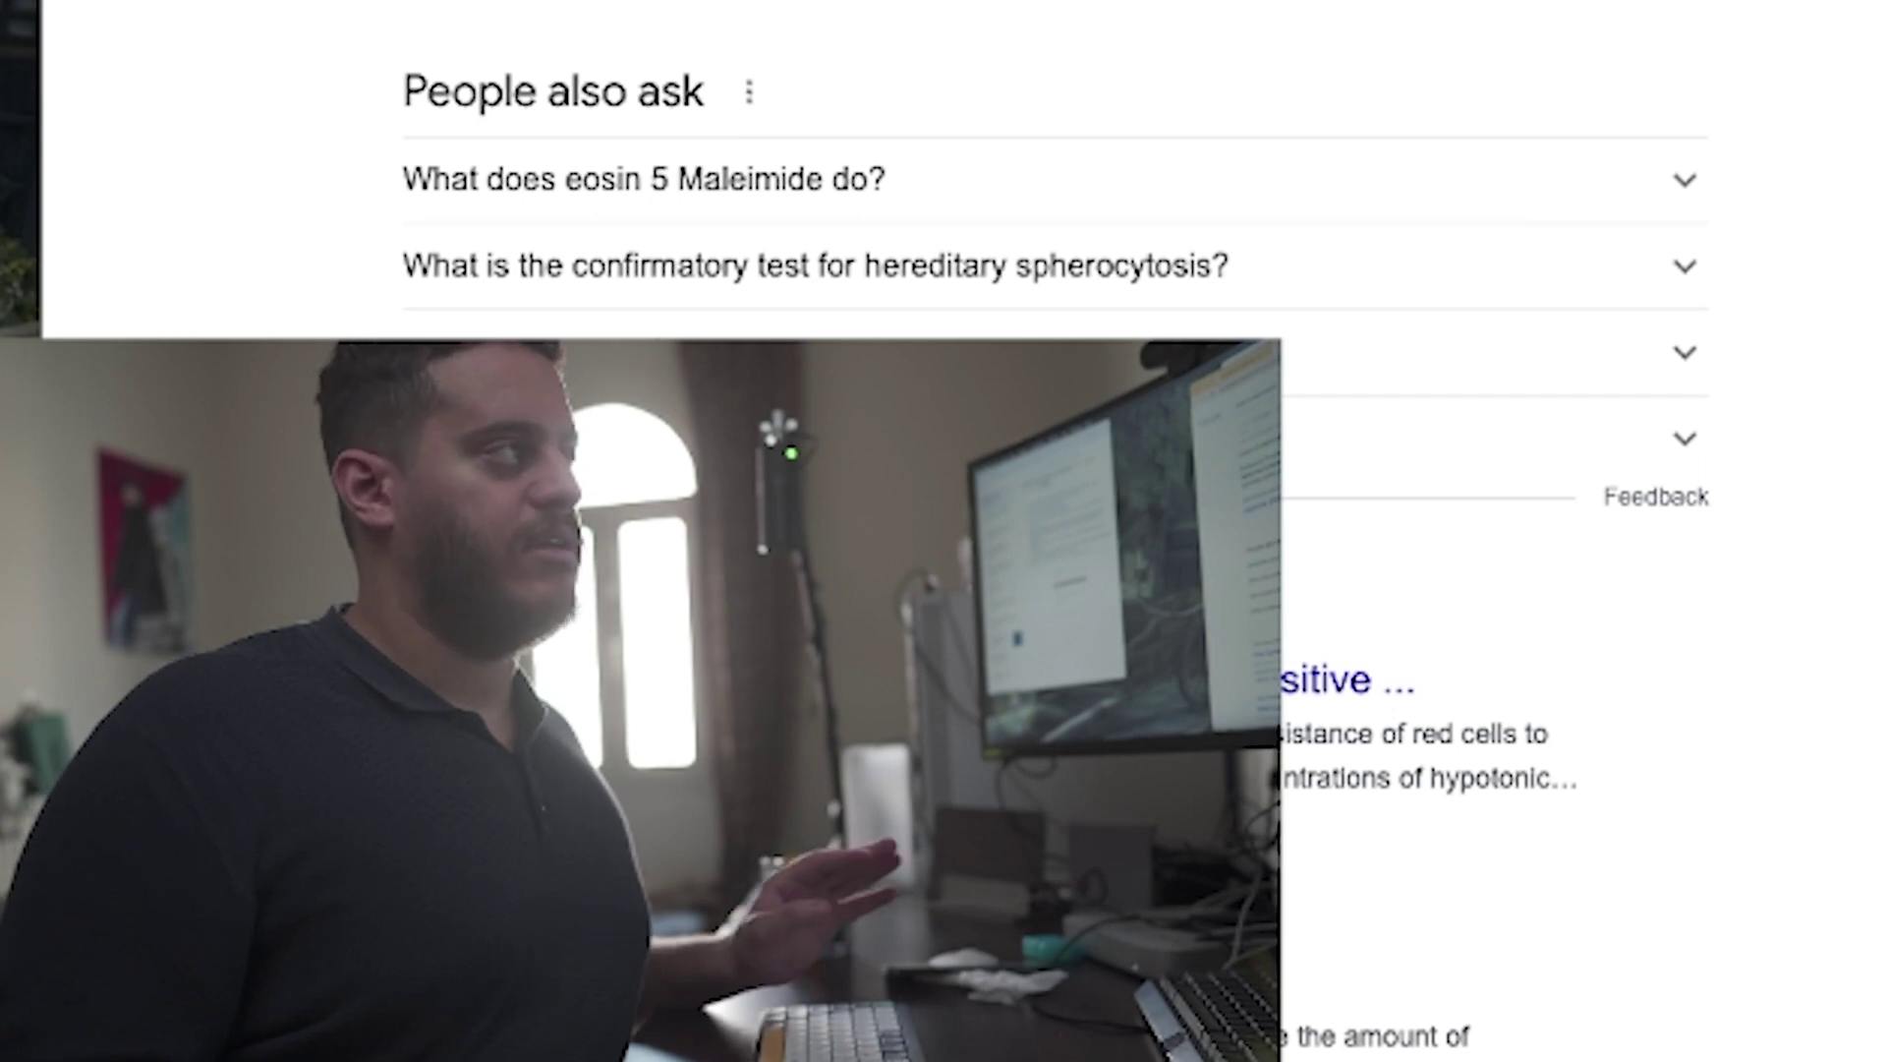
Return to the Notion page and start an empty line below the EMA paragraph.
key(super+Tab)
click(1681, 560)
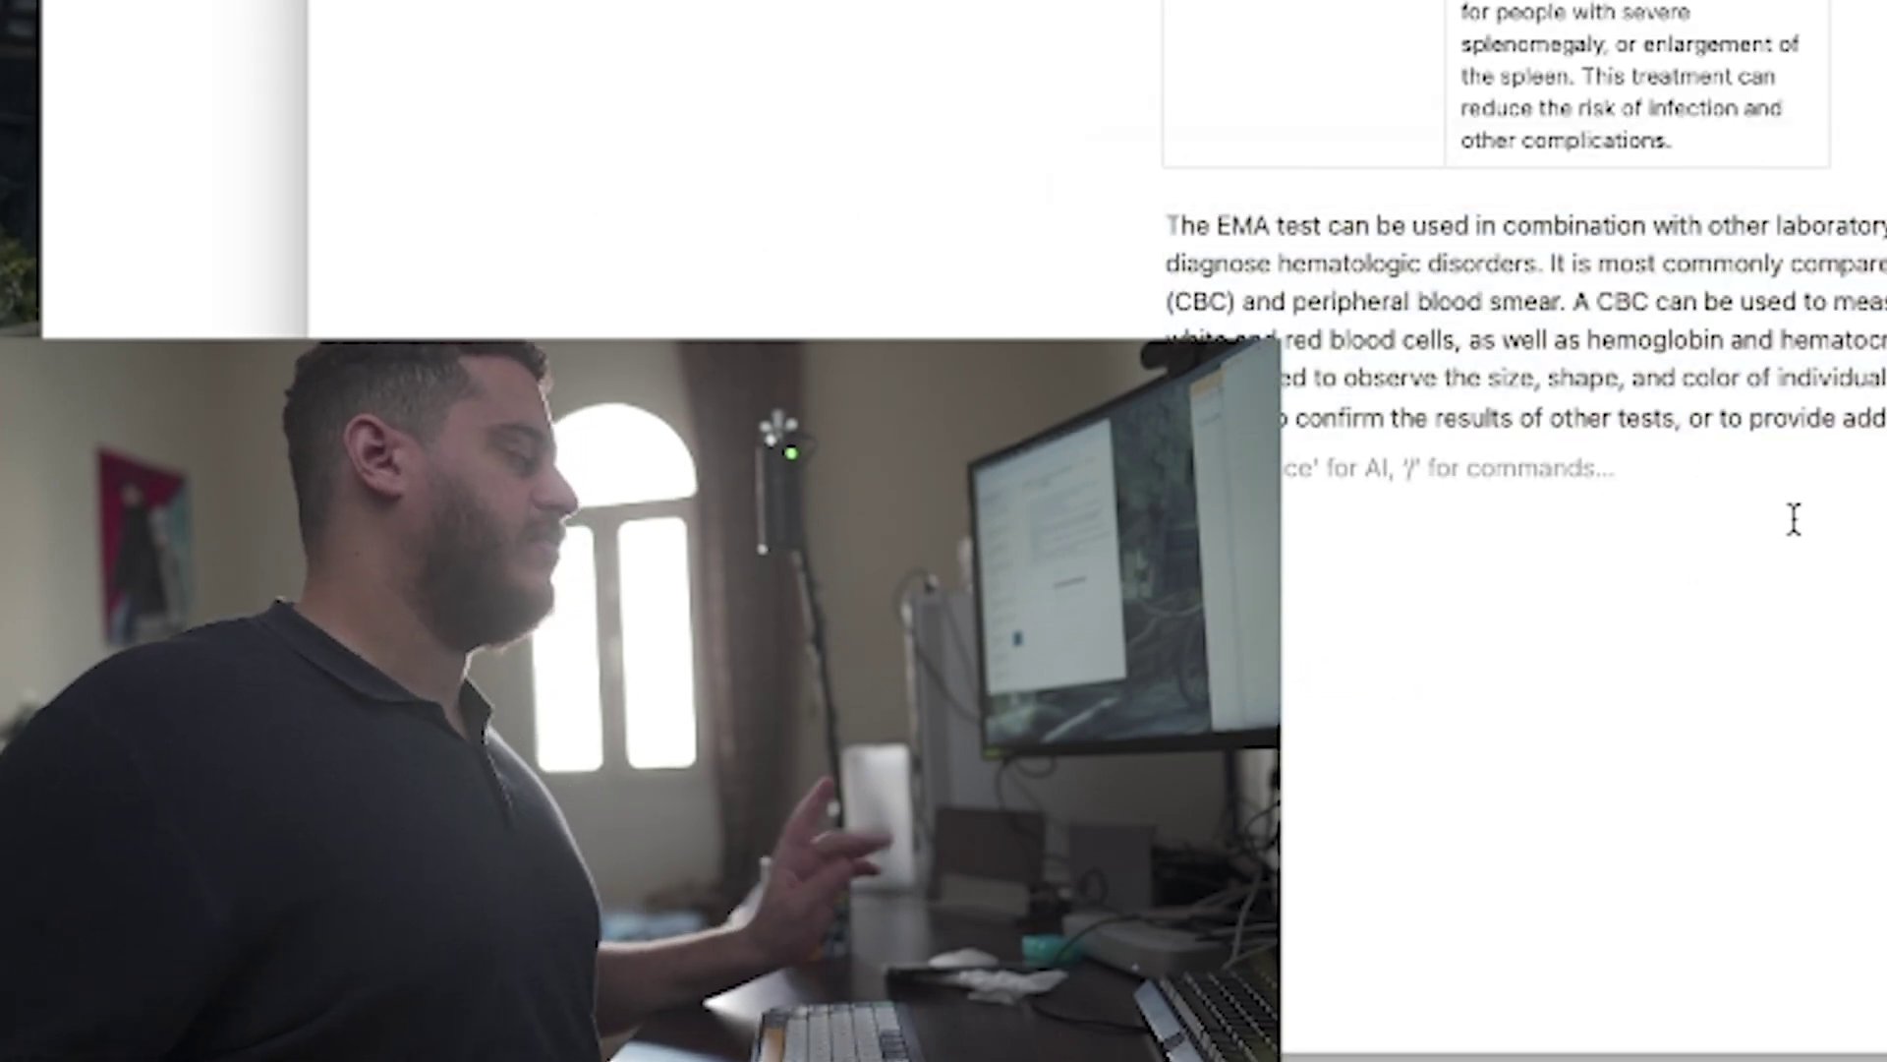
scroll(1798, 506, up, 8)
Have Notion AI write a section on CT brain sensitivity for subarachnoid hemorrhage and keep it.
scroll(1801, 509, down, 2)
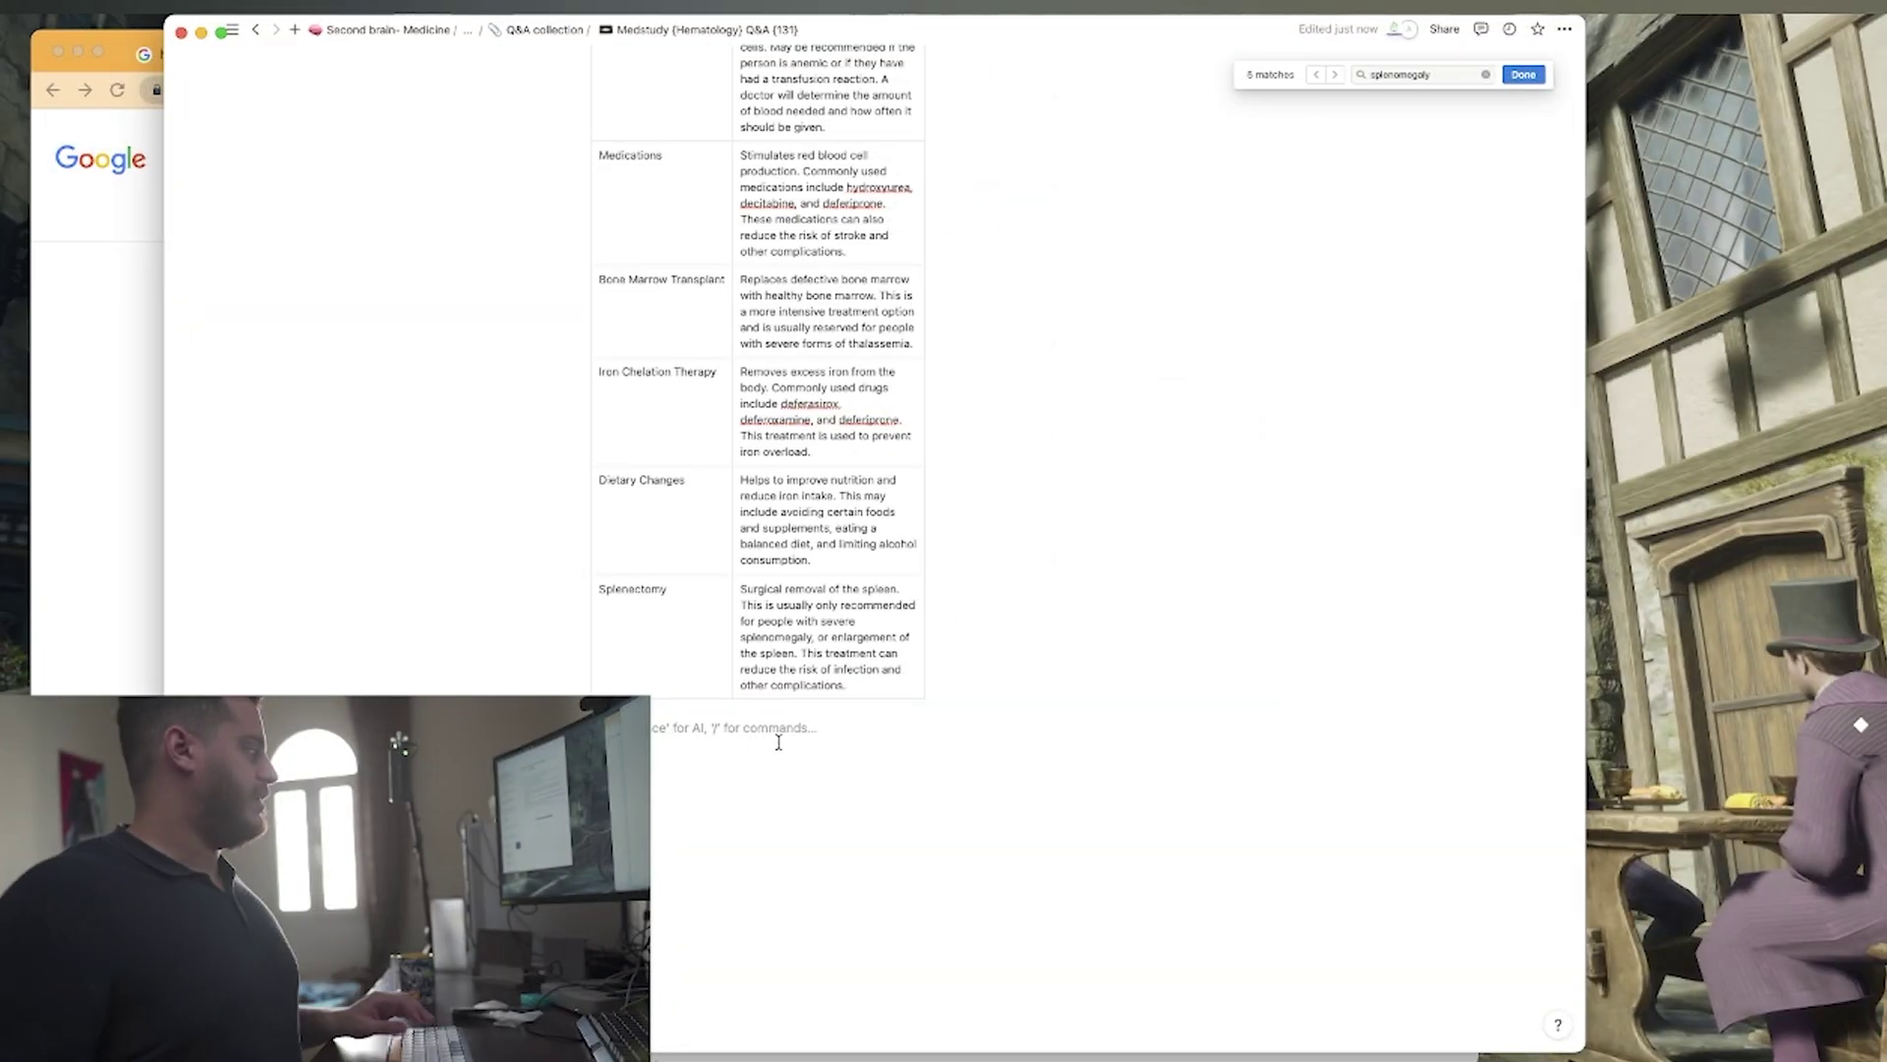
key(space)
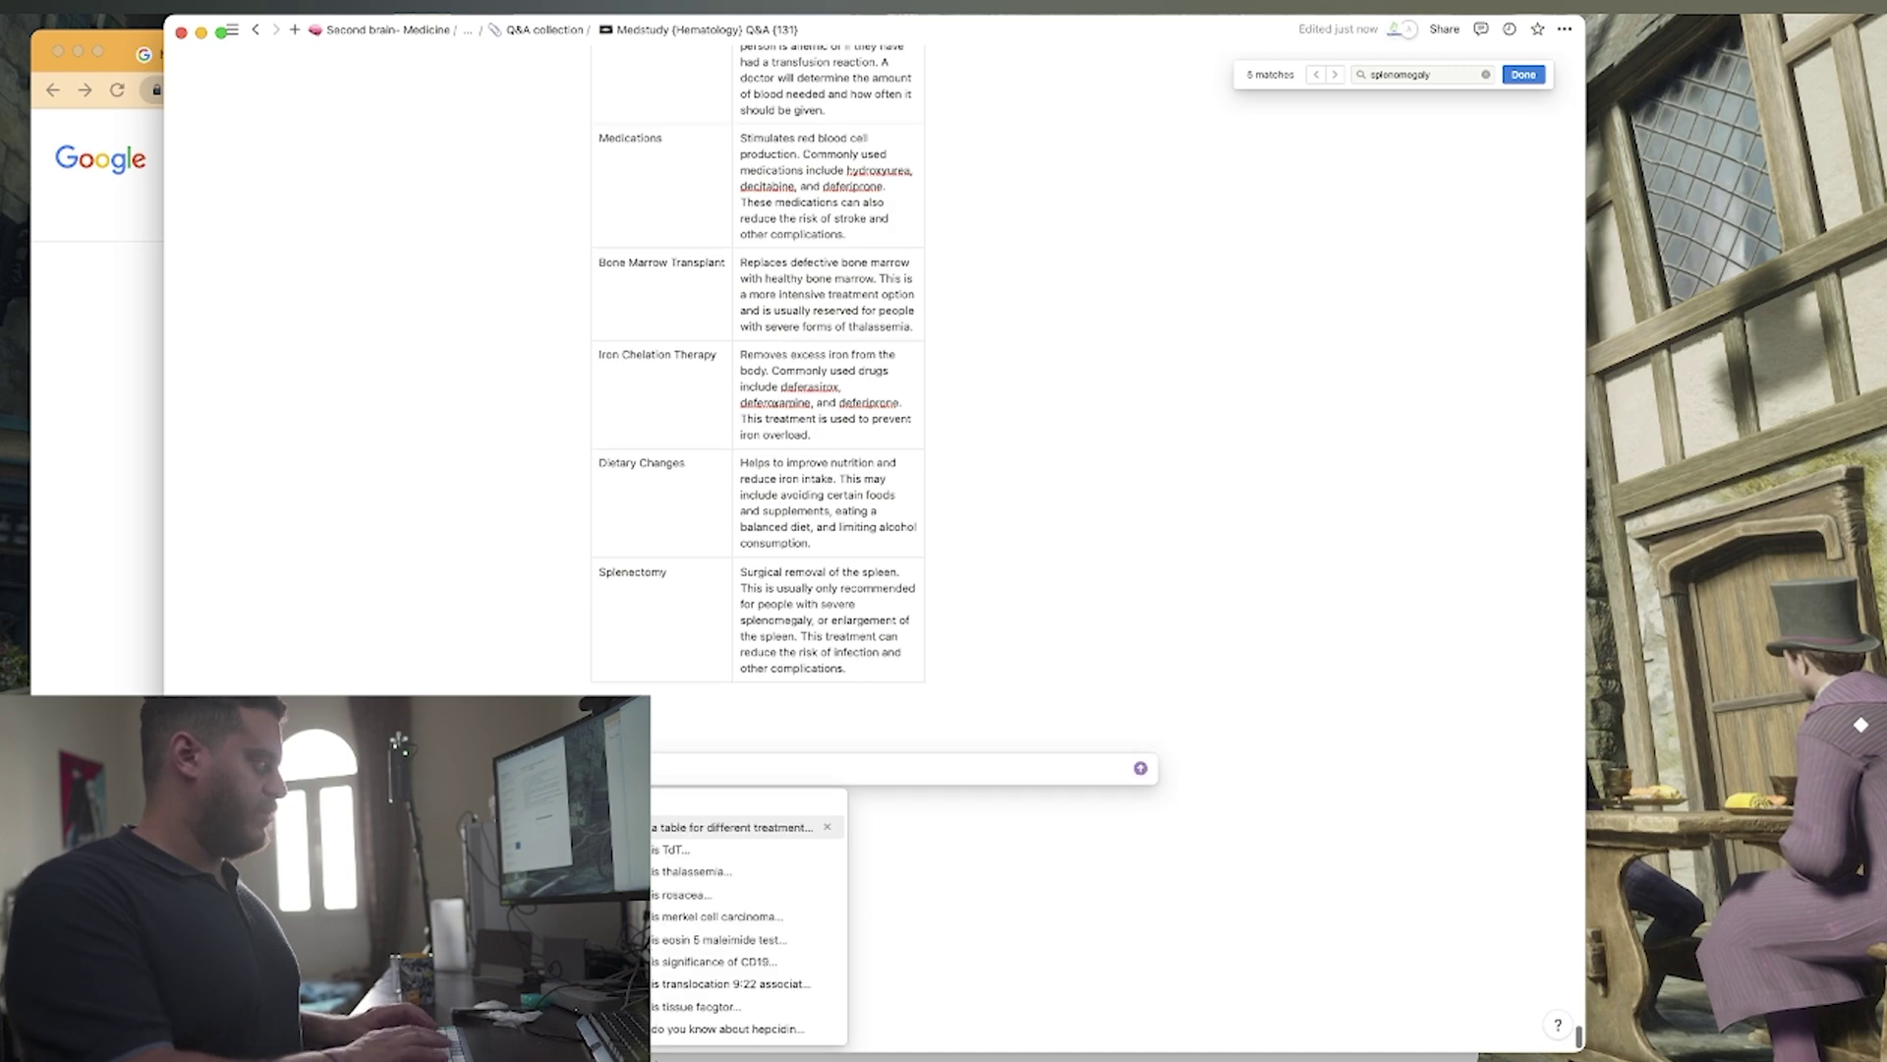
text(ity of CT brain in diagnosis of Subarachra)
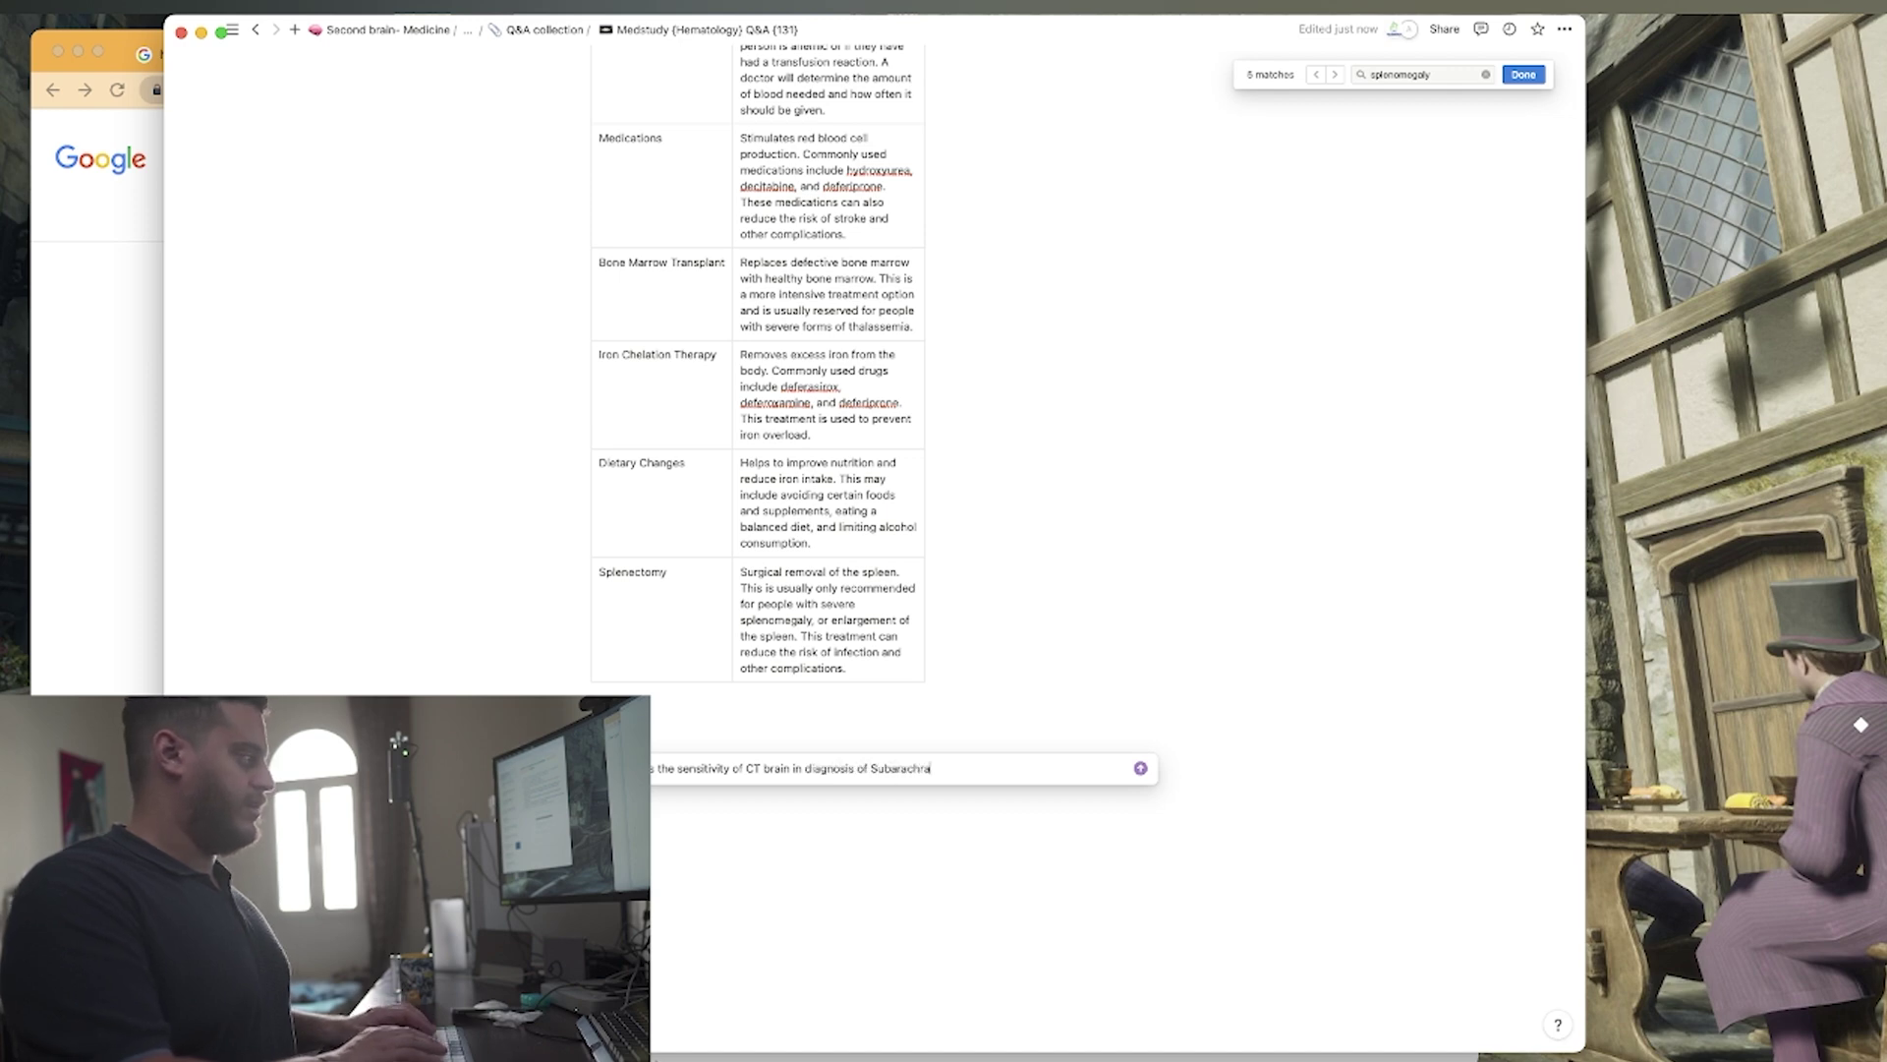
key(Return)
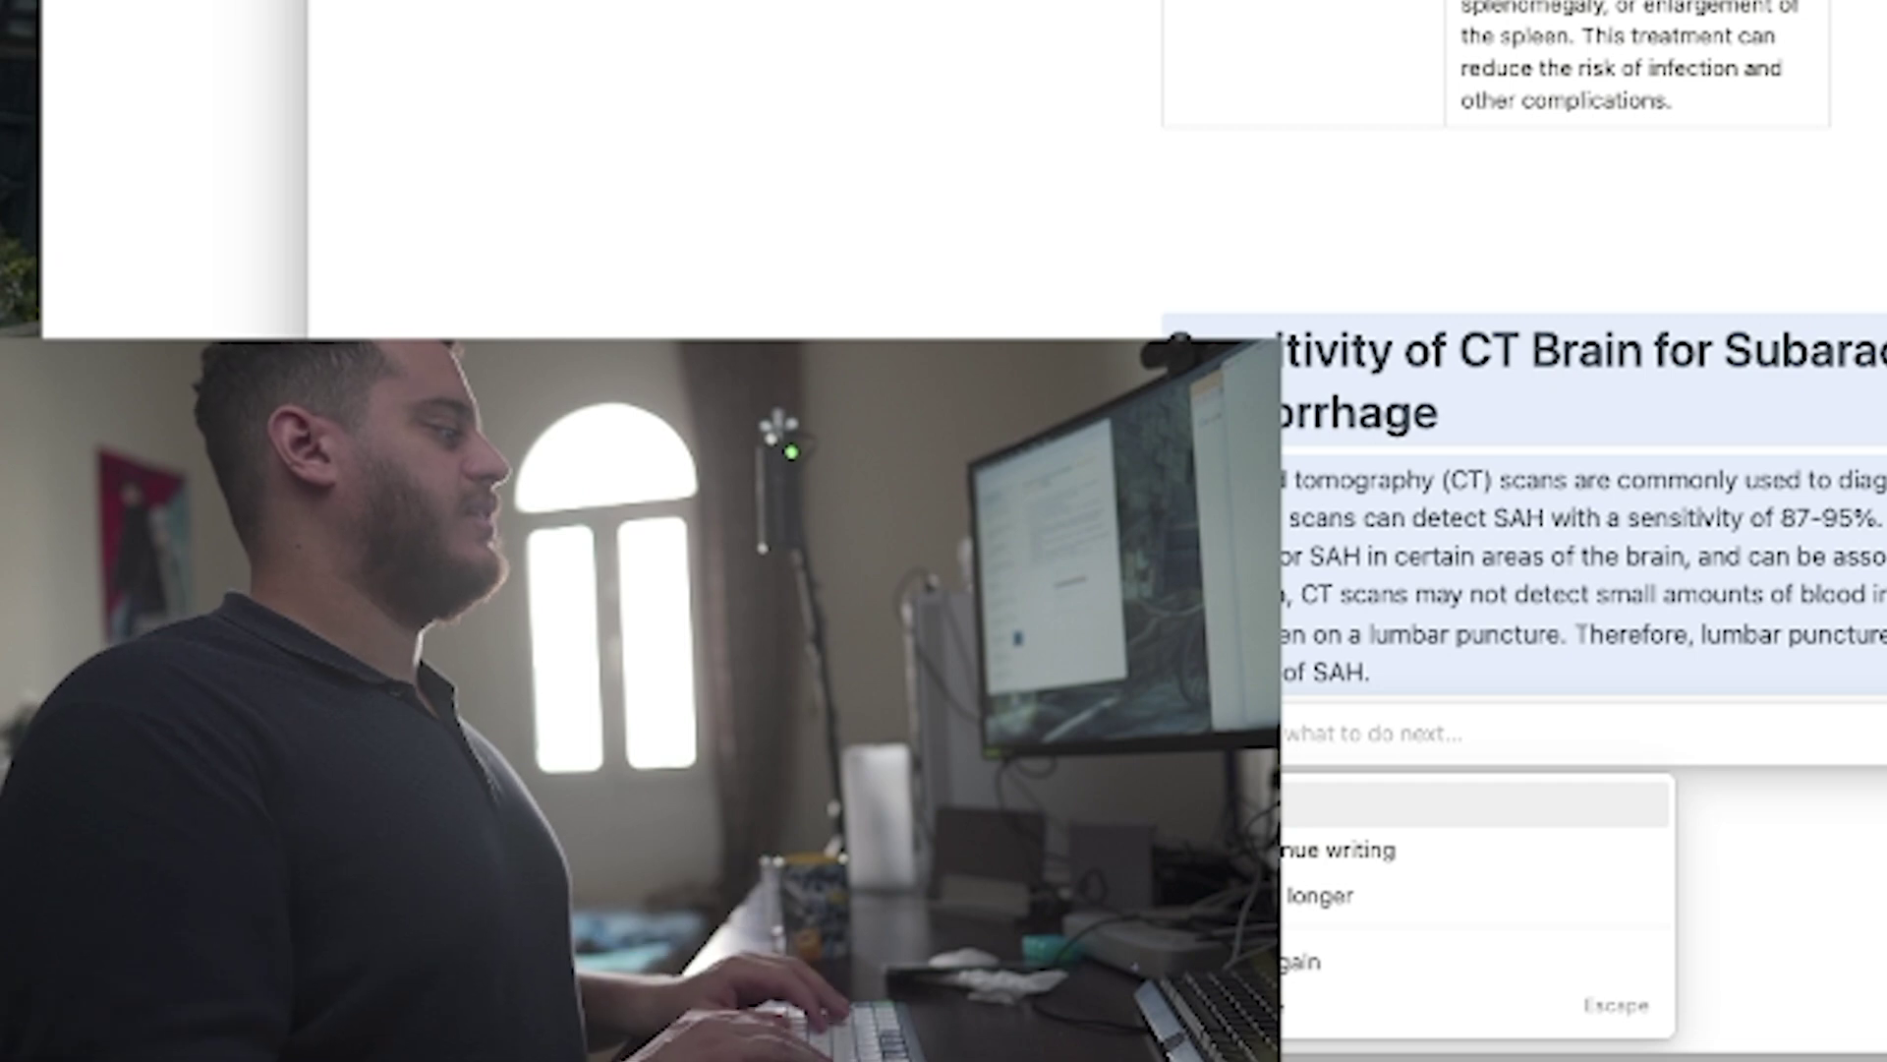
key(Return)
text(ad)
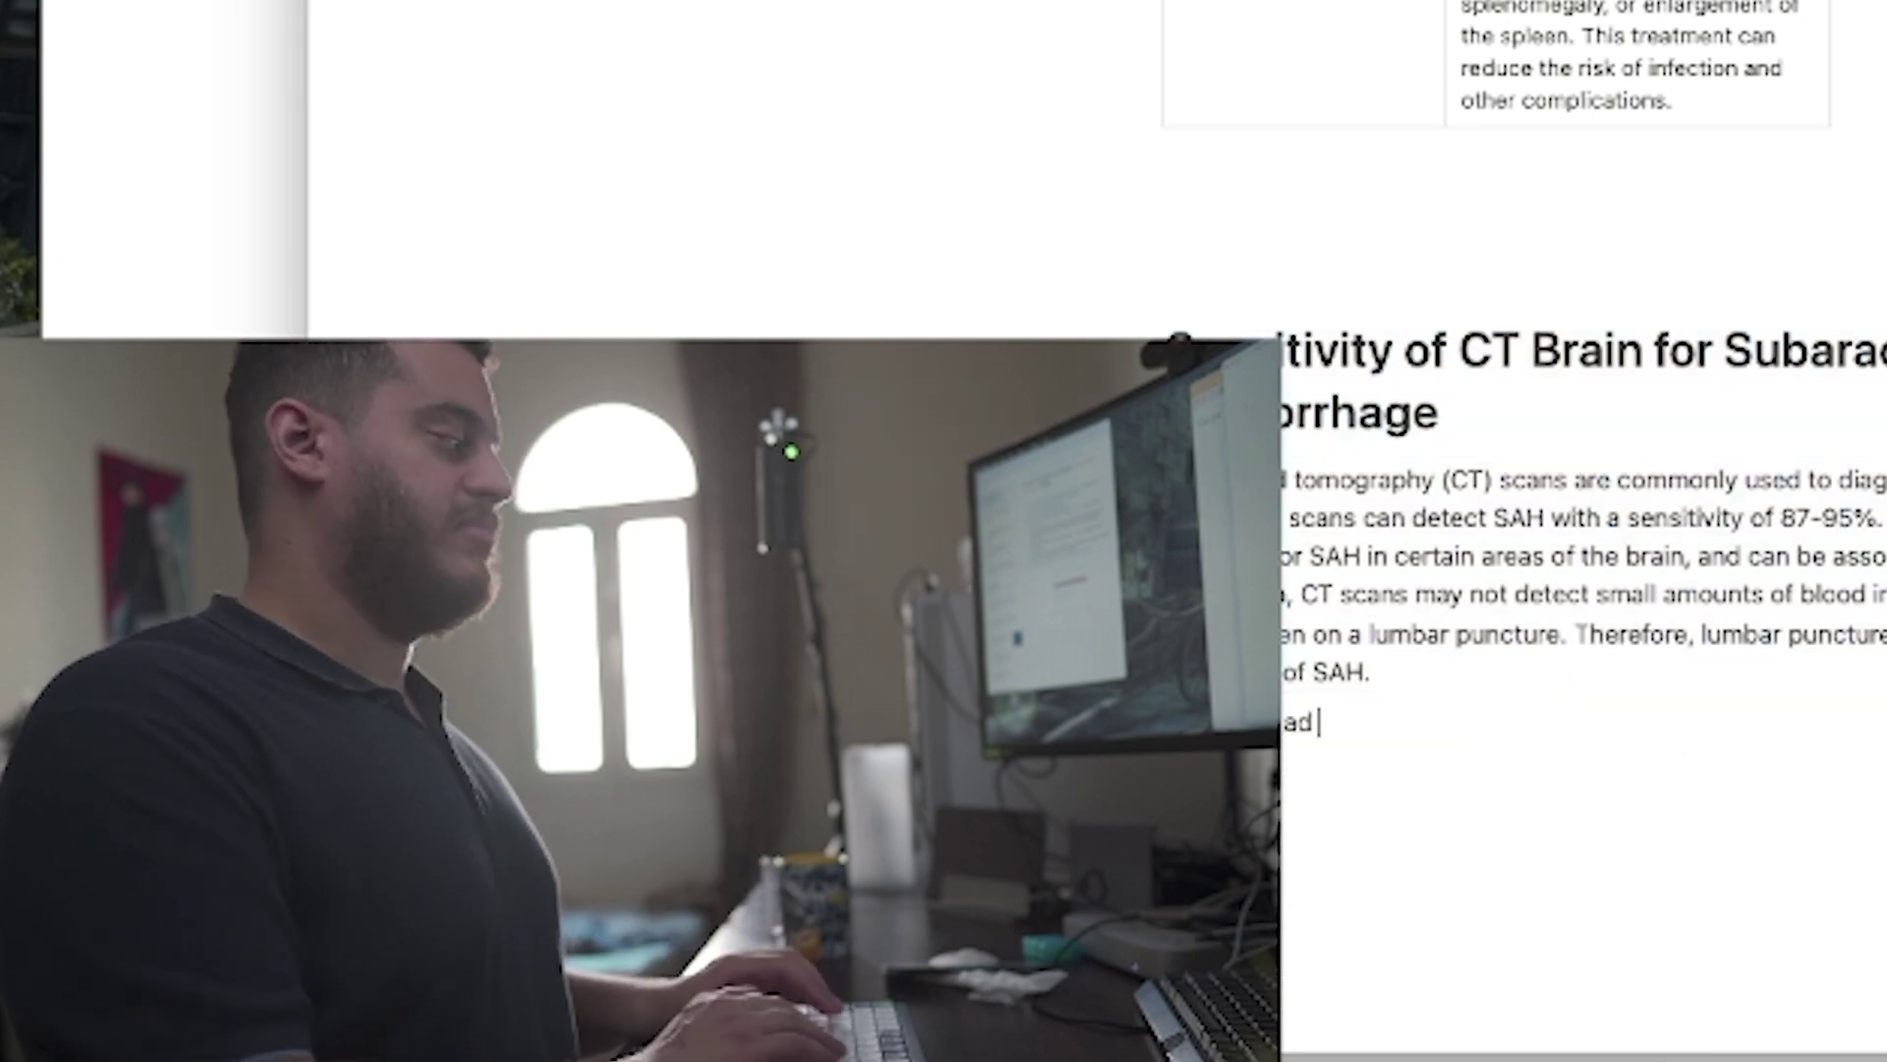
key(Return)
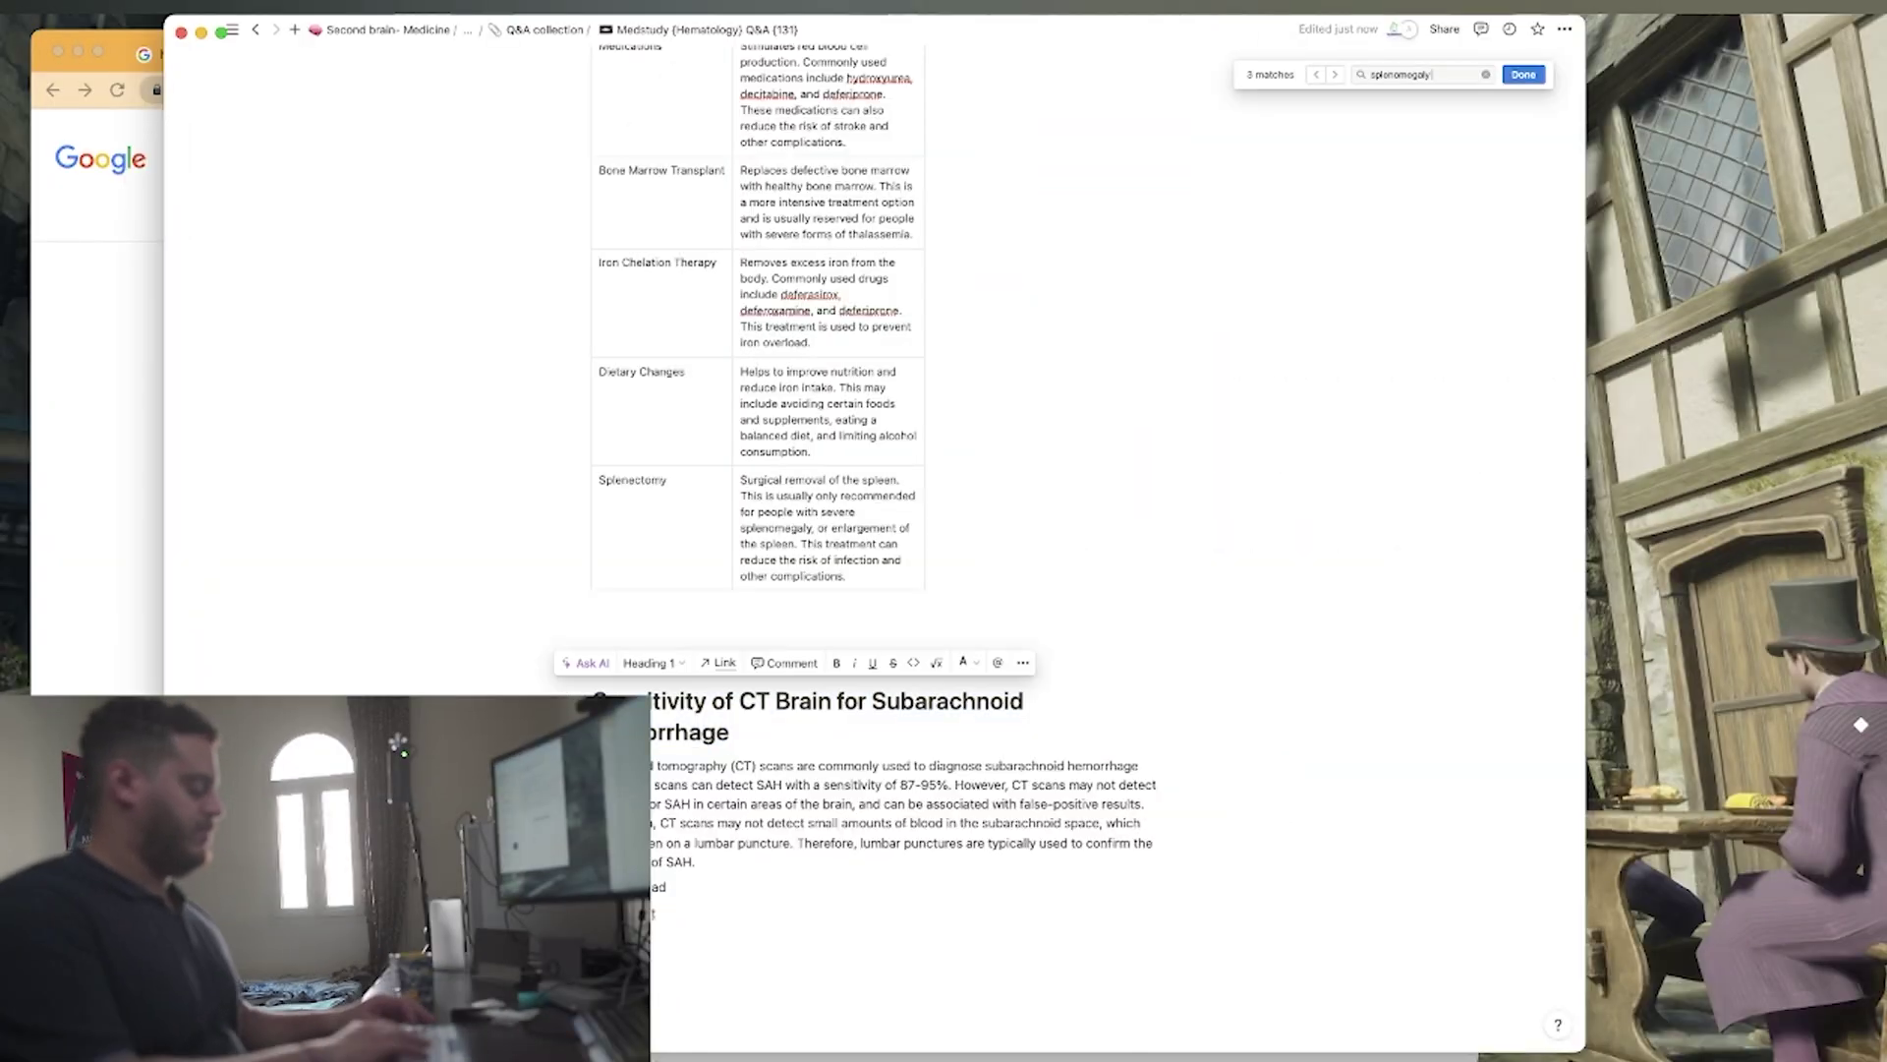
Copy the CT sensitivity heading into the launcher for a web search.
key(alt+space)
key(Escape)
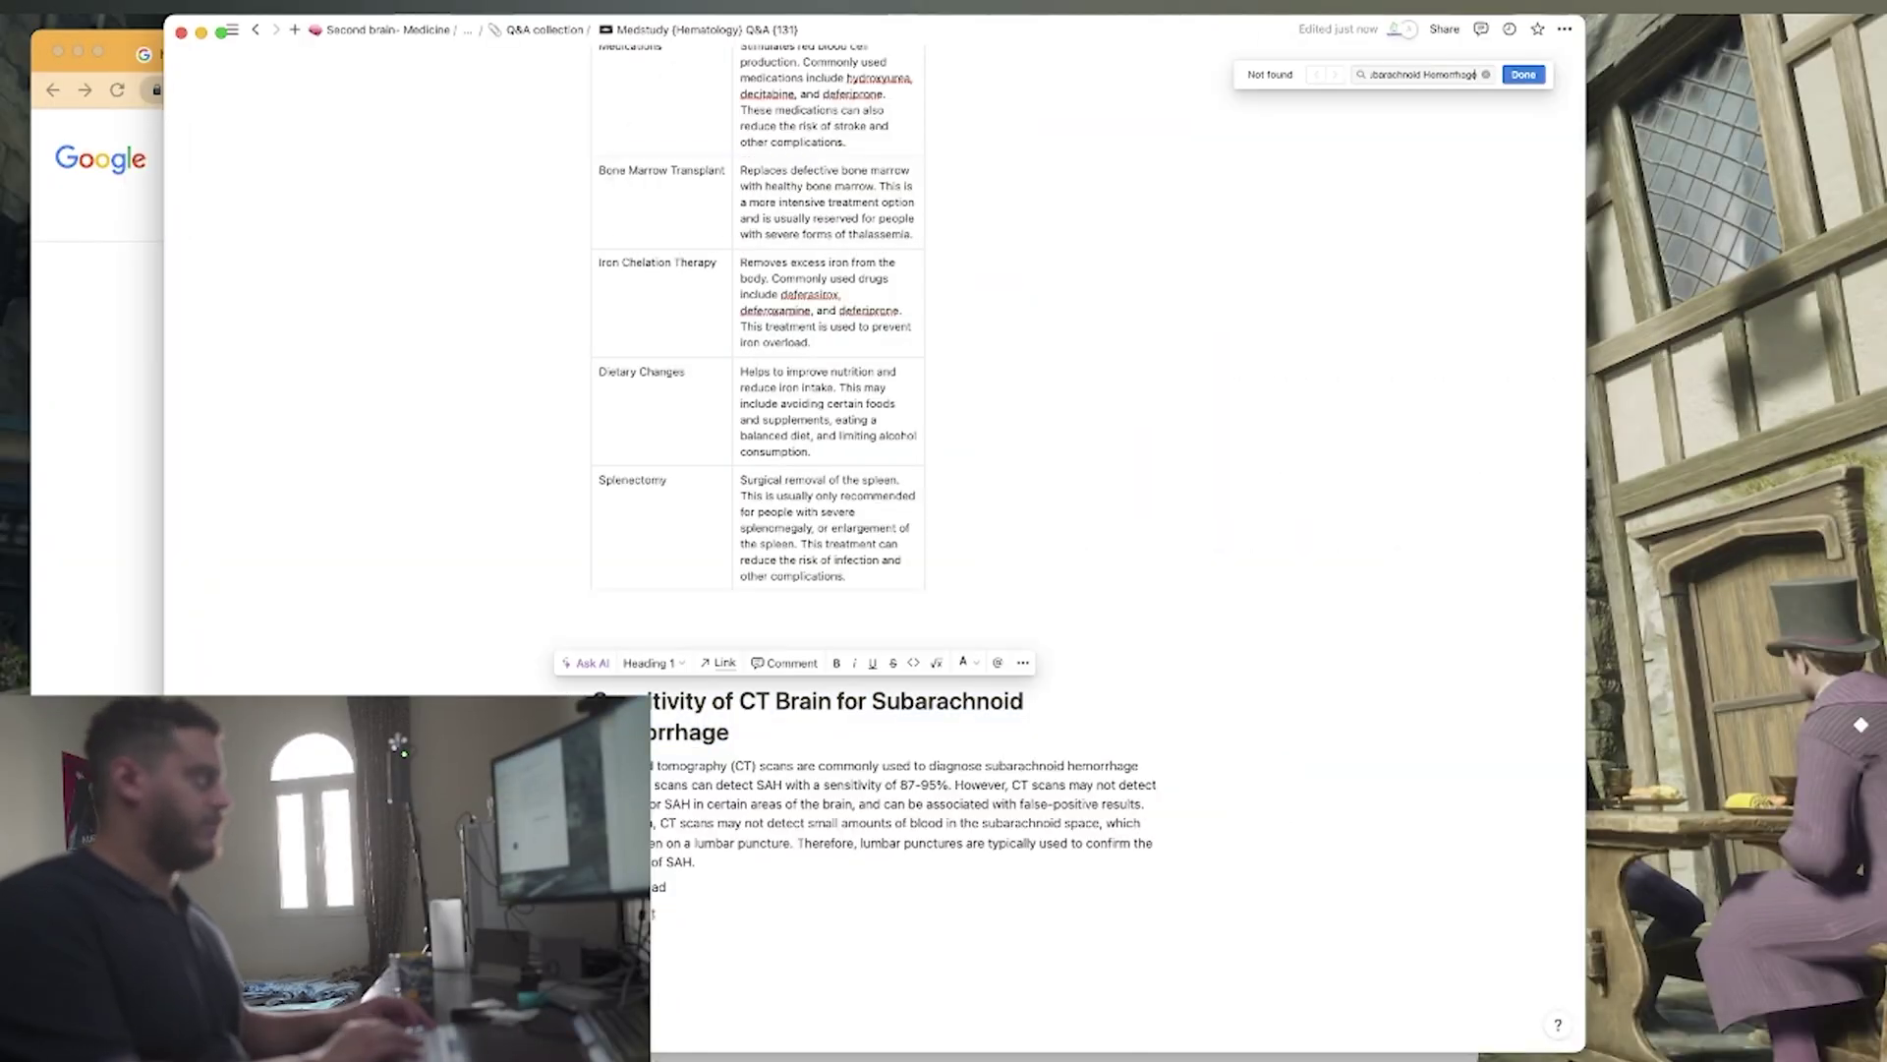
key(super+c)
key(alt+space)
Google the CT sensitivity heading, open the AHA Journals article in a new tab, and highlight the 6-hour phrase.
key(super+v)
key(Return)
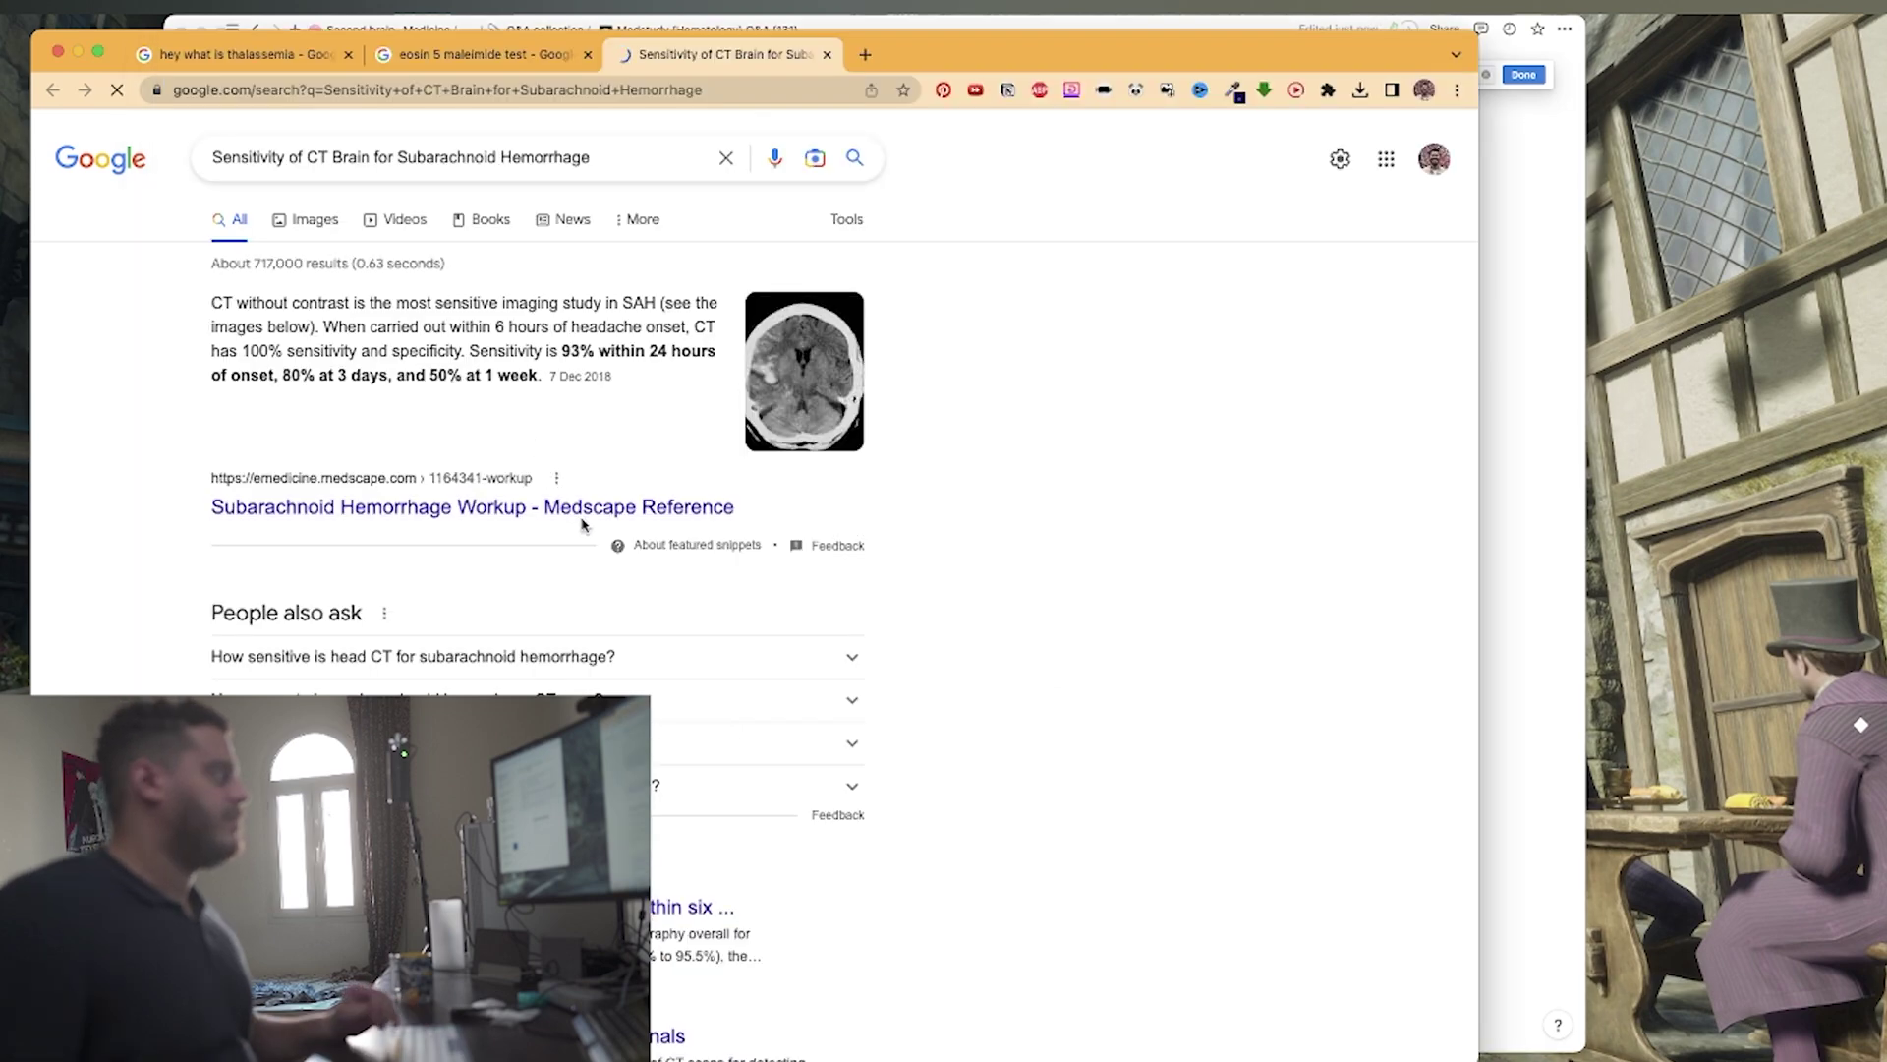
scroll(581, 524, down, 5)
right_click(667, 706)
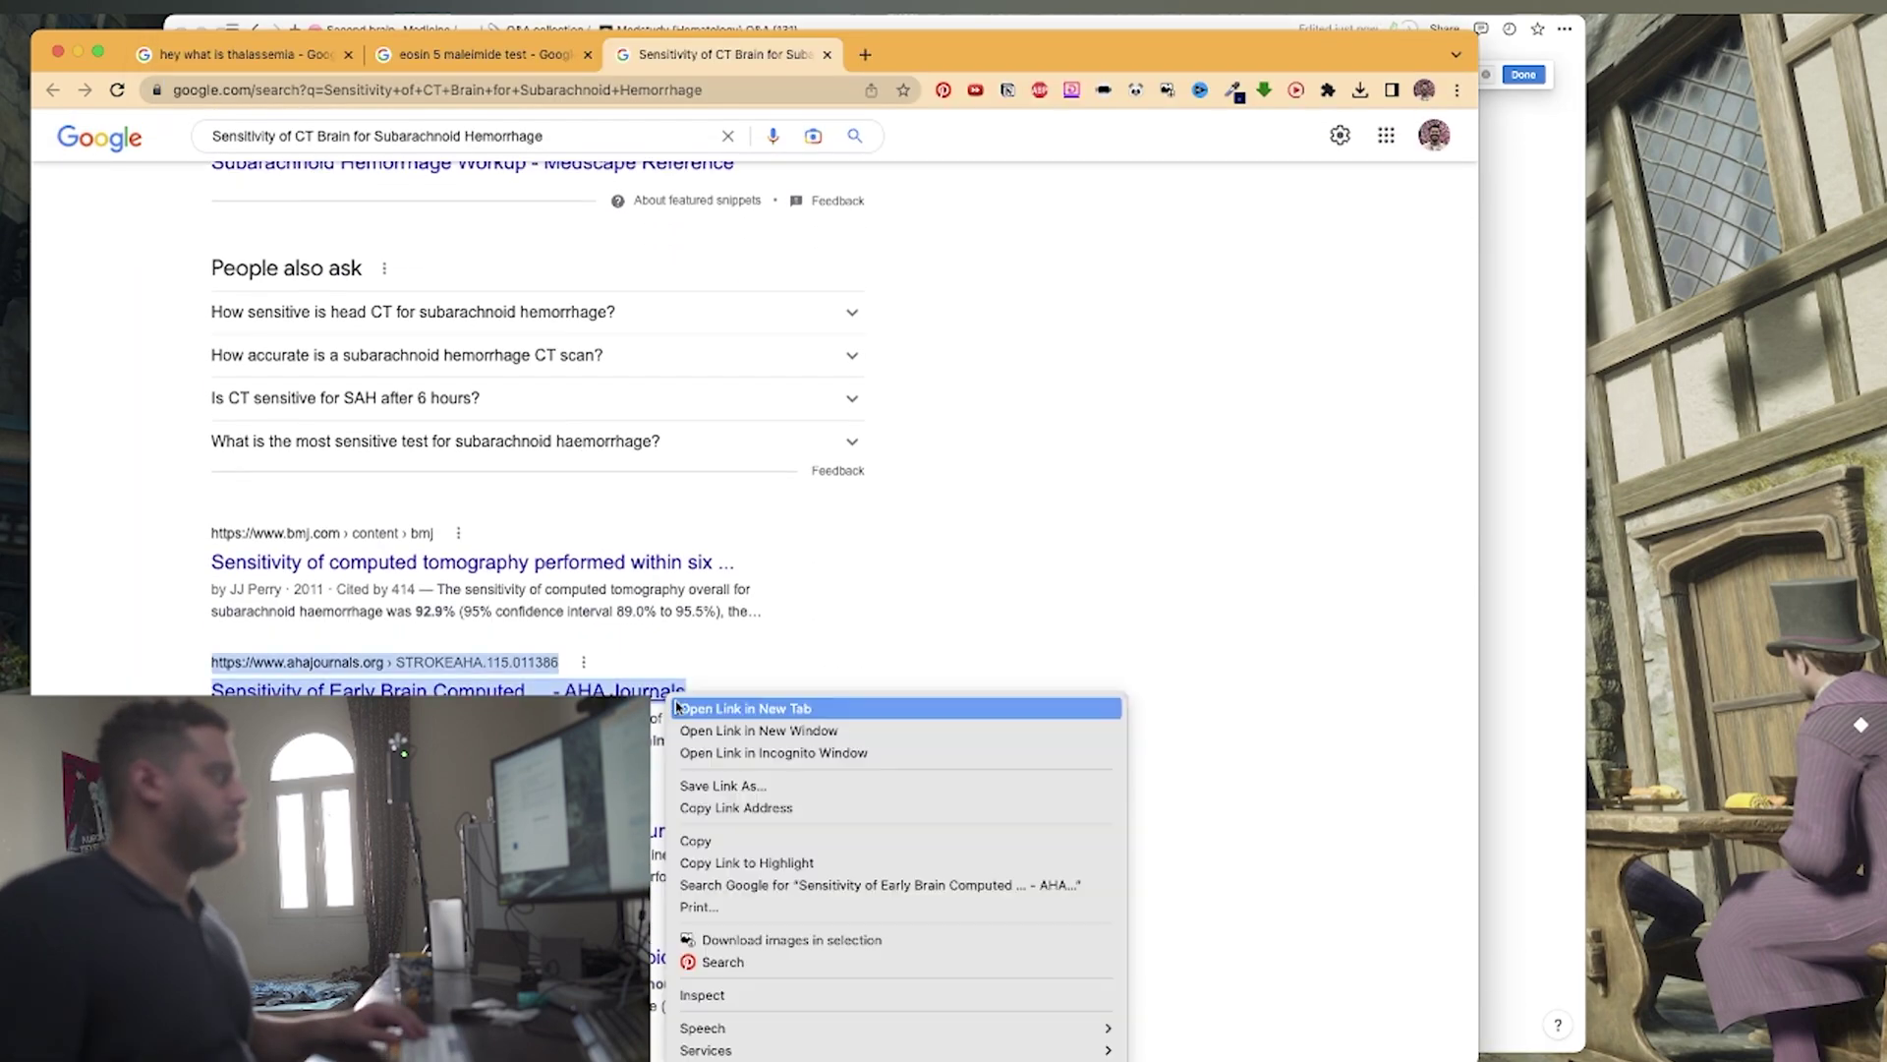
click(680, 708)
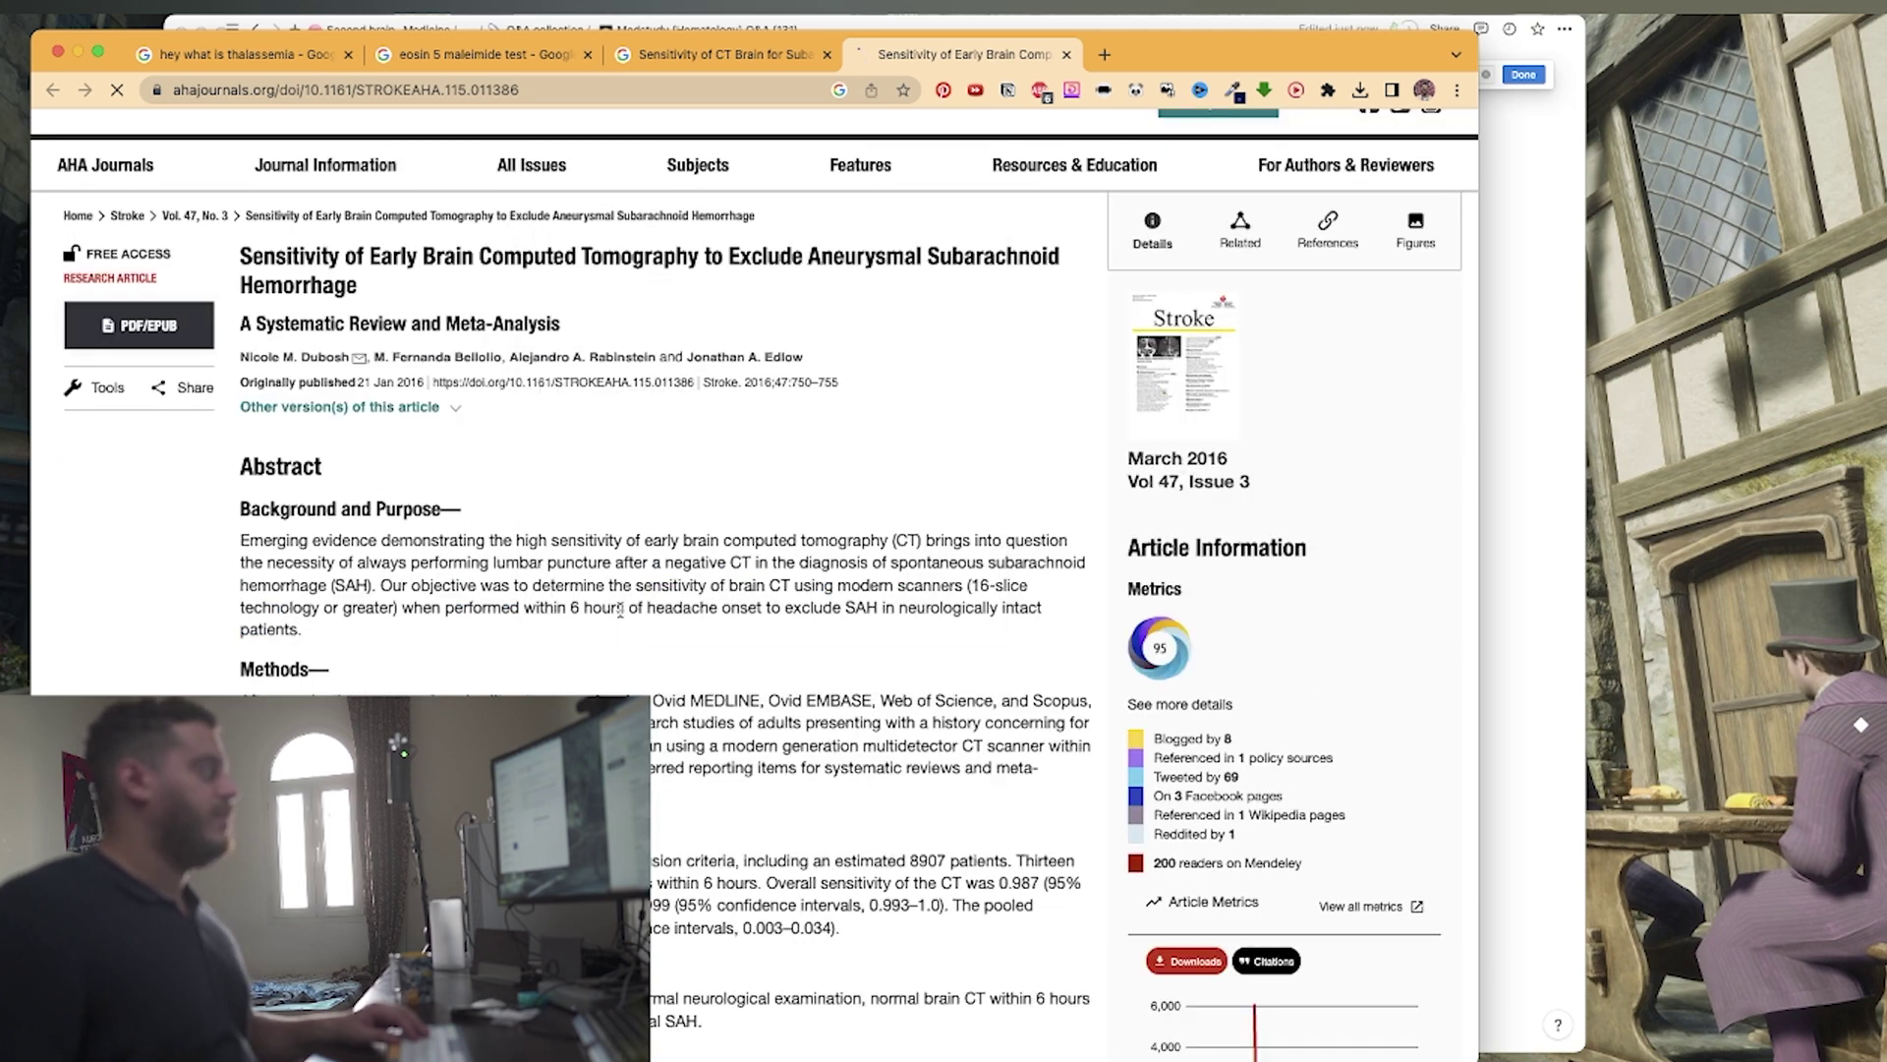
drag(616, 606, 840, 614)
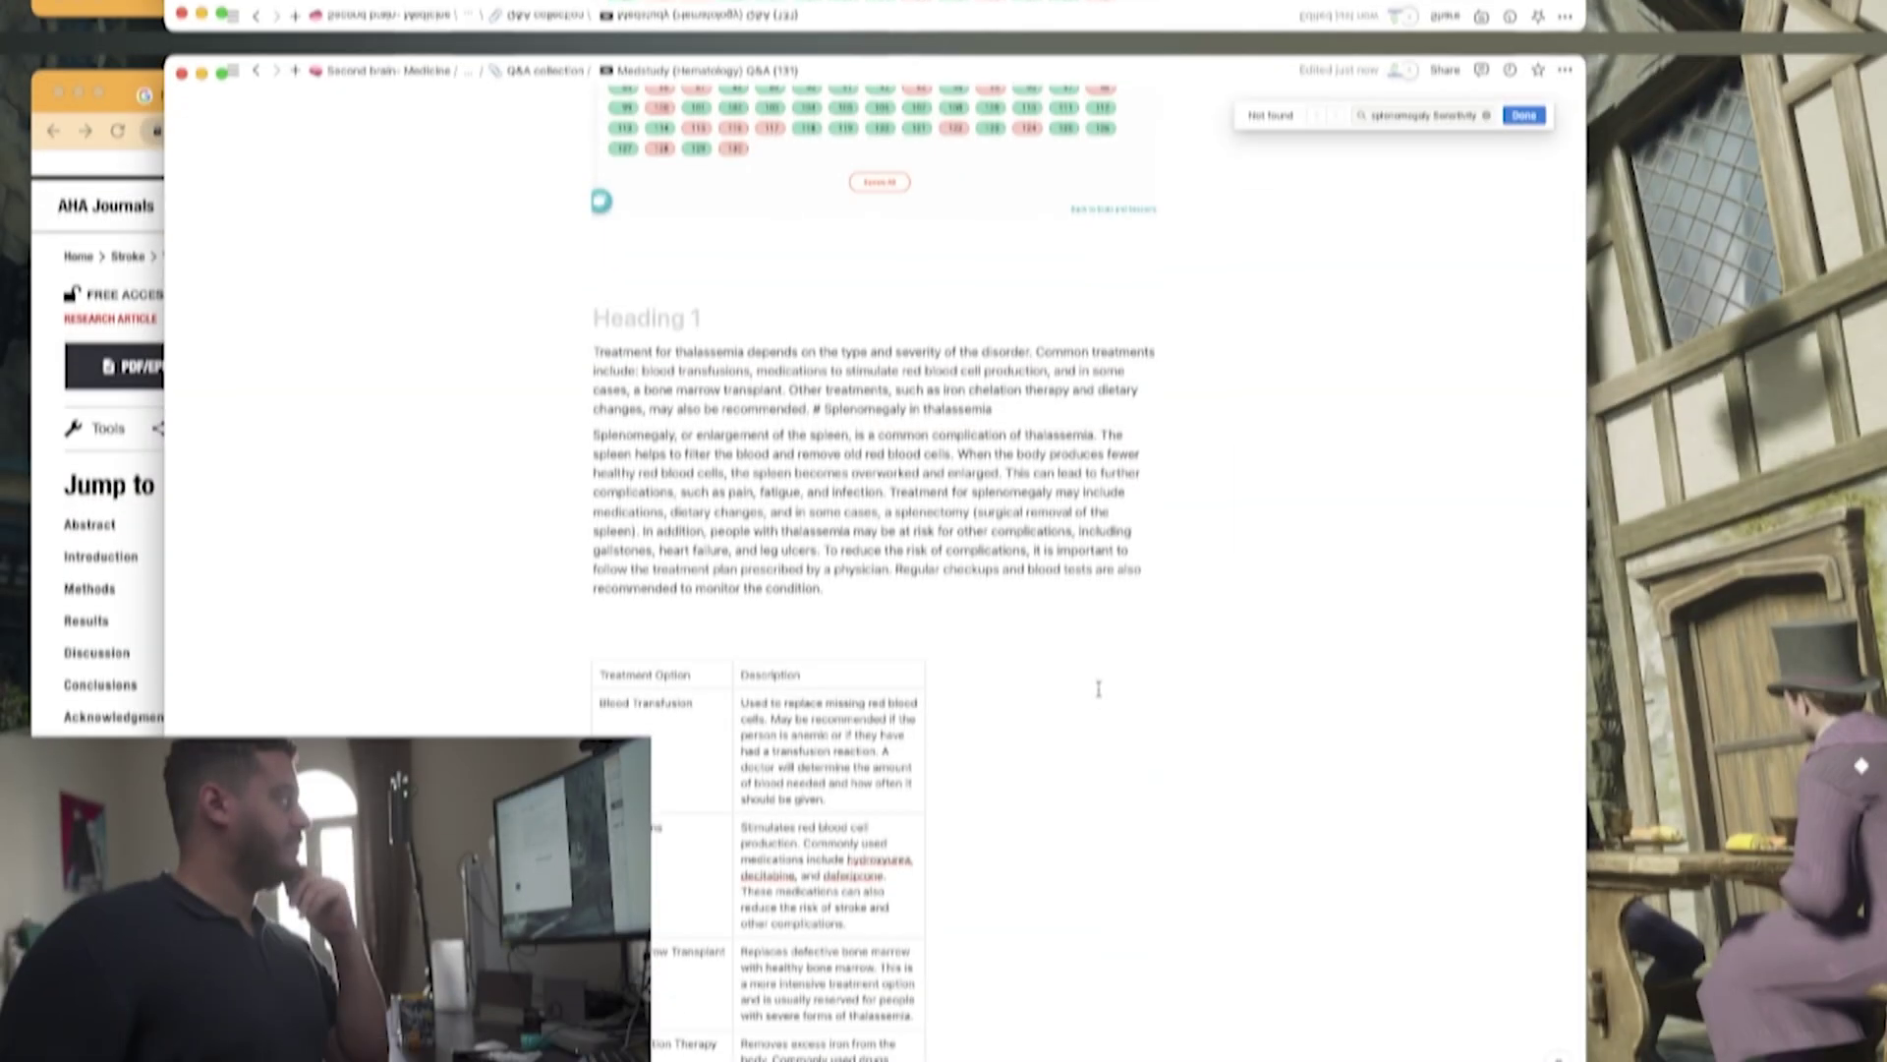
Ask Notion AI about MRI sensitivity in chronic mesenteric ischemia and keep the paragraph.
scroll(1095, 644, down, 1)
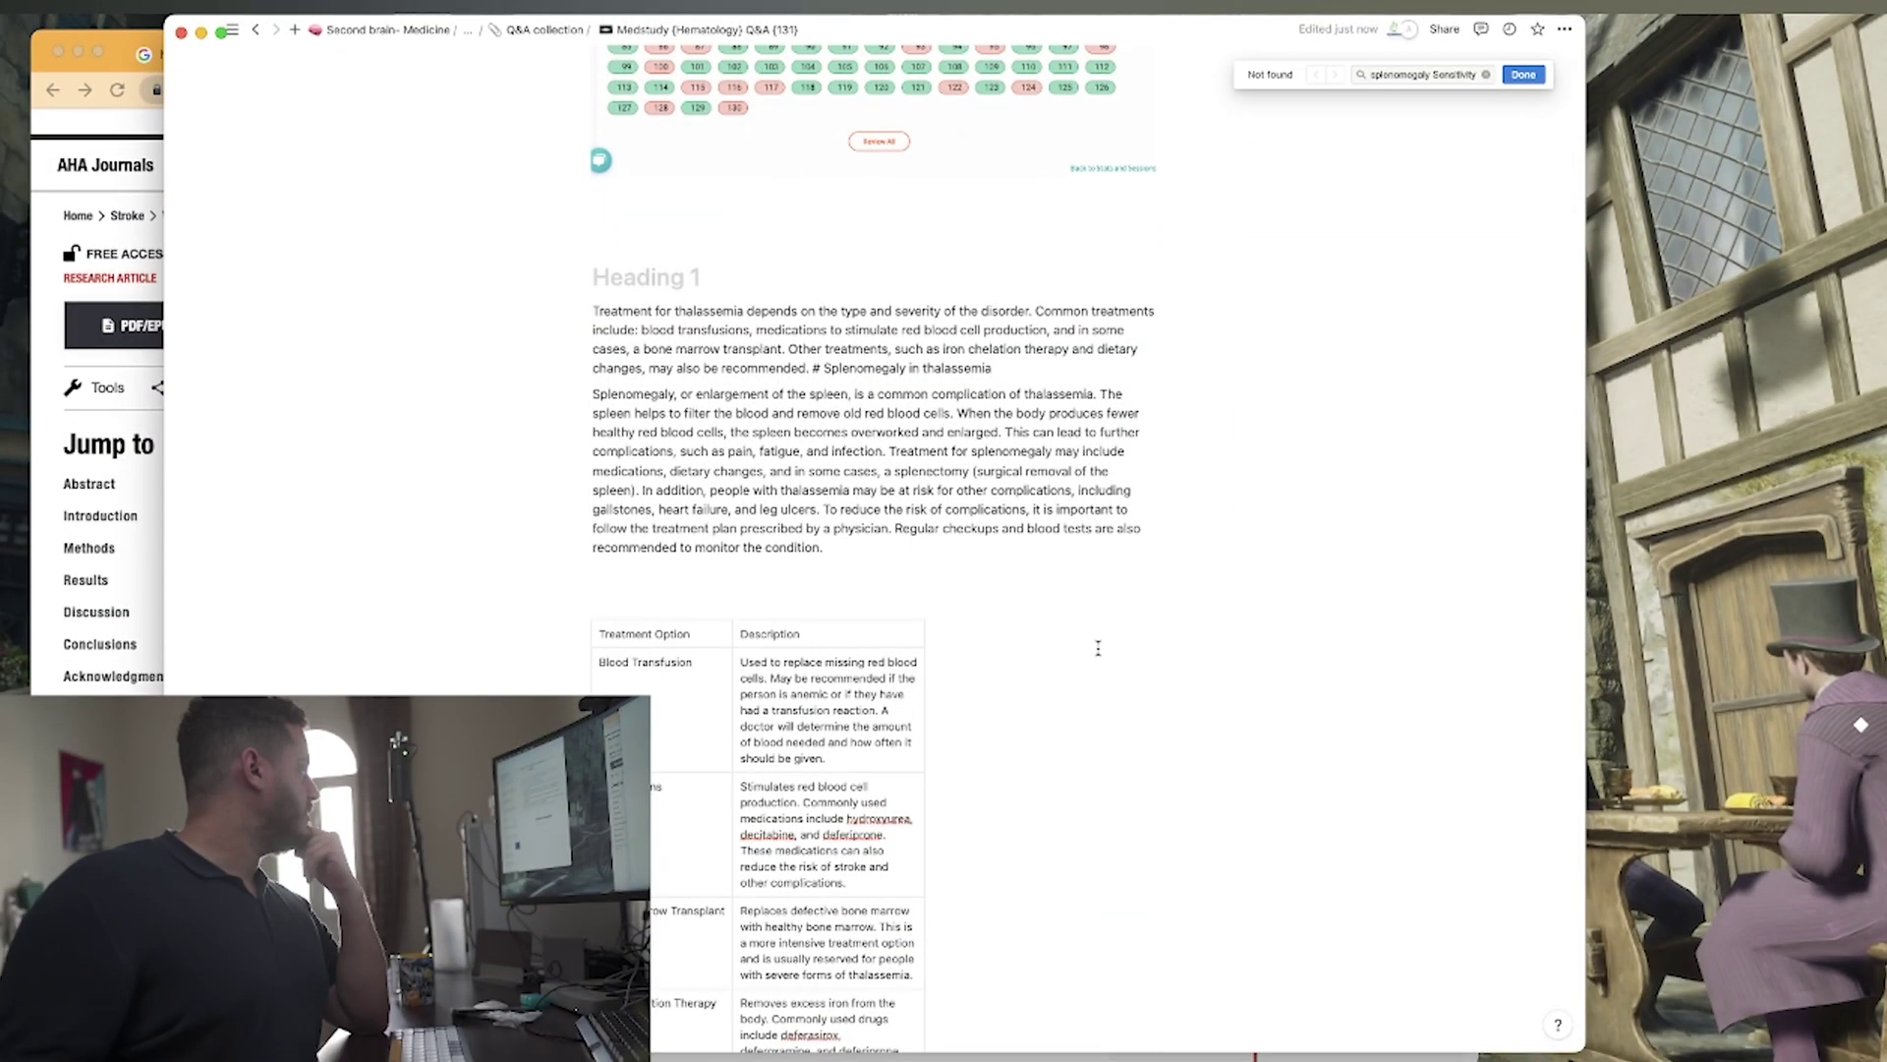
scroll(1086, 688, down, 6)
scroll(1086, 708, down, 1)
key(super+slash)
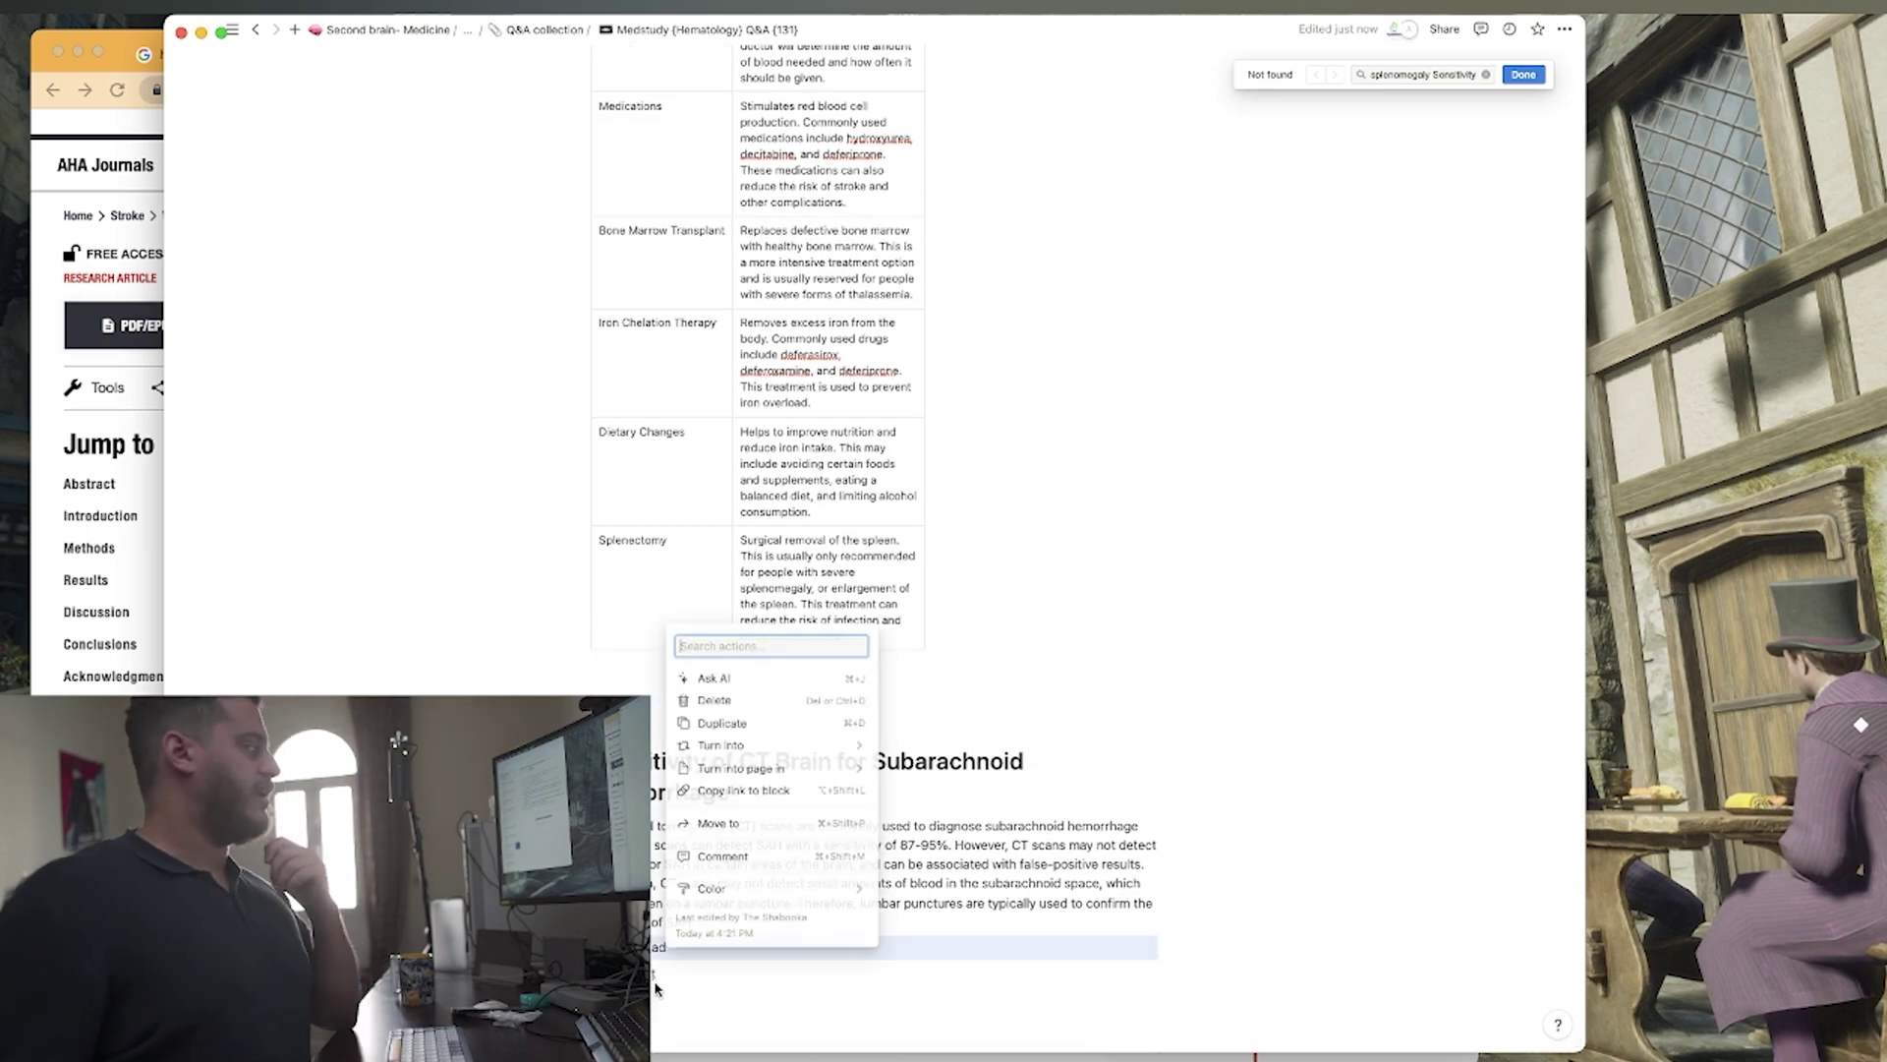
key(Escape)
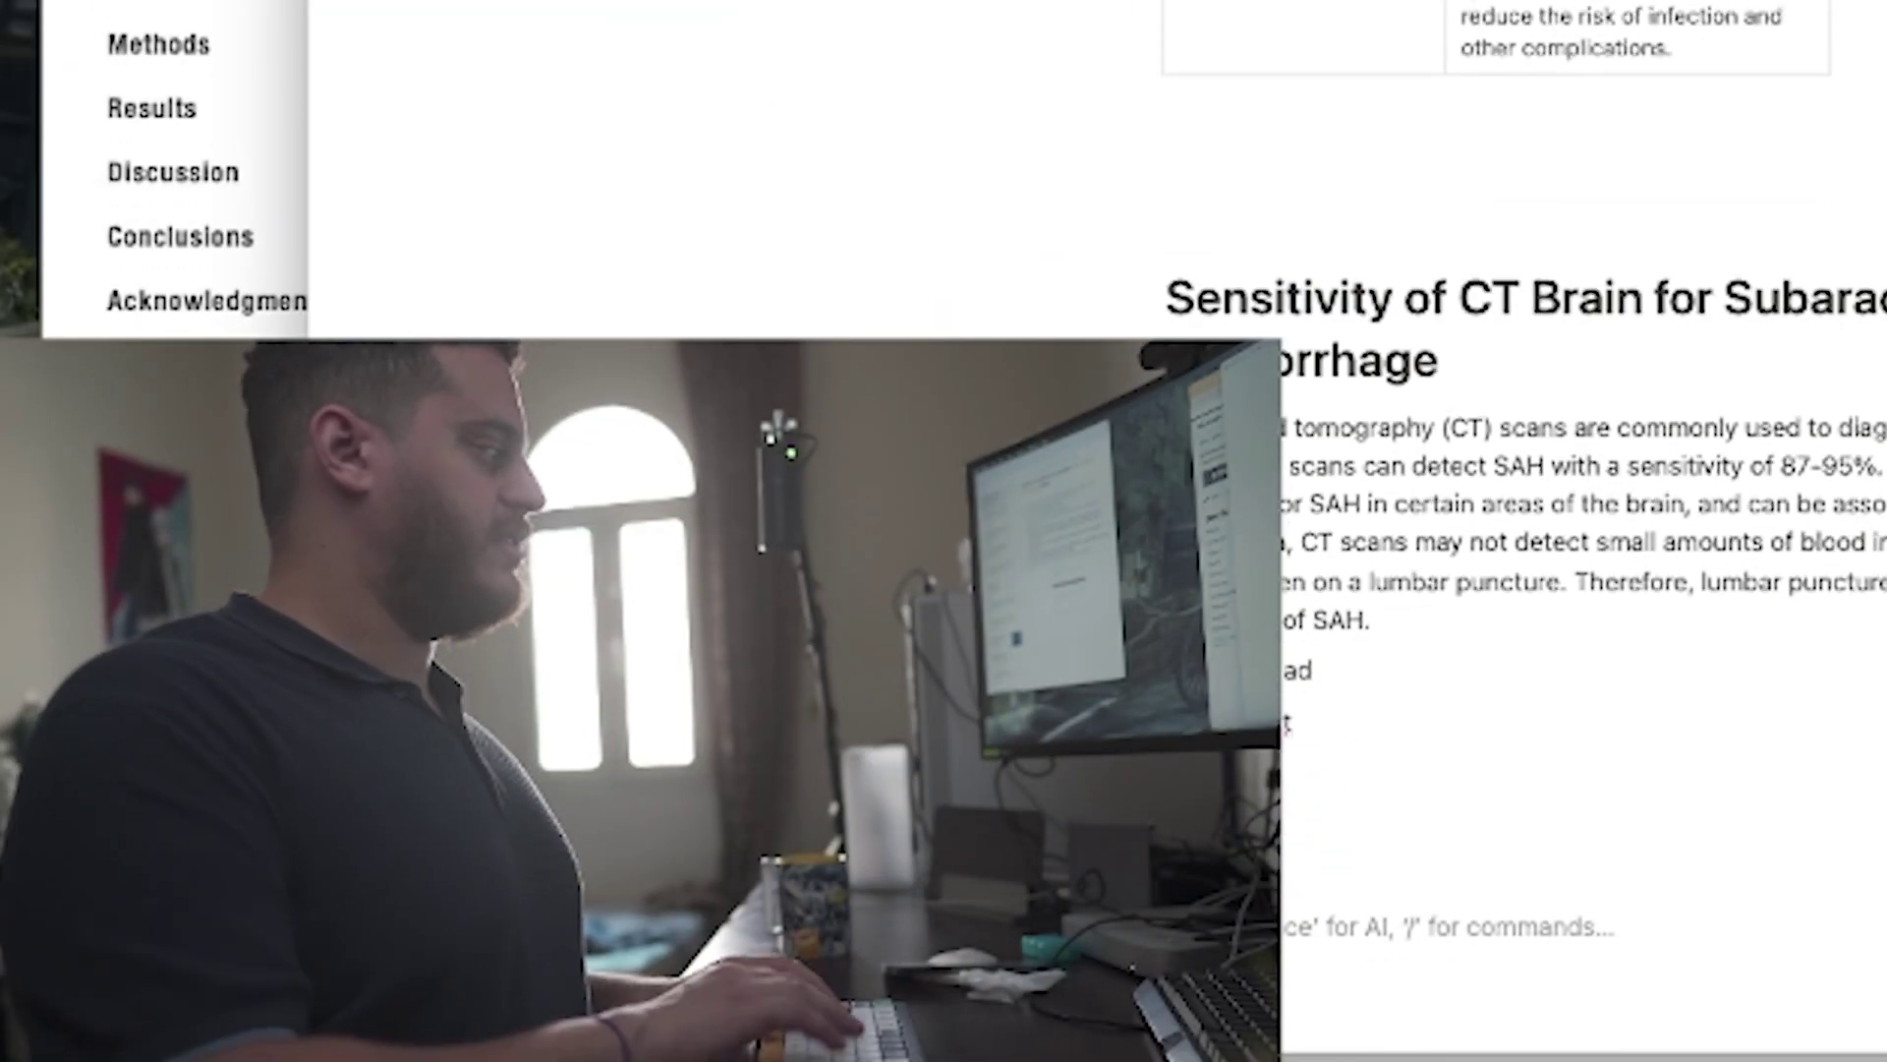
key(space)
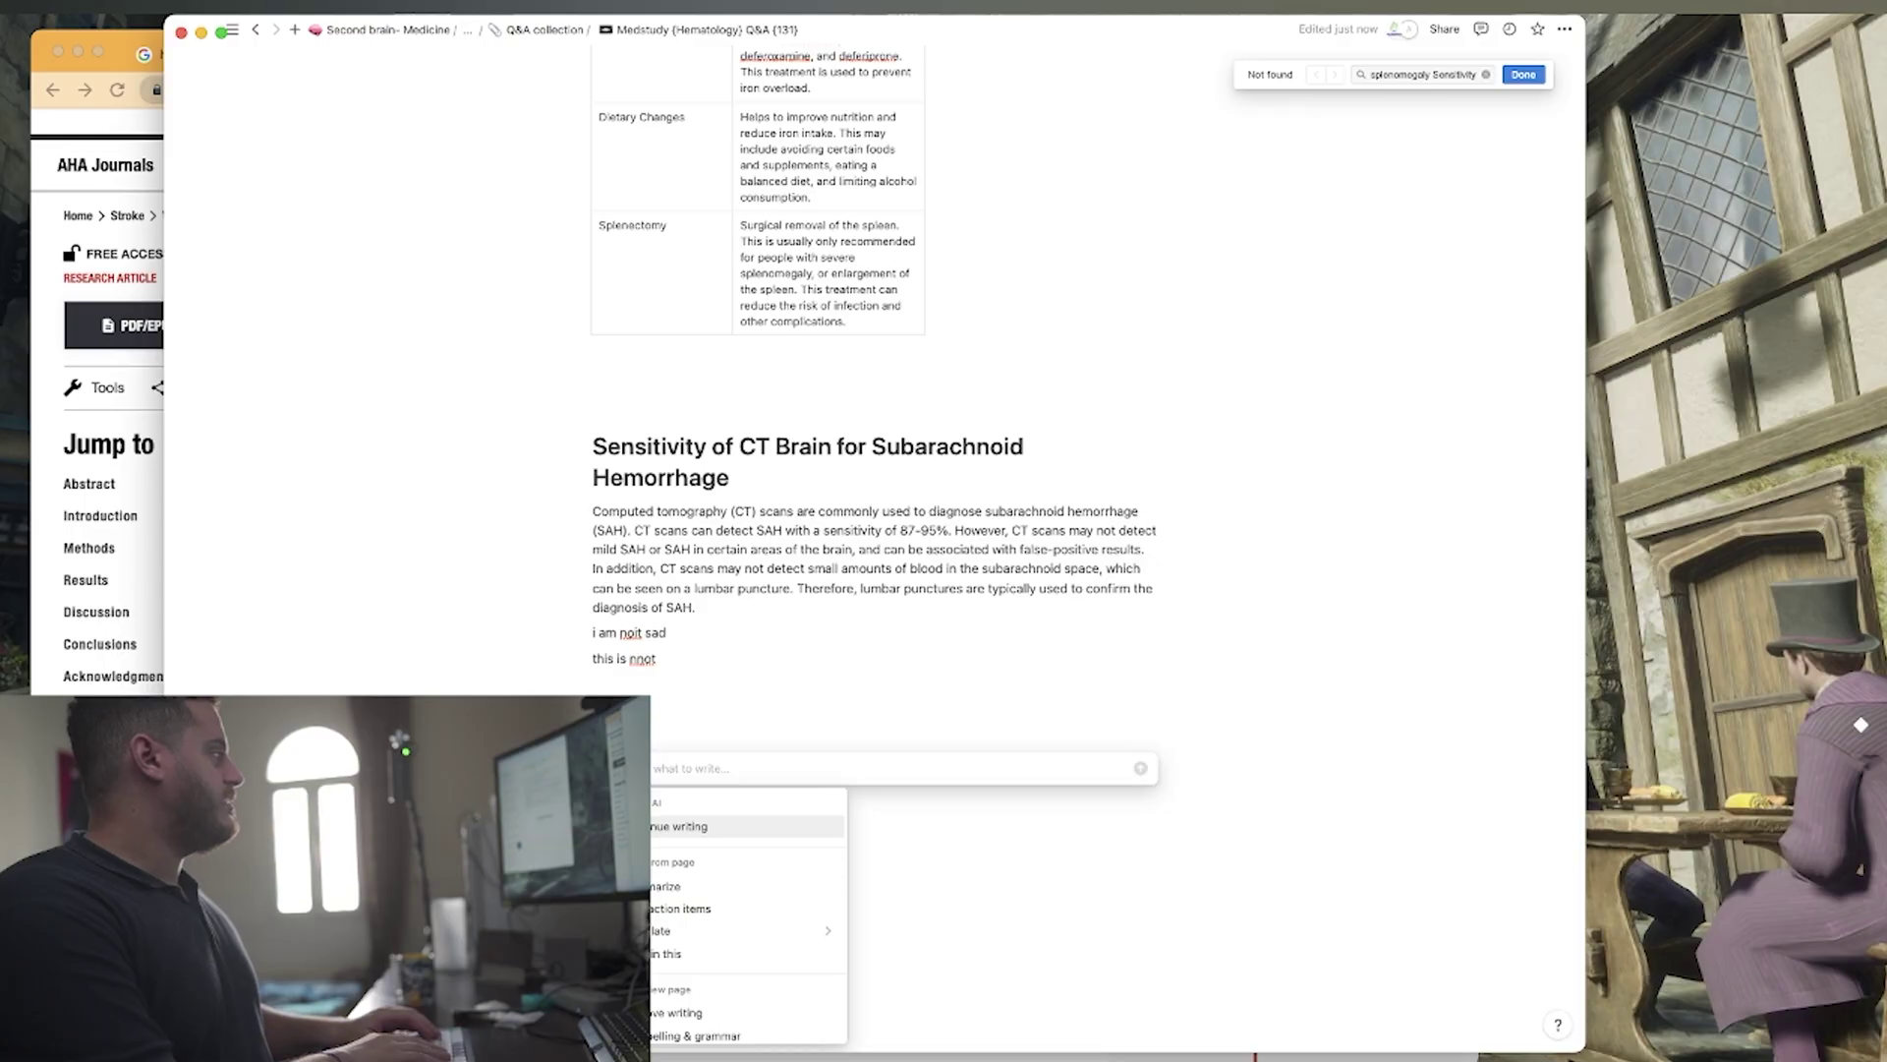
text(s the se)
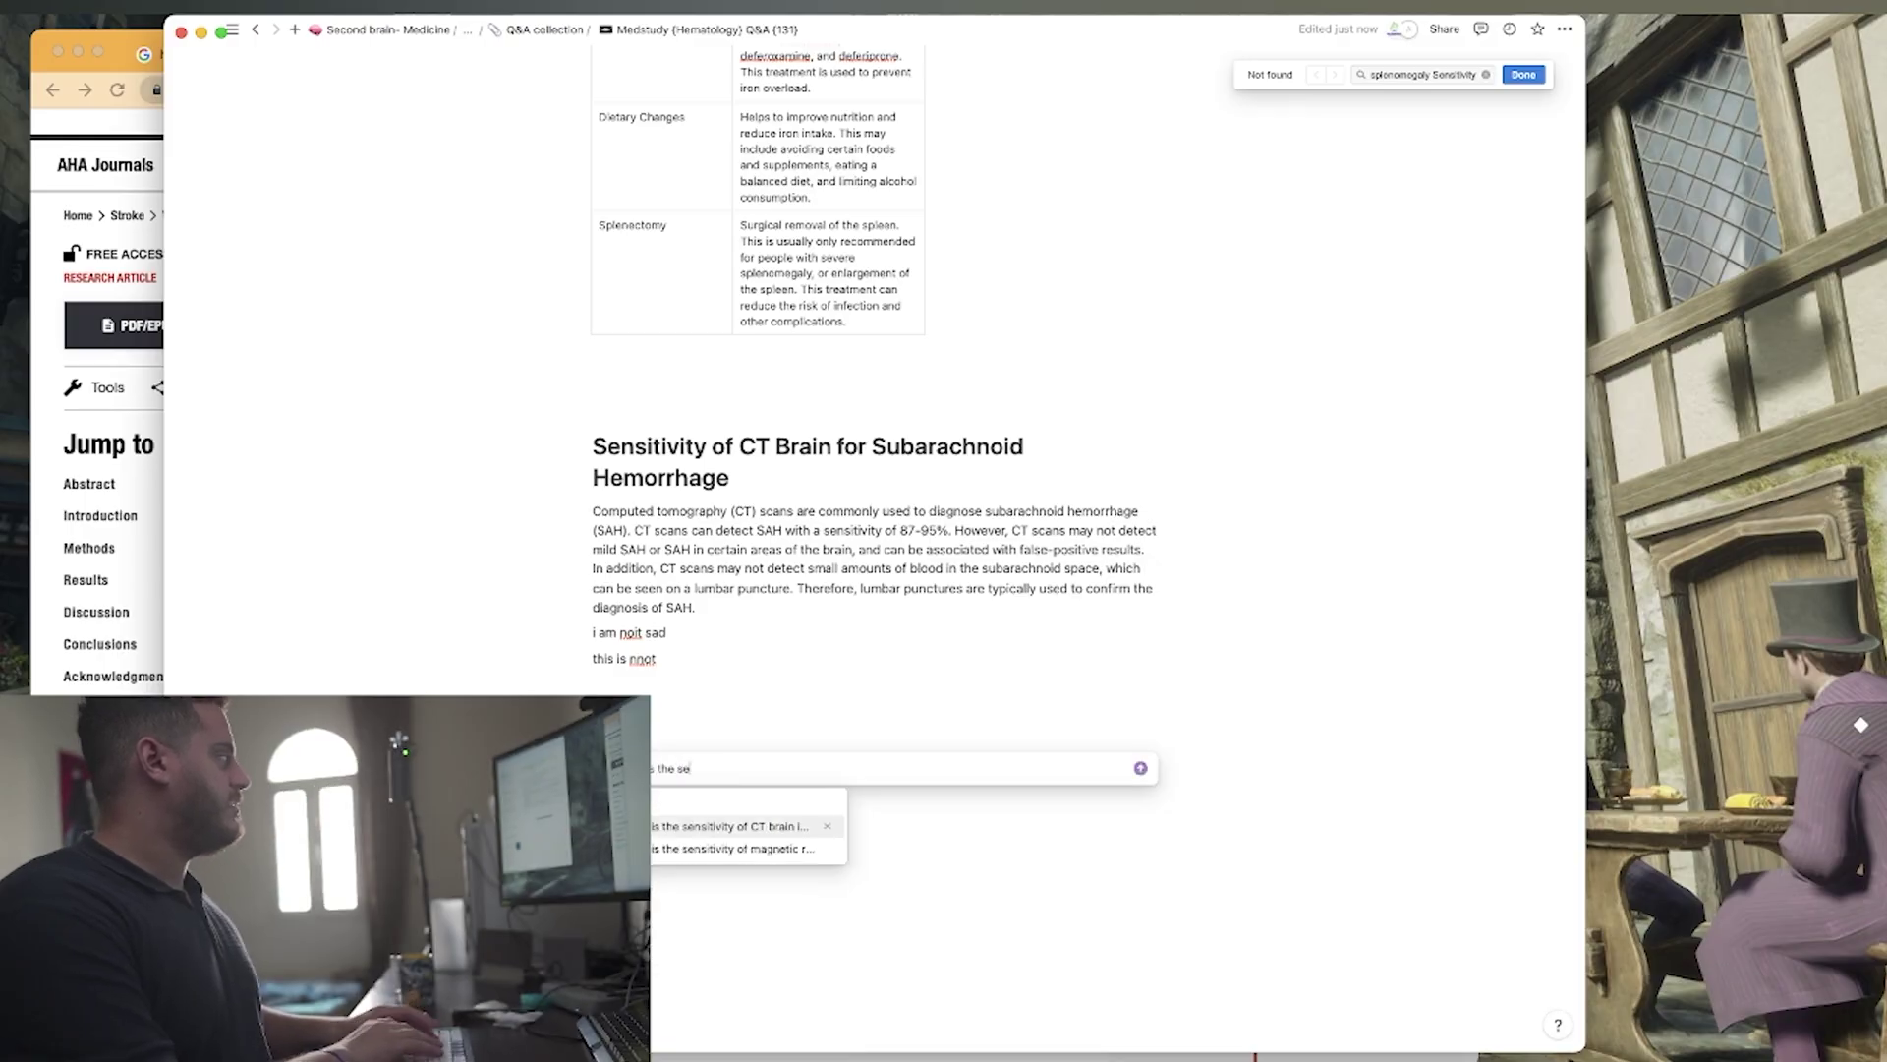
text(nsitivty of MRI in chronic mes)
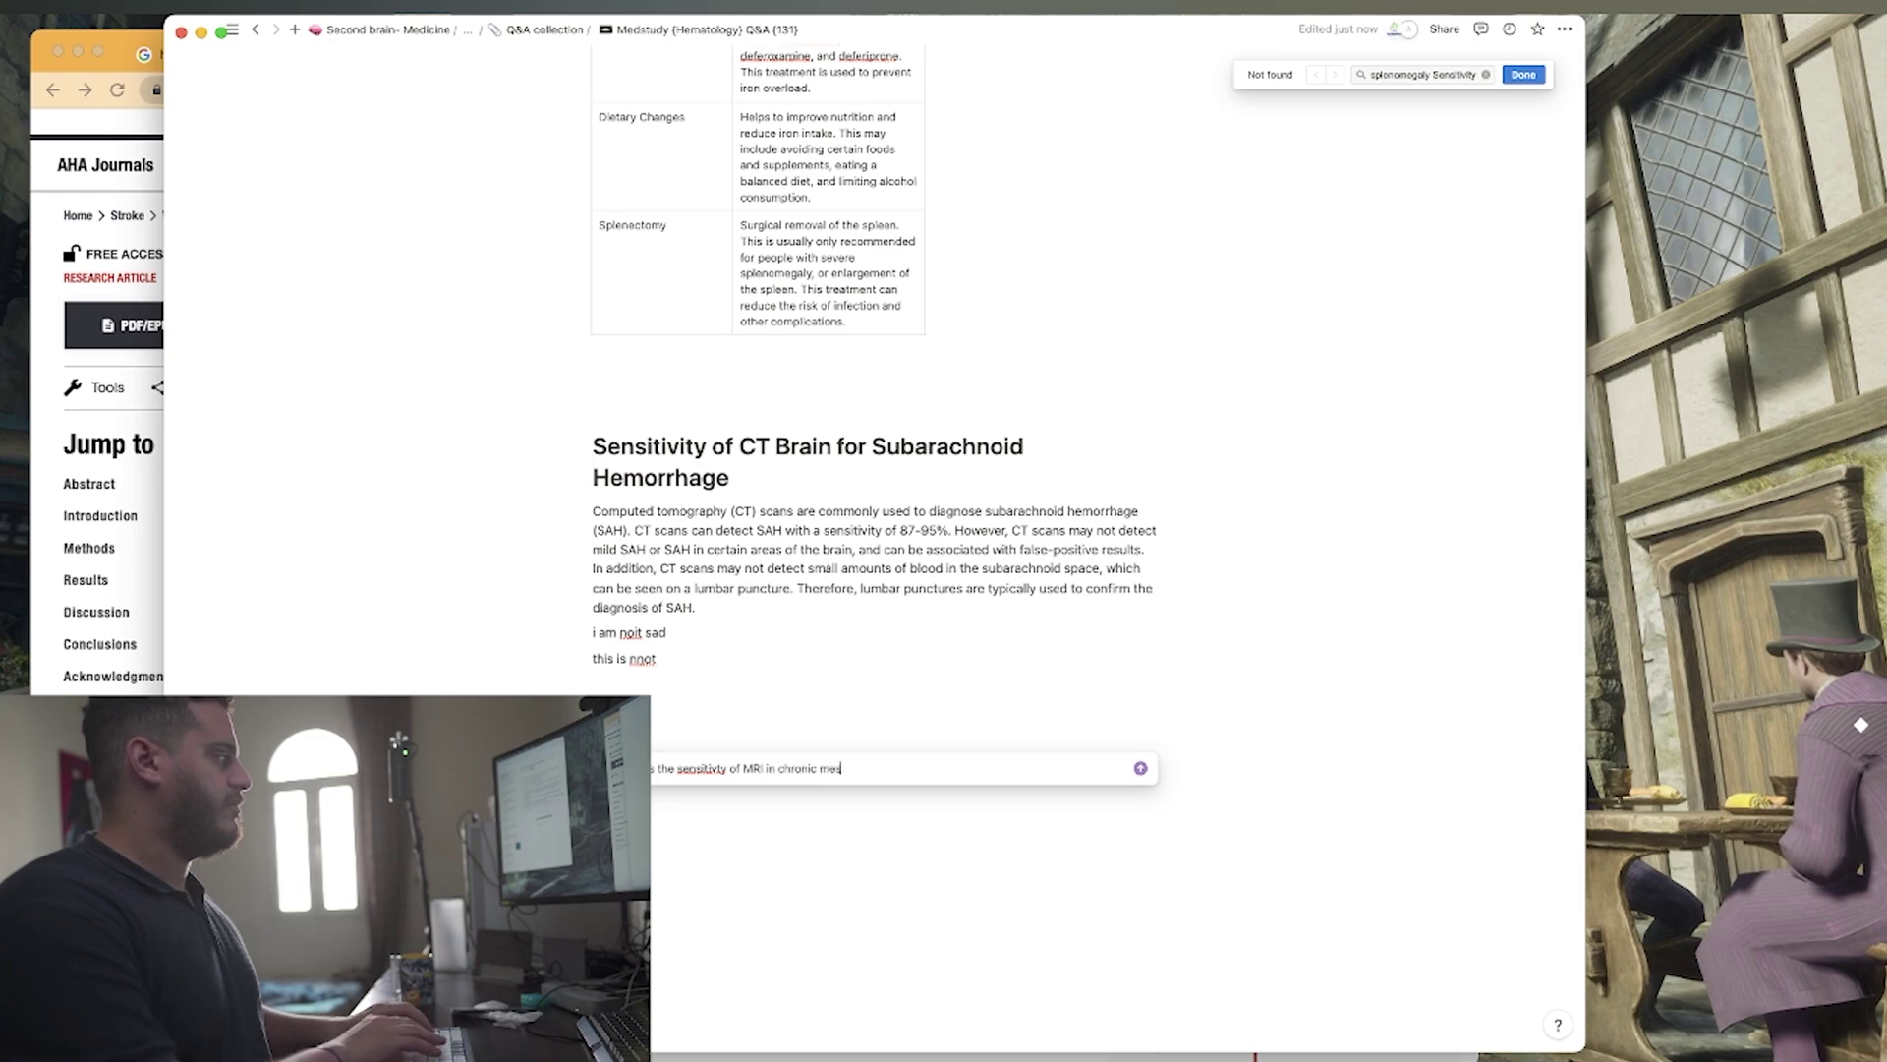
text(enteric)
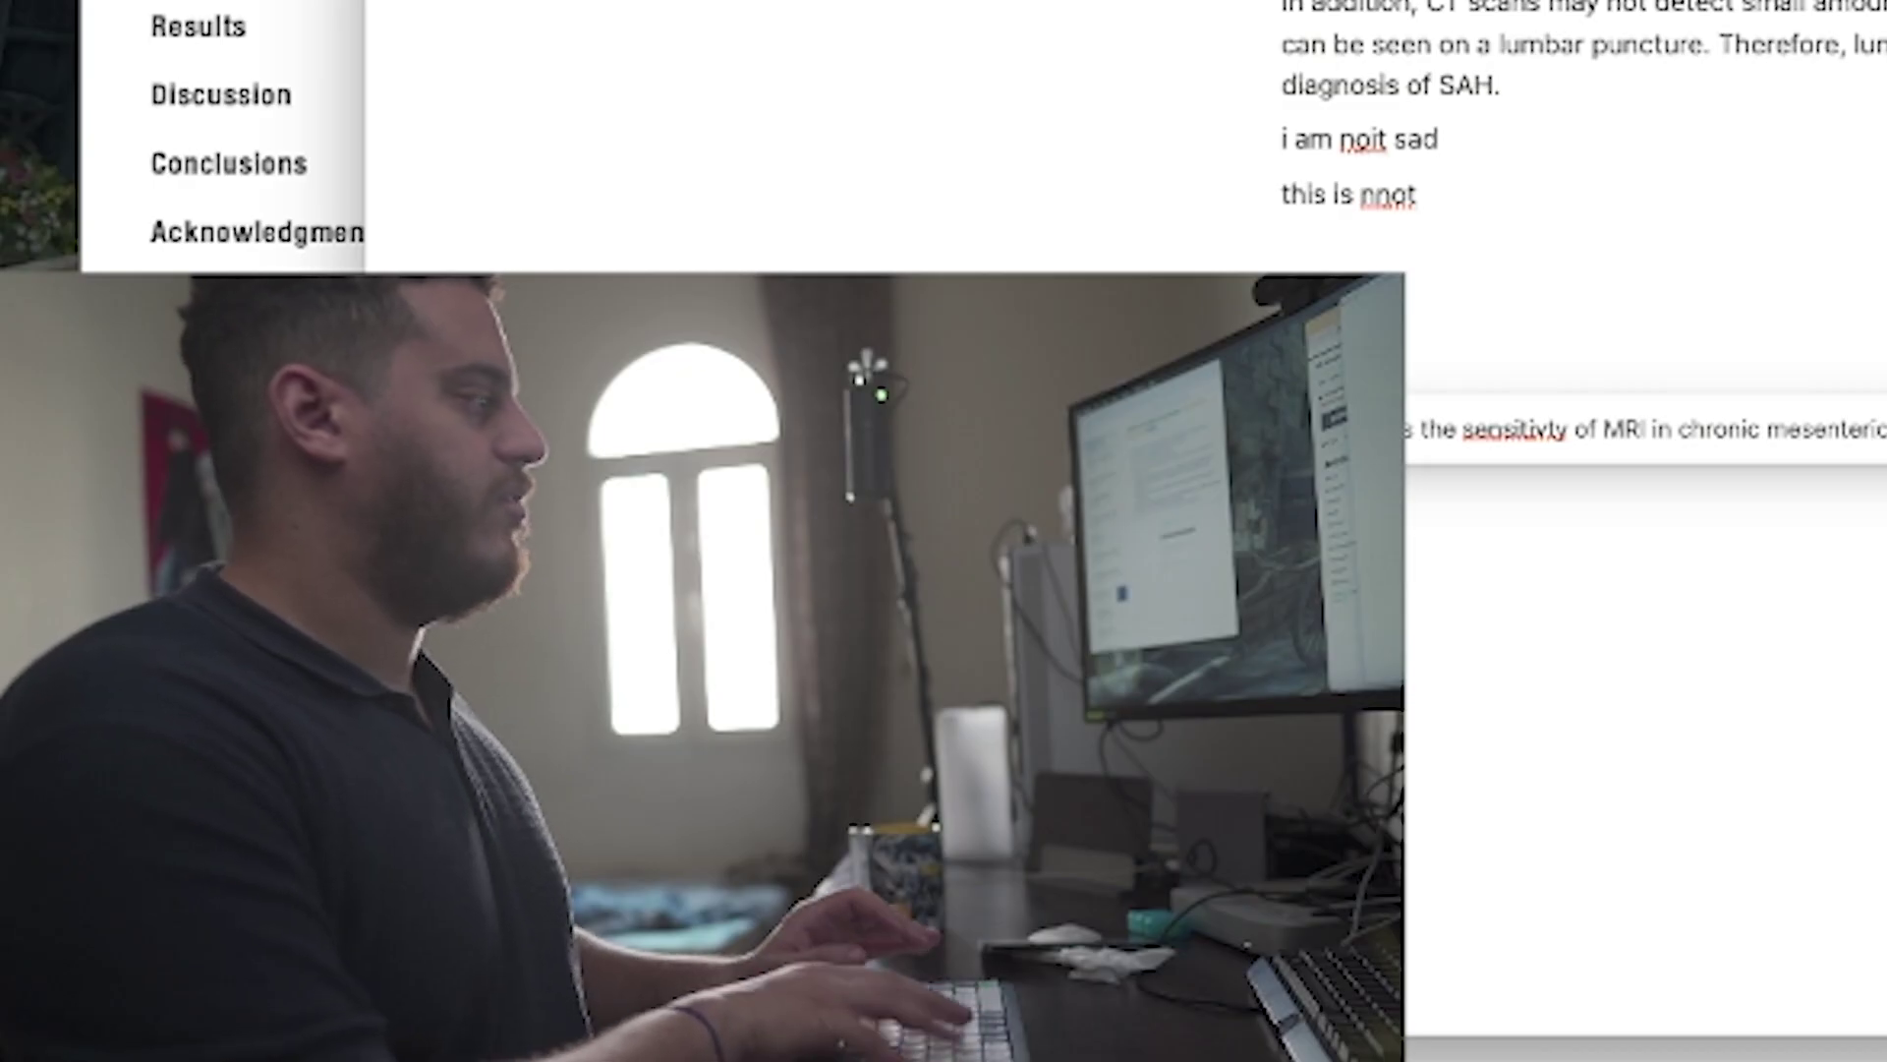
key(Return)
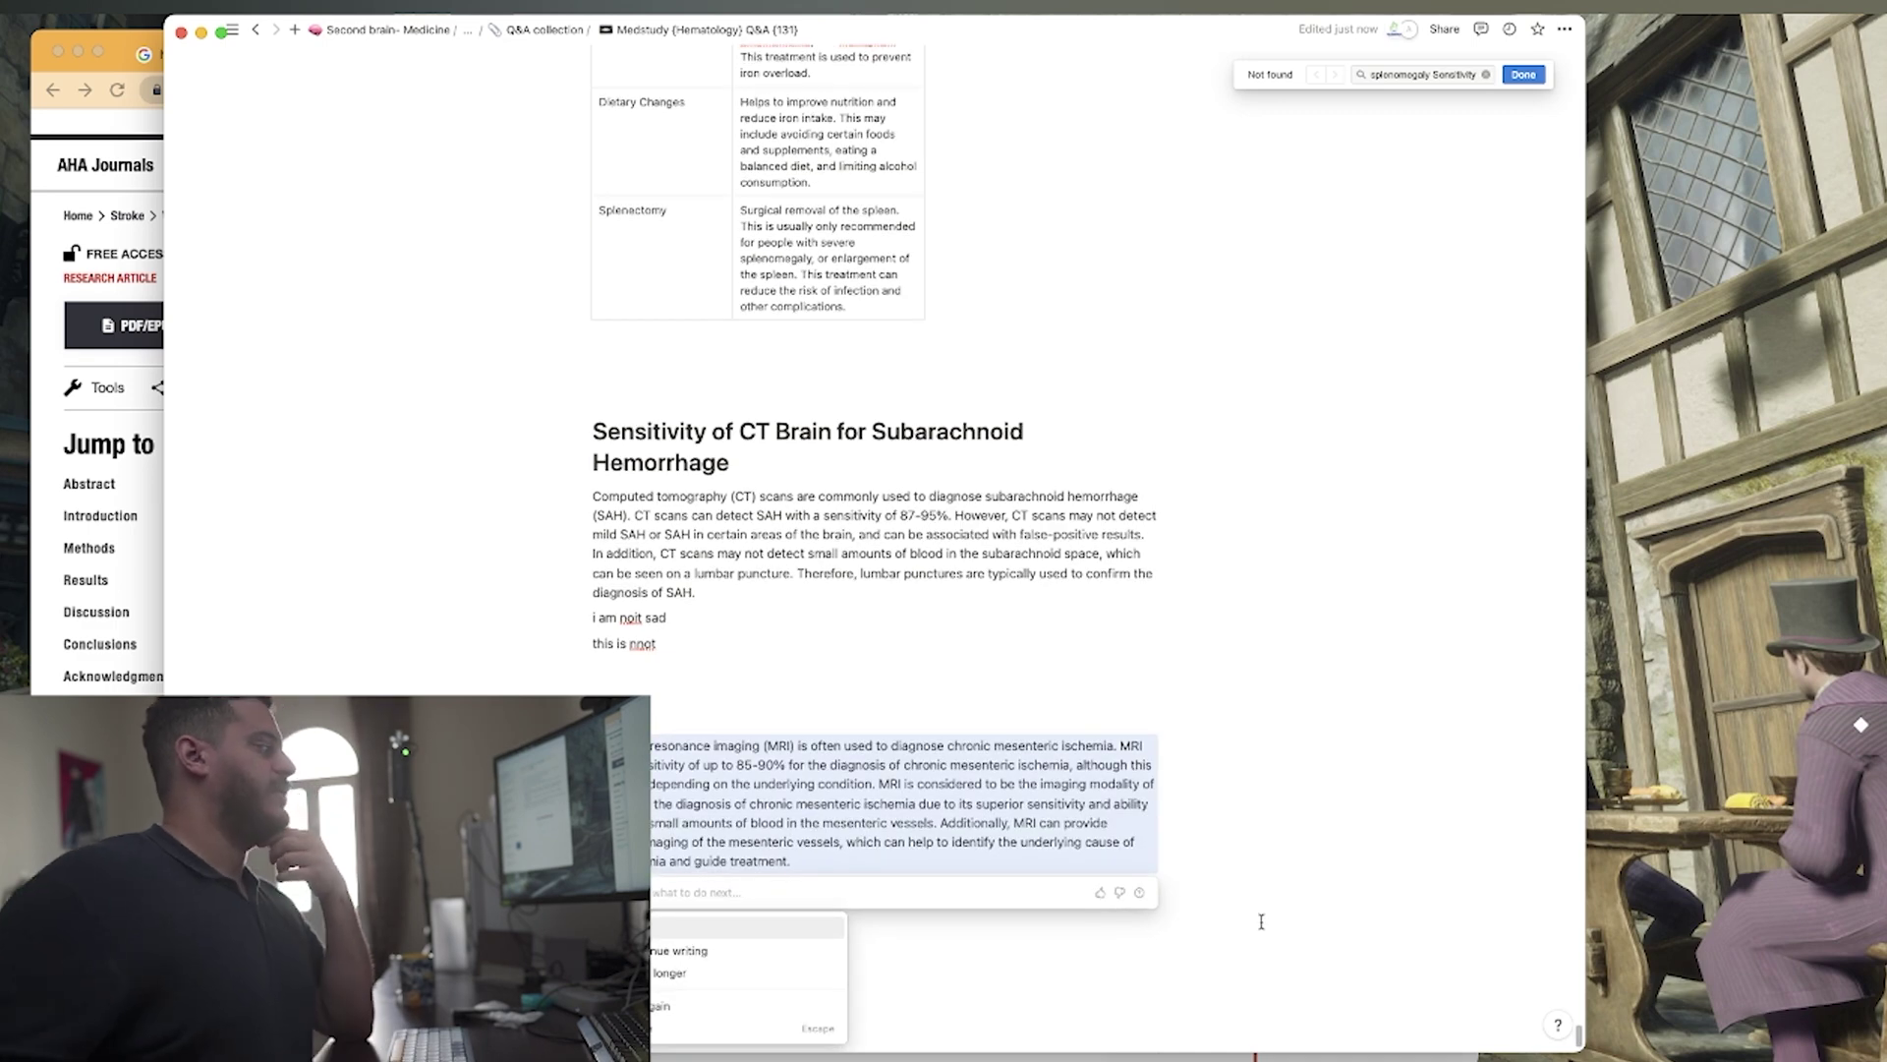
click(1113, 737)
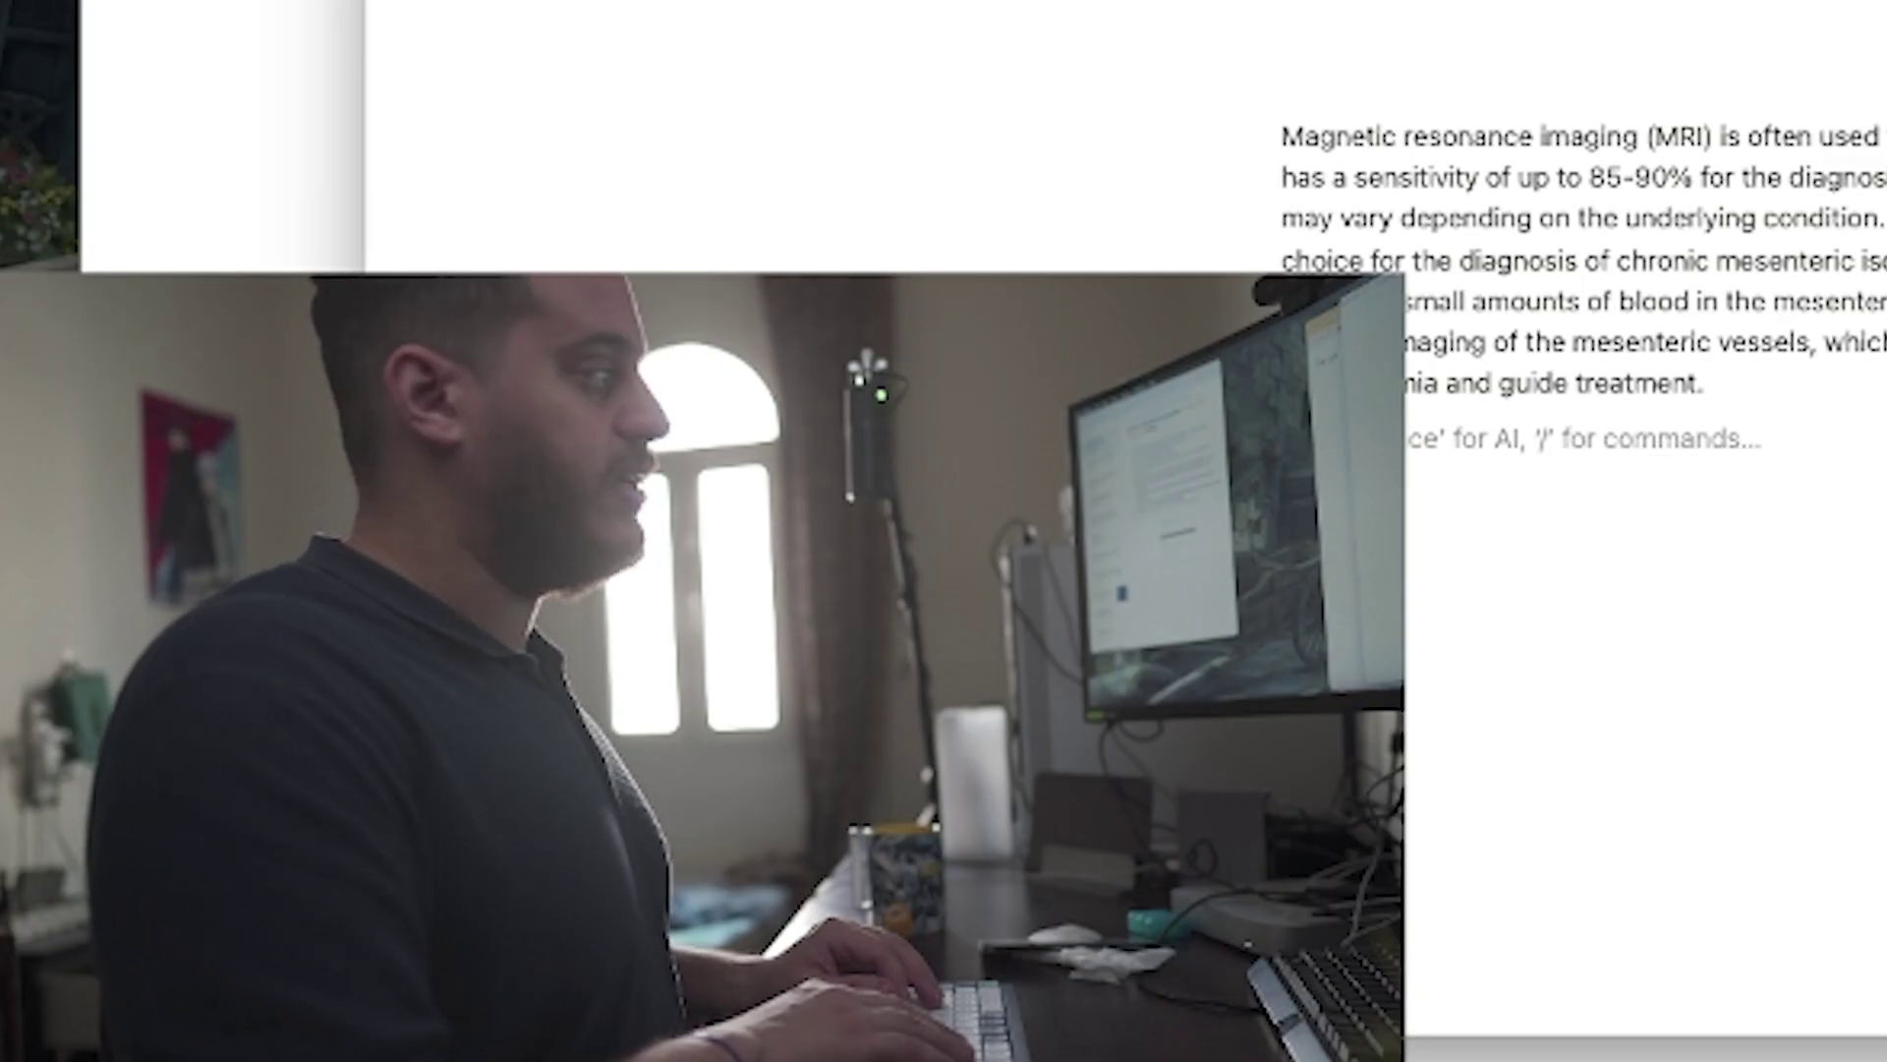
key(Return)
Request an MRI image of chronic mesenteric ischemia from Notion AI, then view help on the broken image.
key(space)
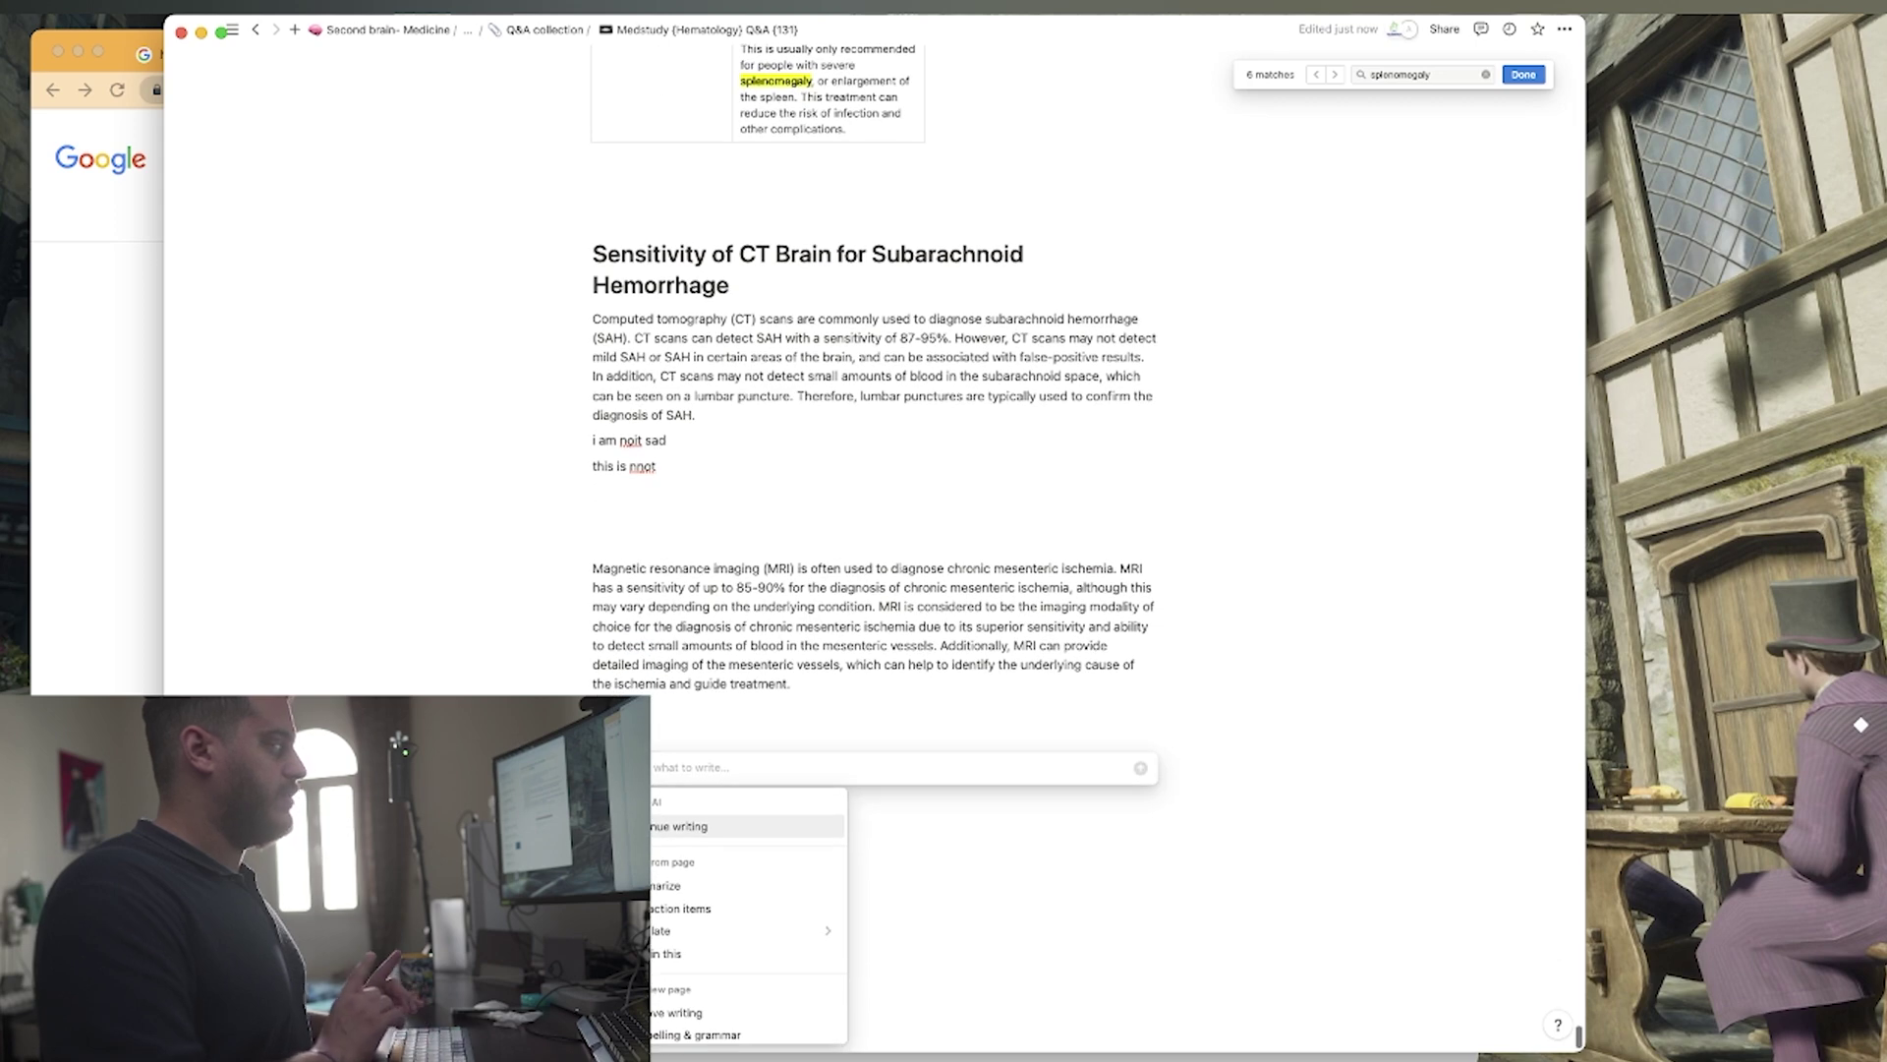
text(show me )
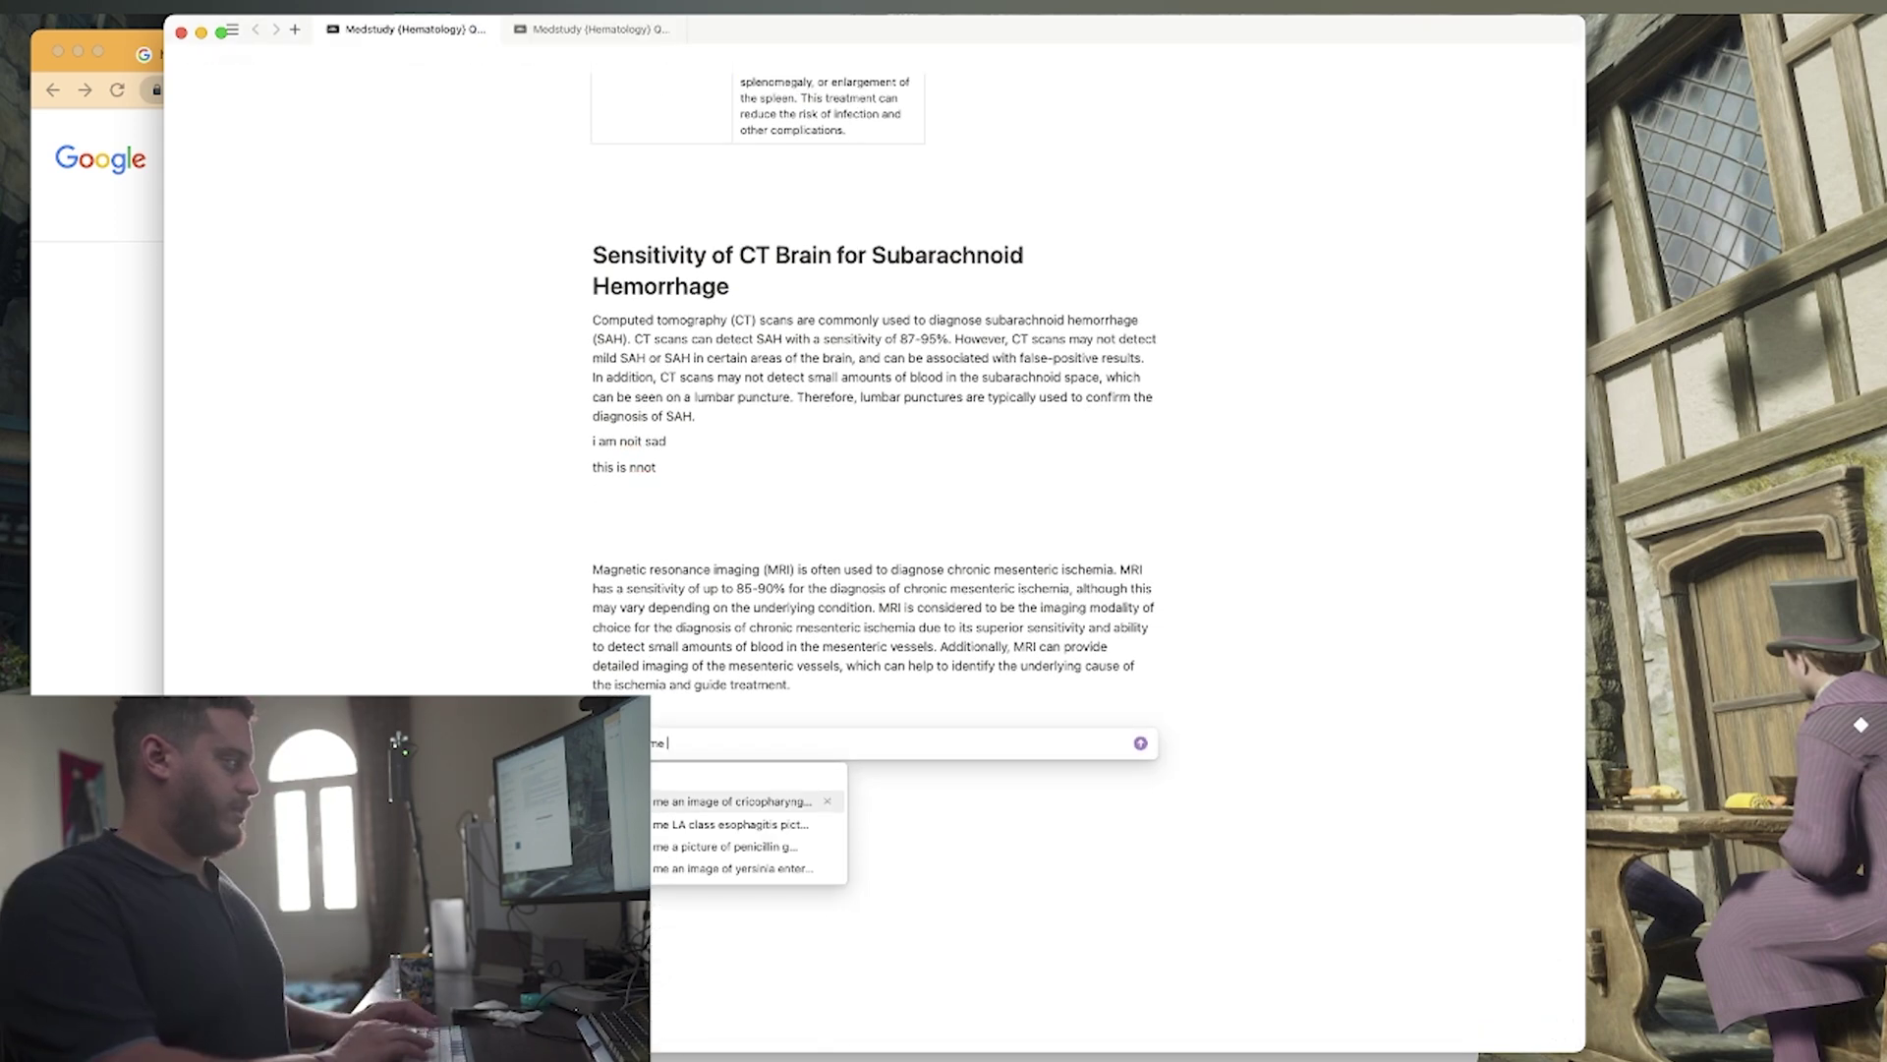
text(an image of MRI of chronic mesent)
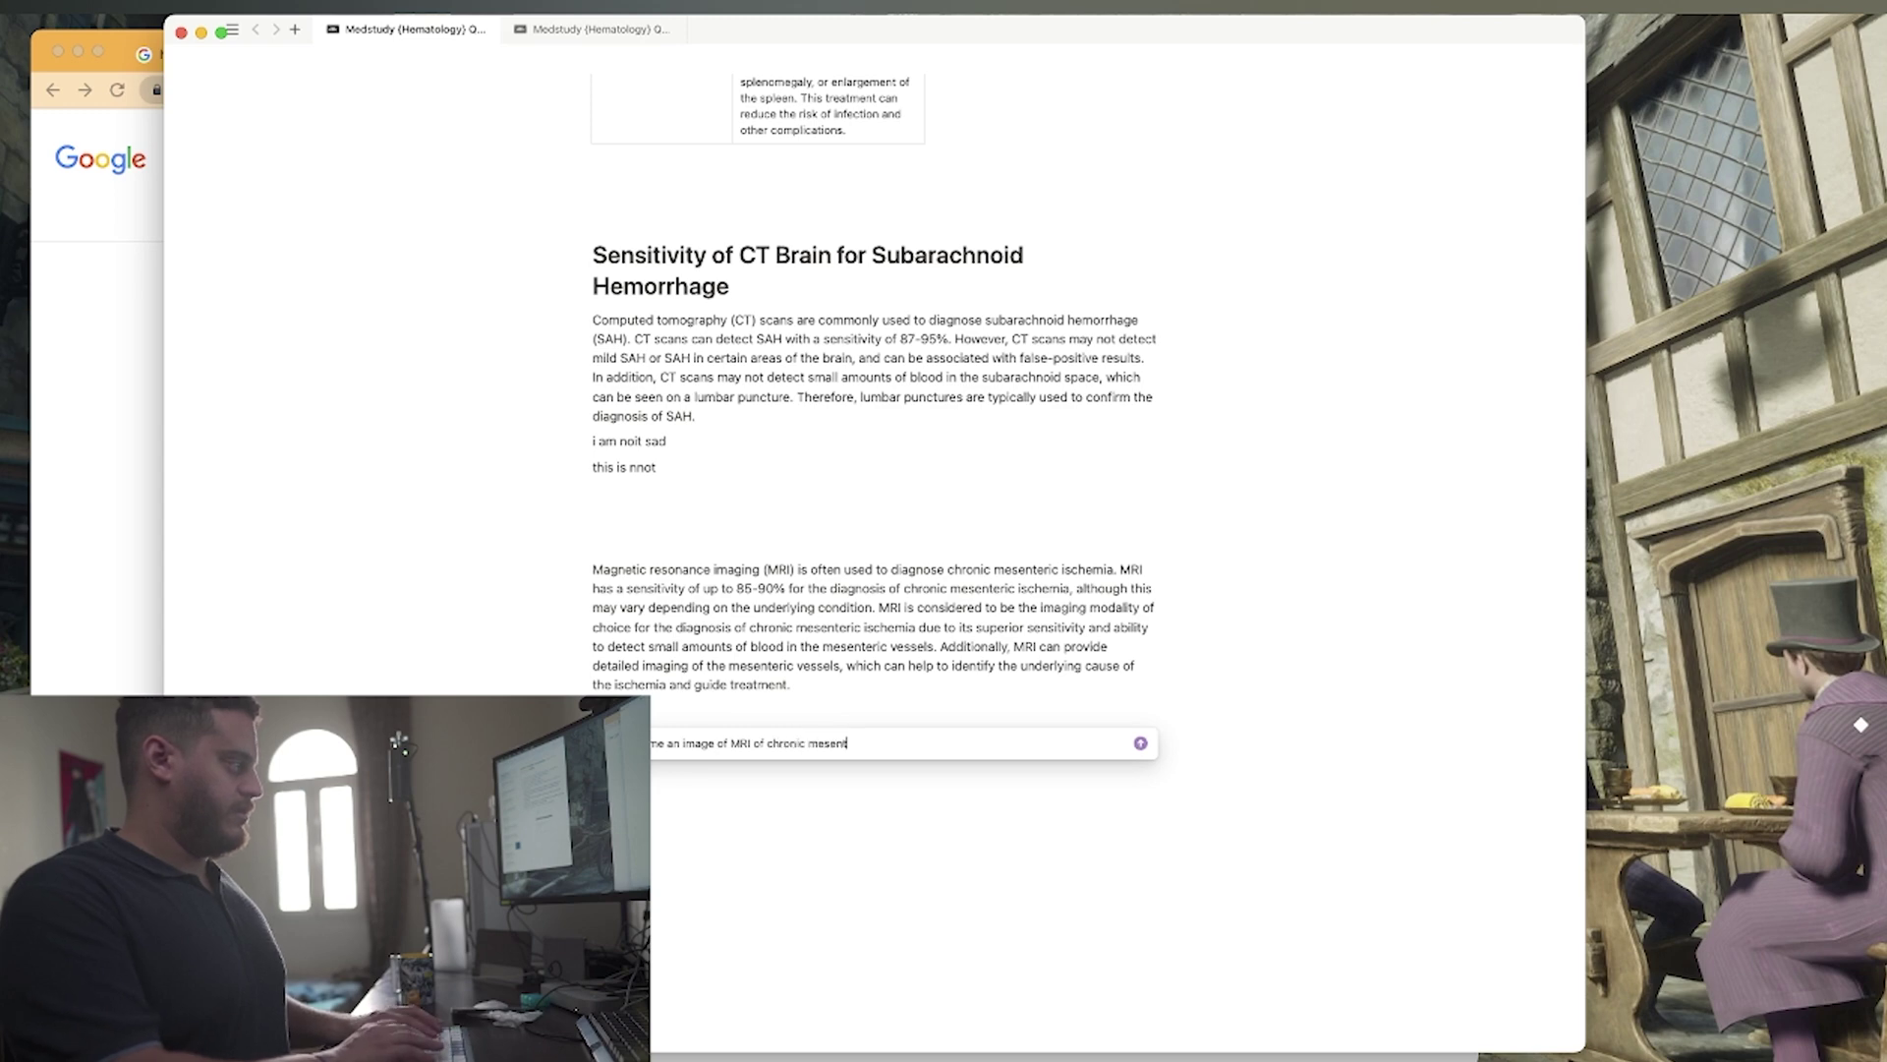
text(eric ischemia)
key(Return)
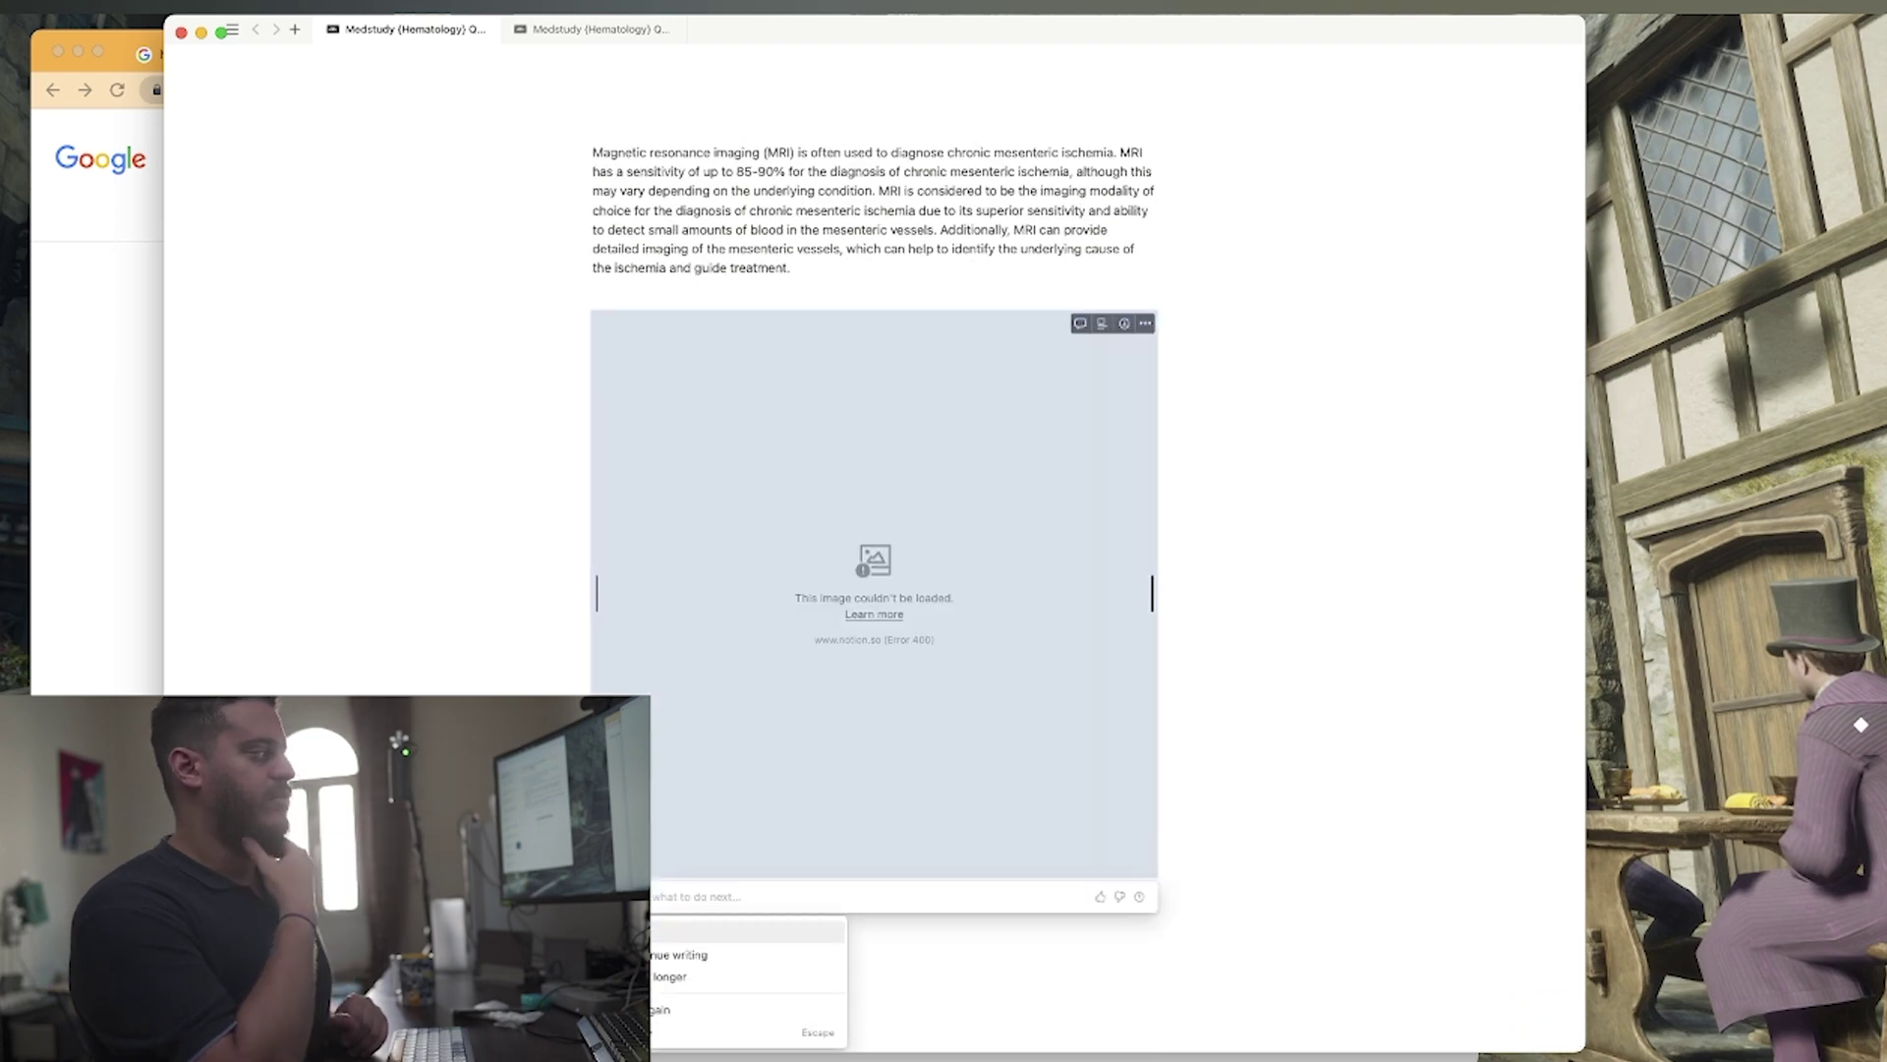
click(874, 612)
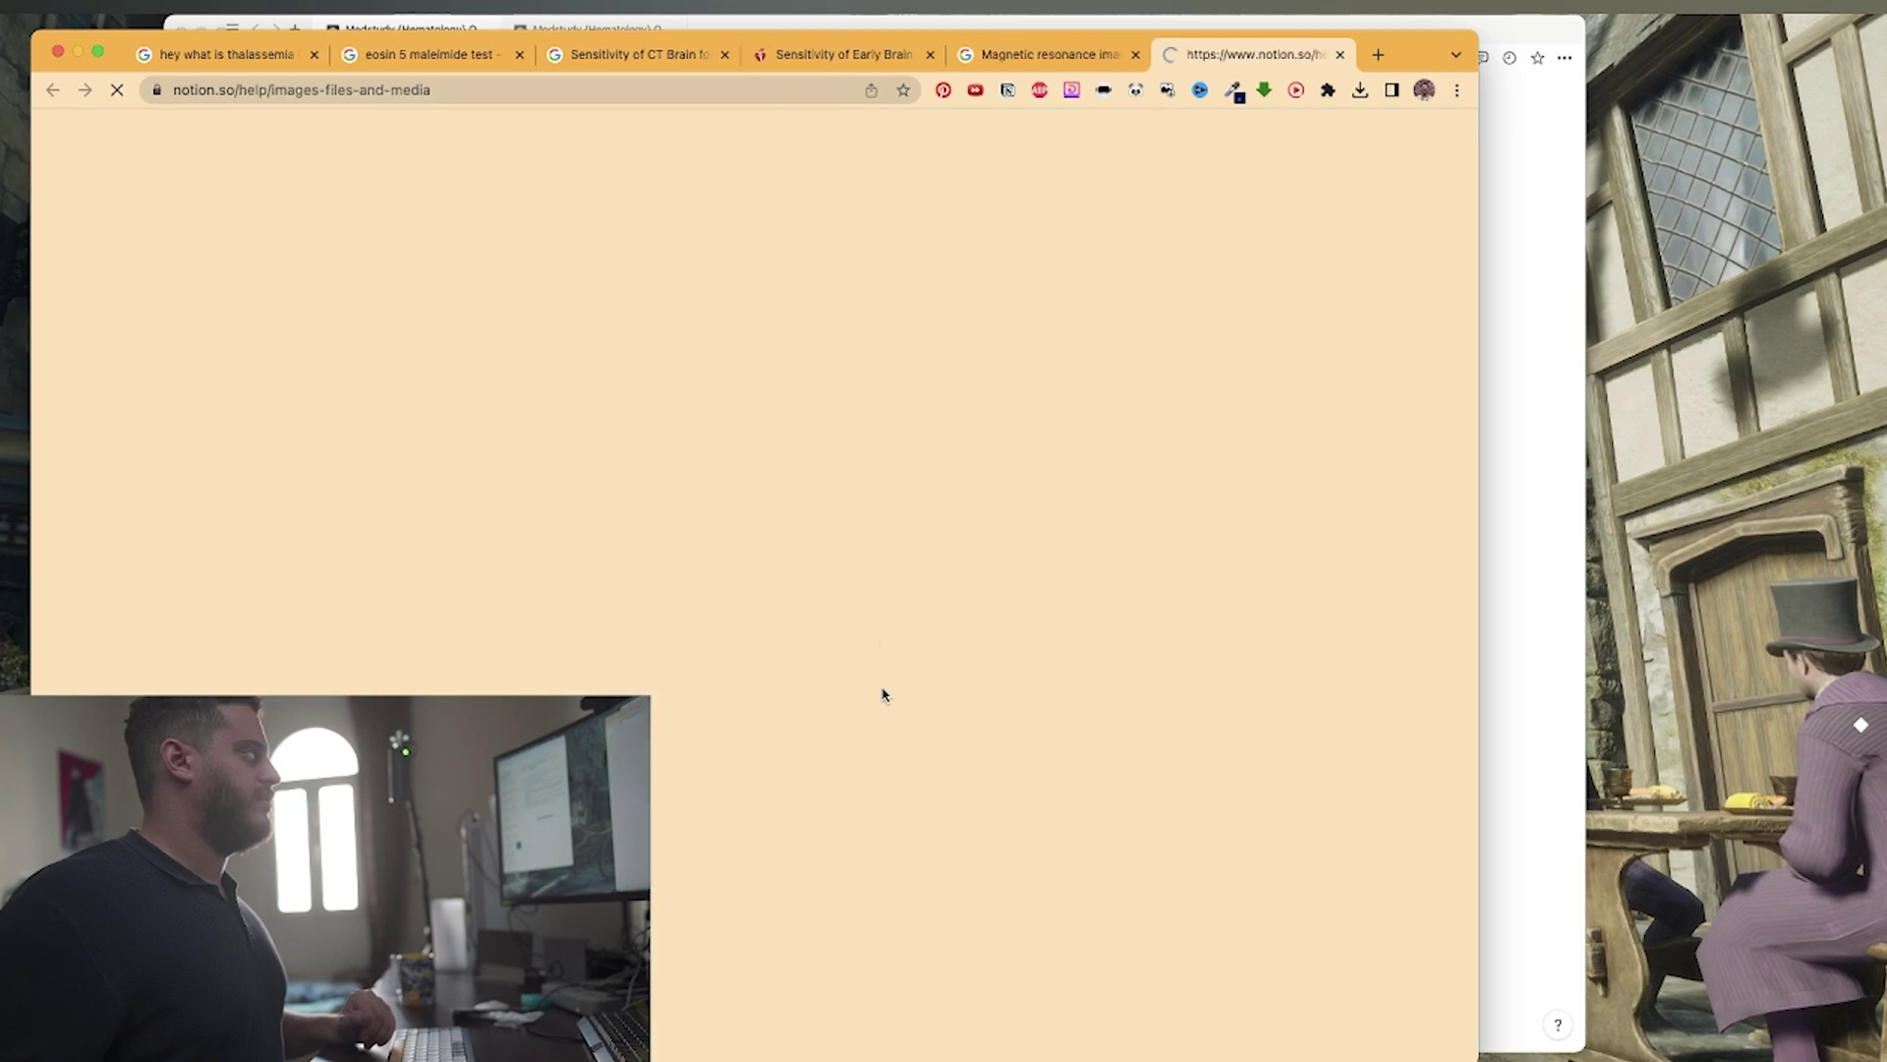
Skim the Help Center article on images, files and media, then return to the study page.
scroll(964, 568, down, 3)
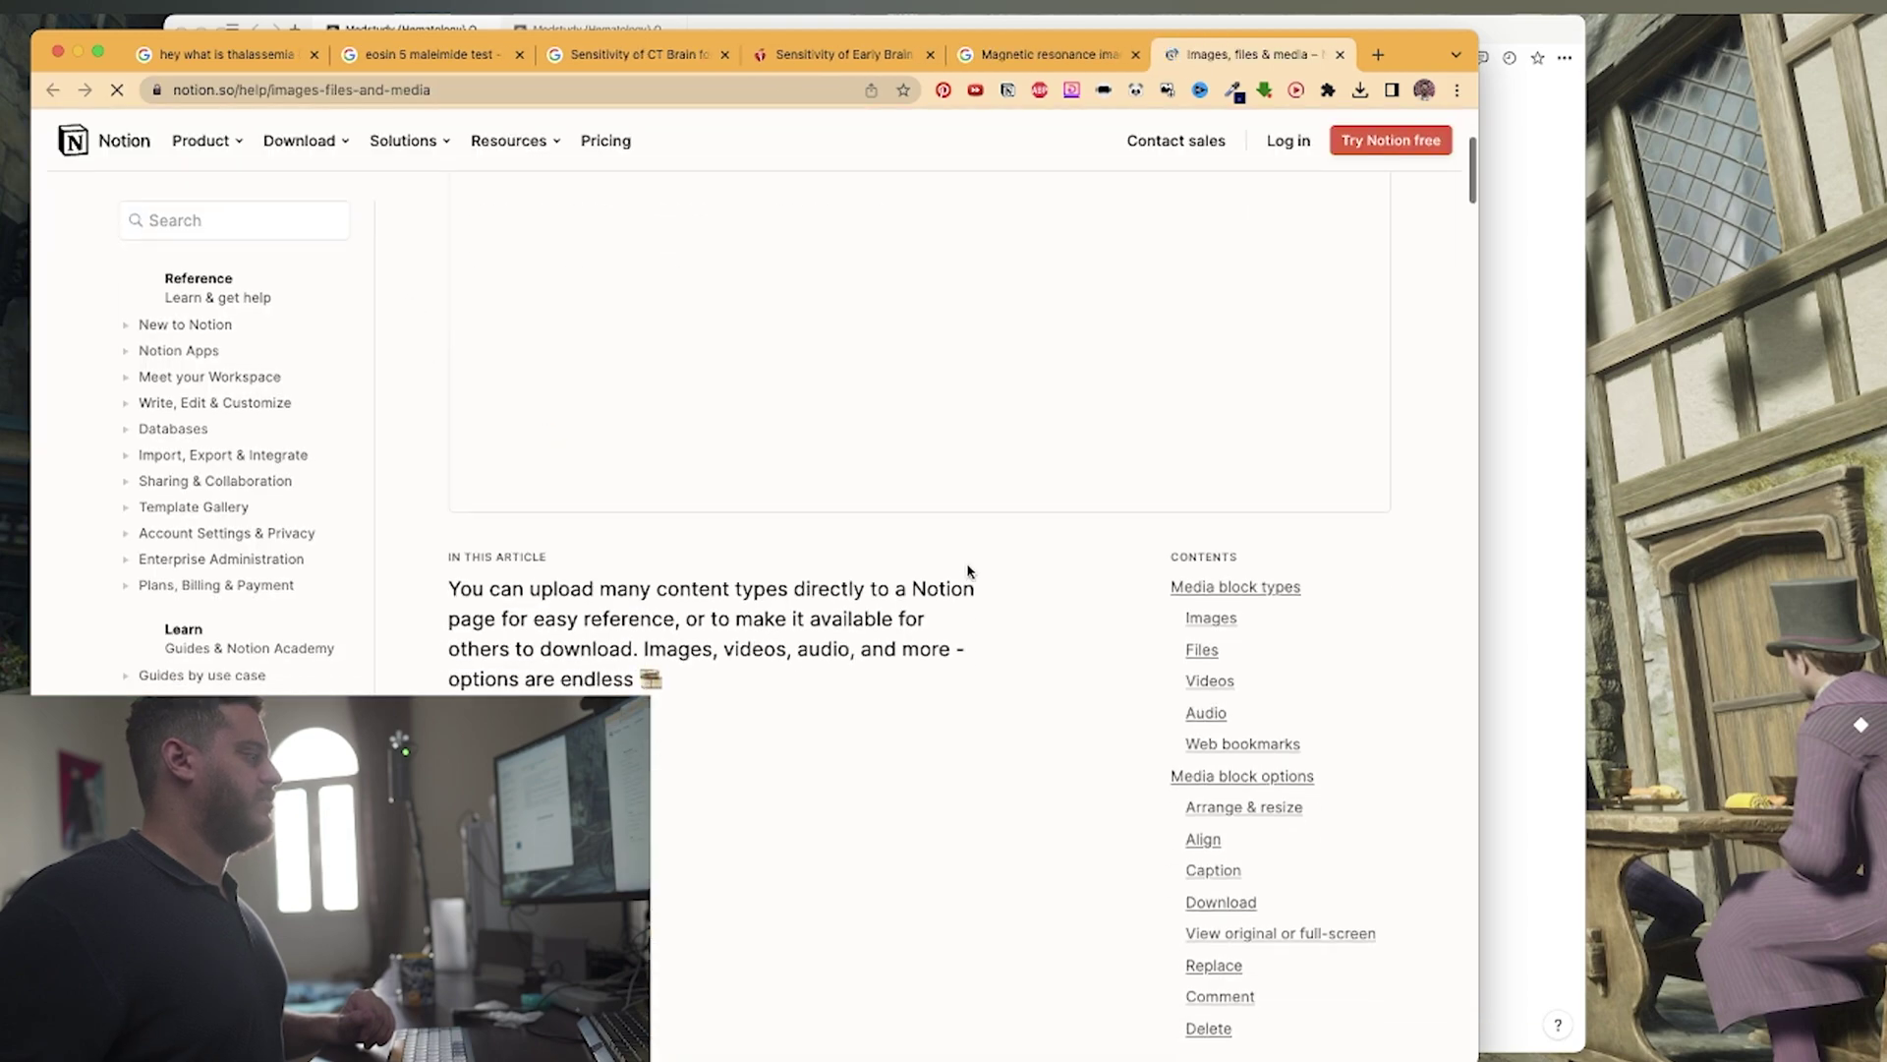
key(super+Tab)
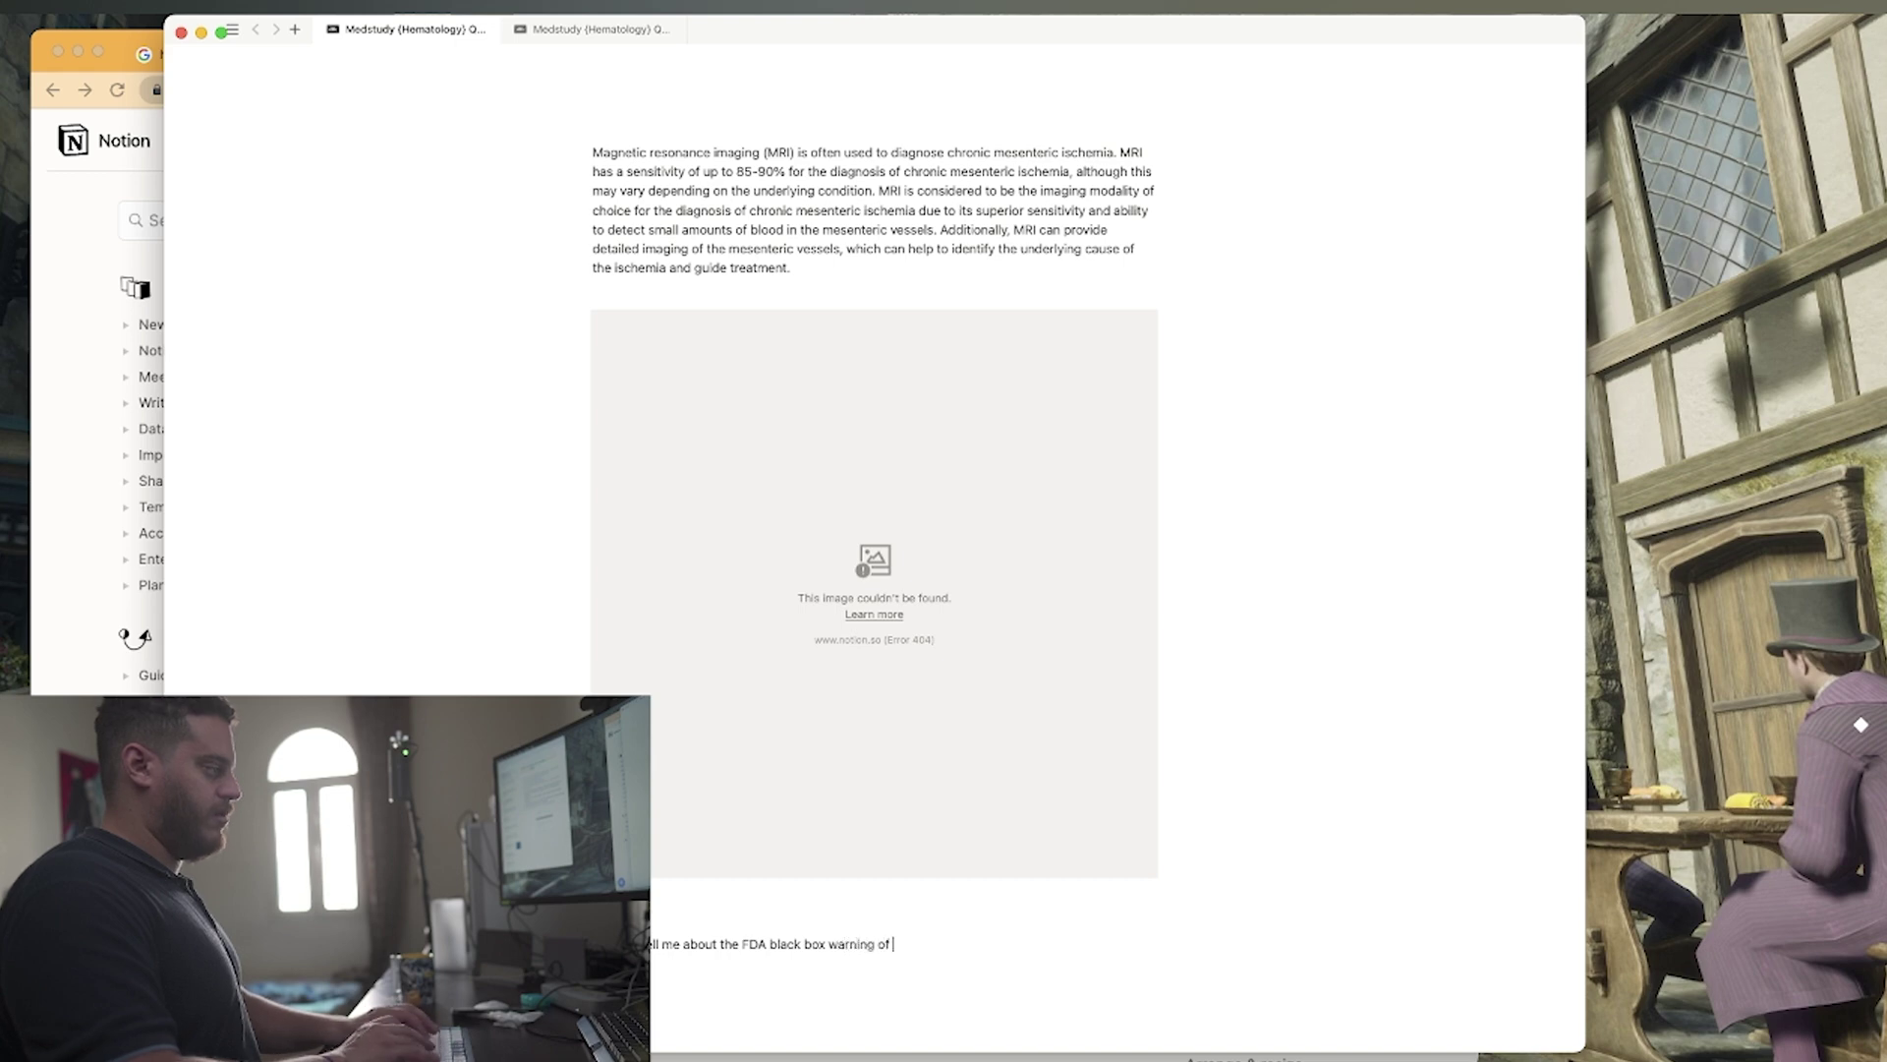
Have Notion AI write the doxycycline FDA black box warning section, then Google the same question.
key(Return)
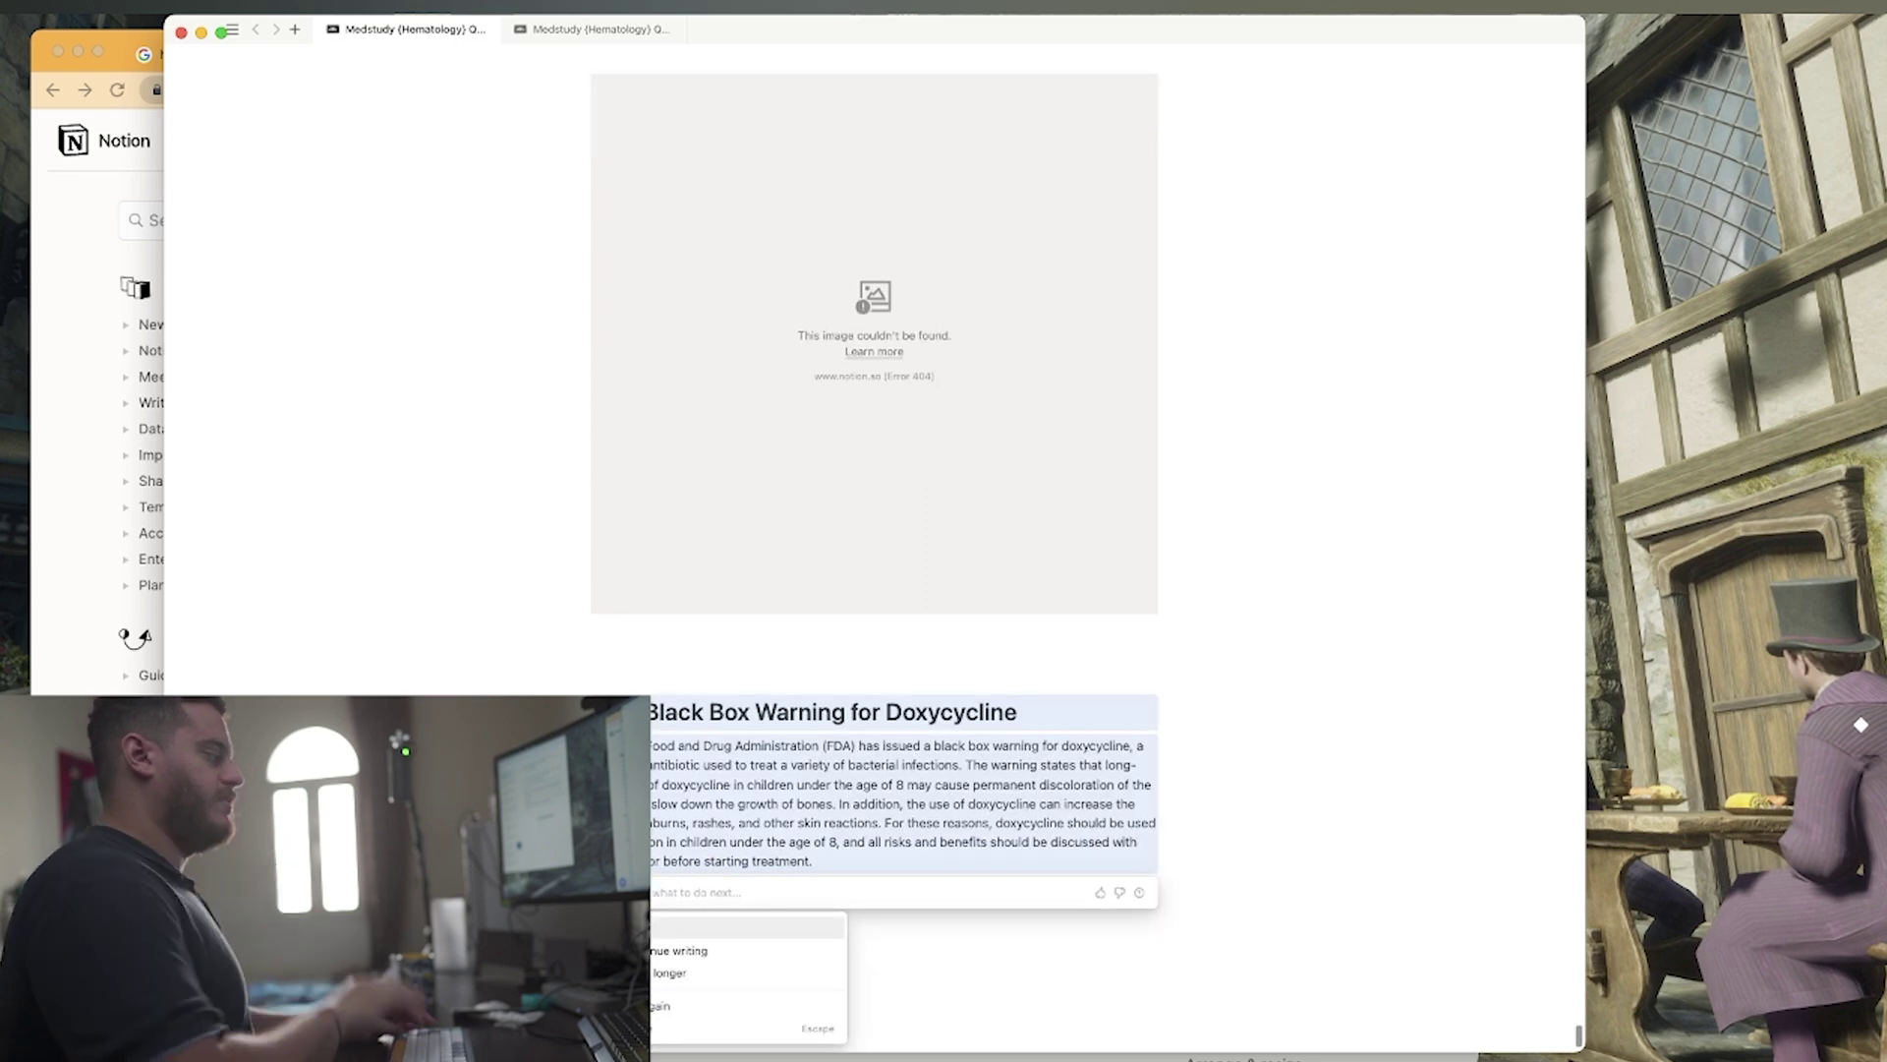
key(alt+space)
text(can you tell me about the FDA black box warning of doxycycline)
key(Return)
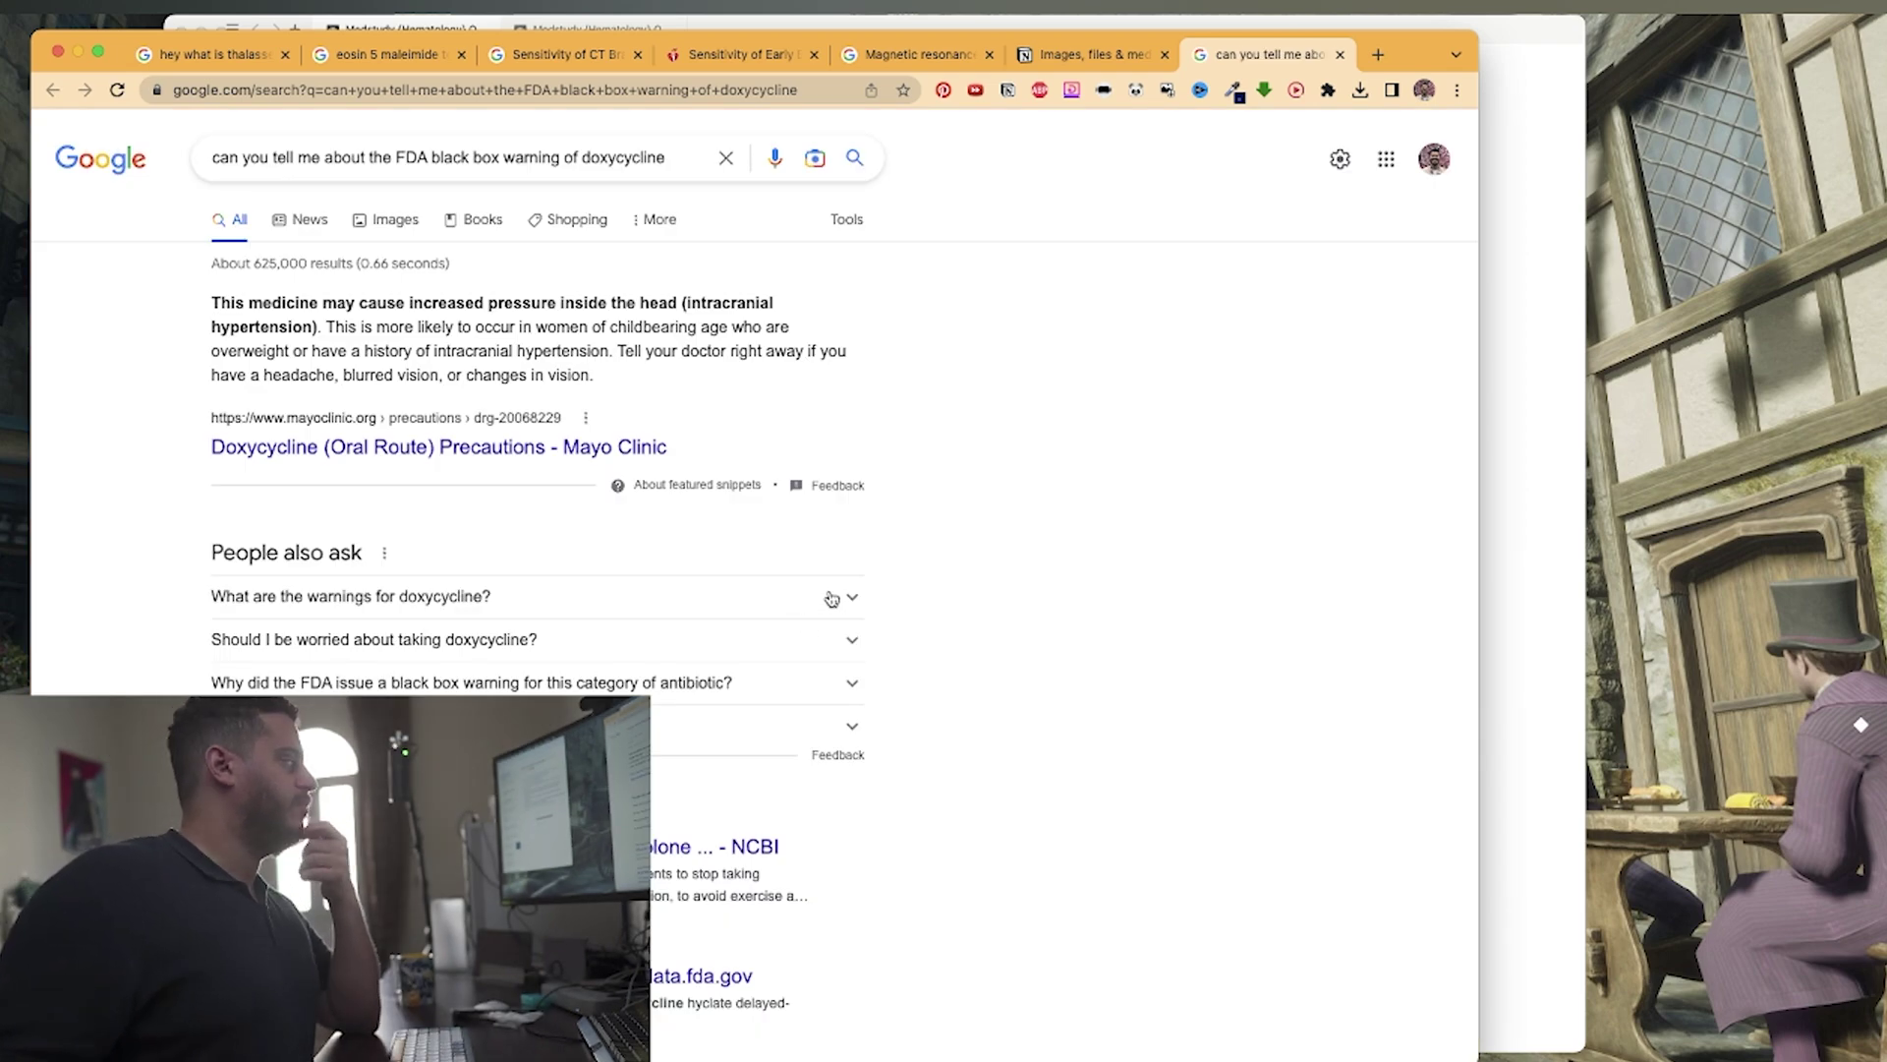
Look through the Google results on doxycycline's black box warning, including the FDA DOXTERIC label.
scroll(607, 619, down, 2)
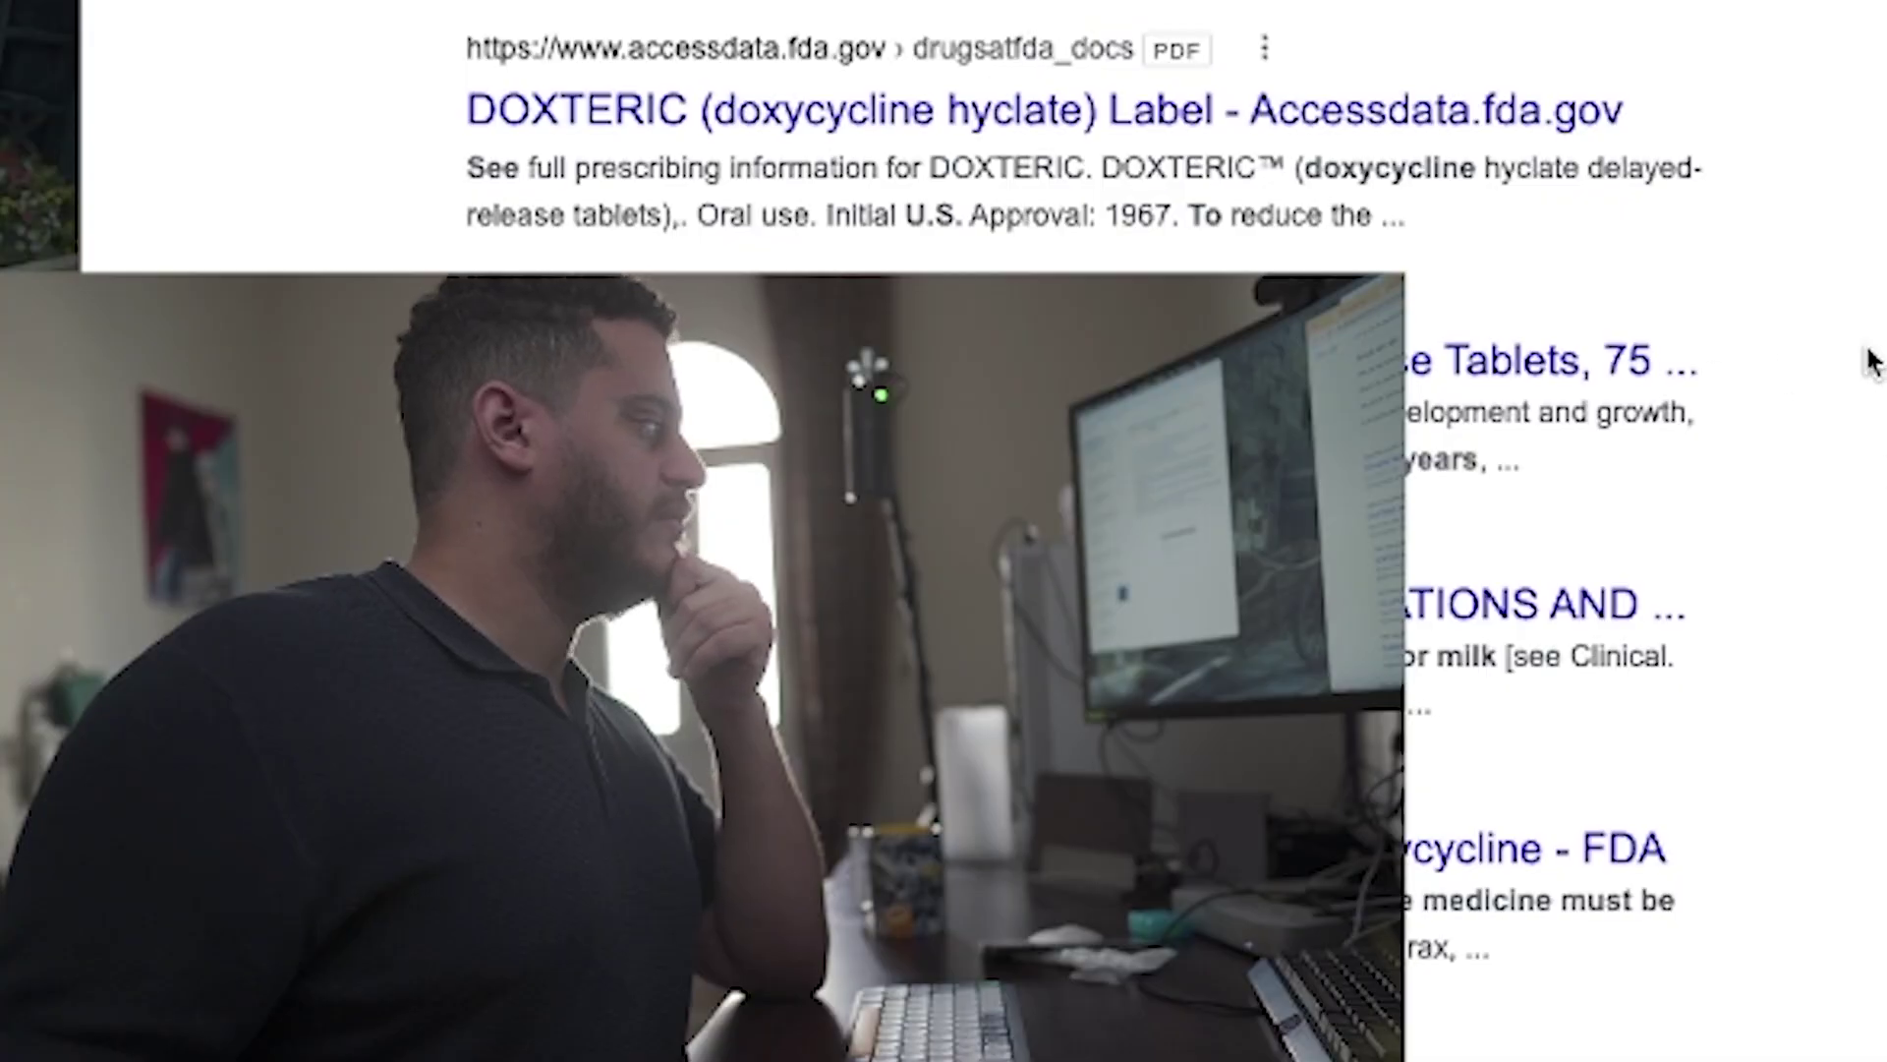
scroll(864, 993, up, 2)
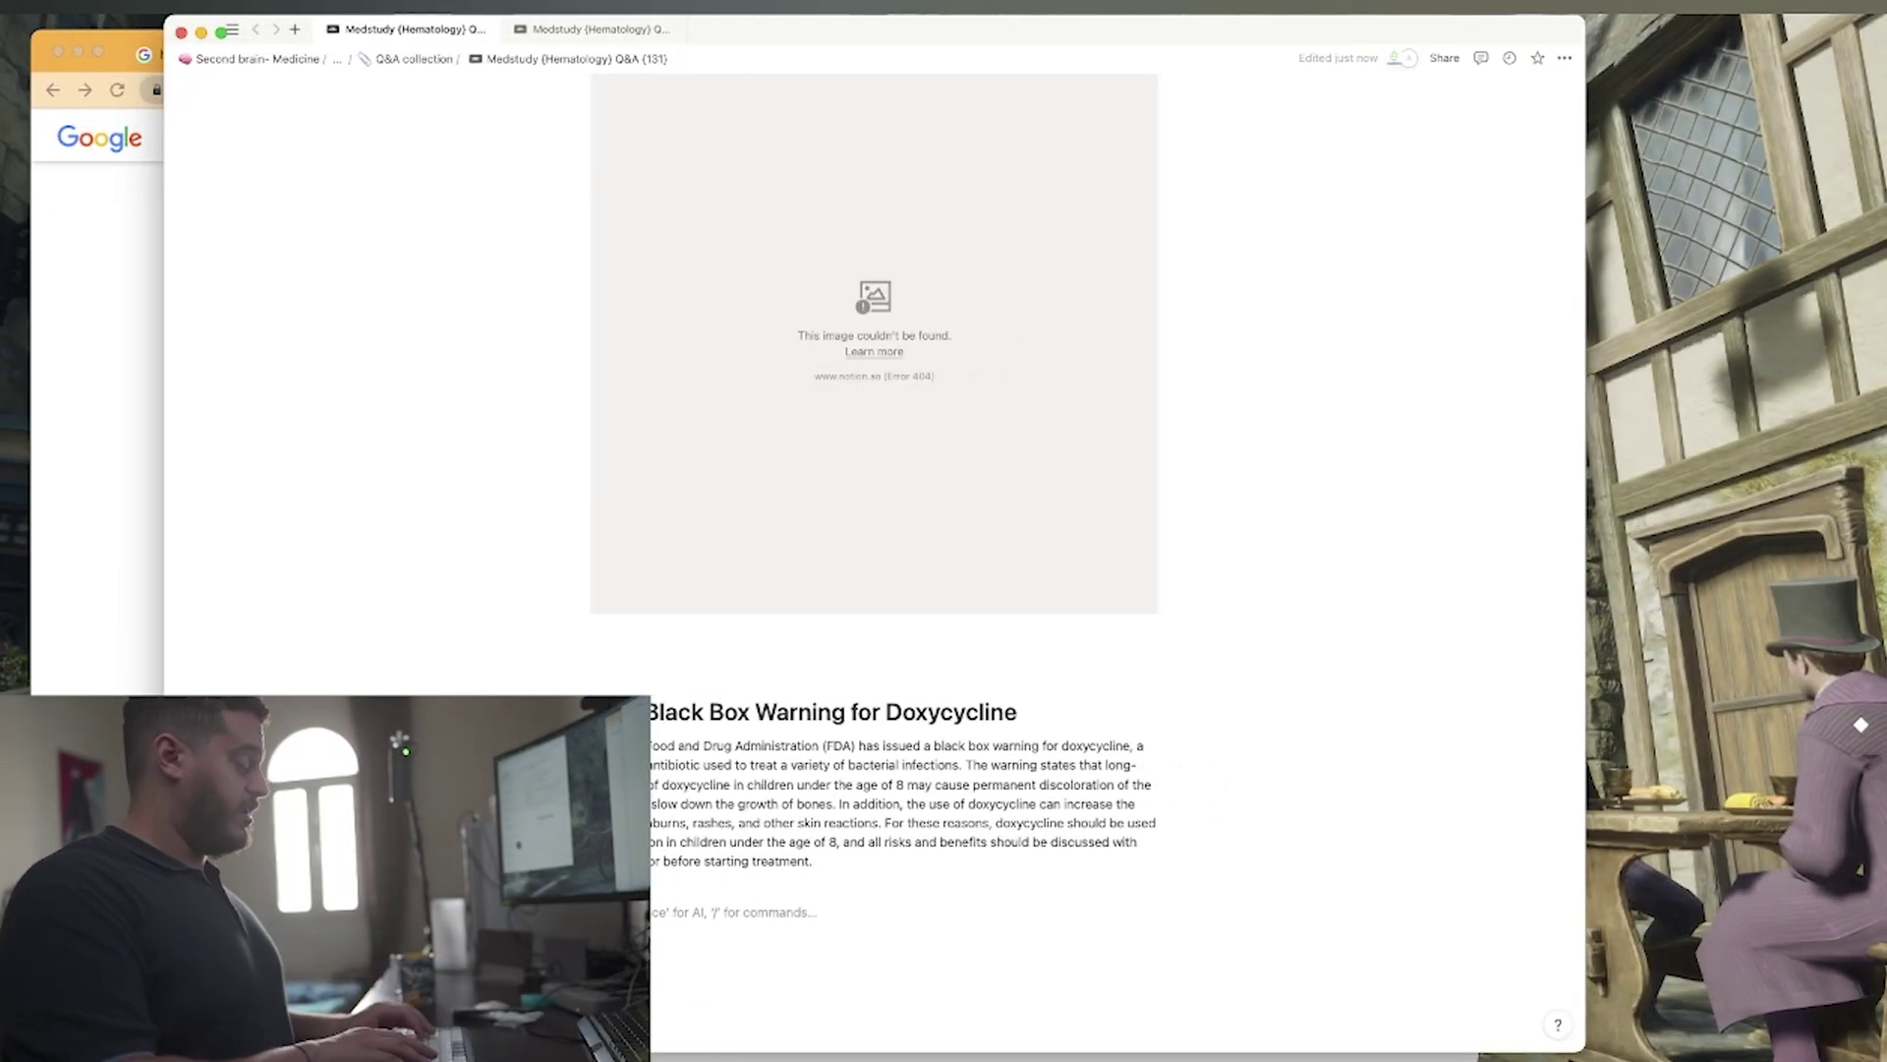
Ask Notion AI which celiac disease test to use for IgA-deficient patients and keep its answer.
key(space)
text(what test do)
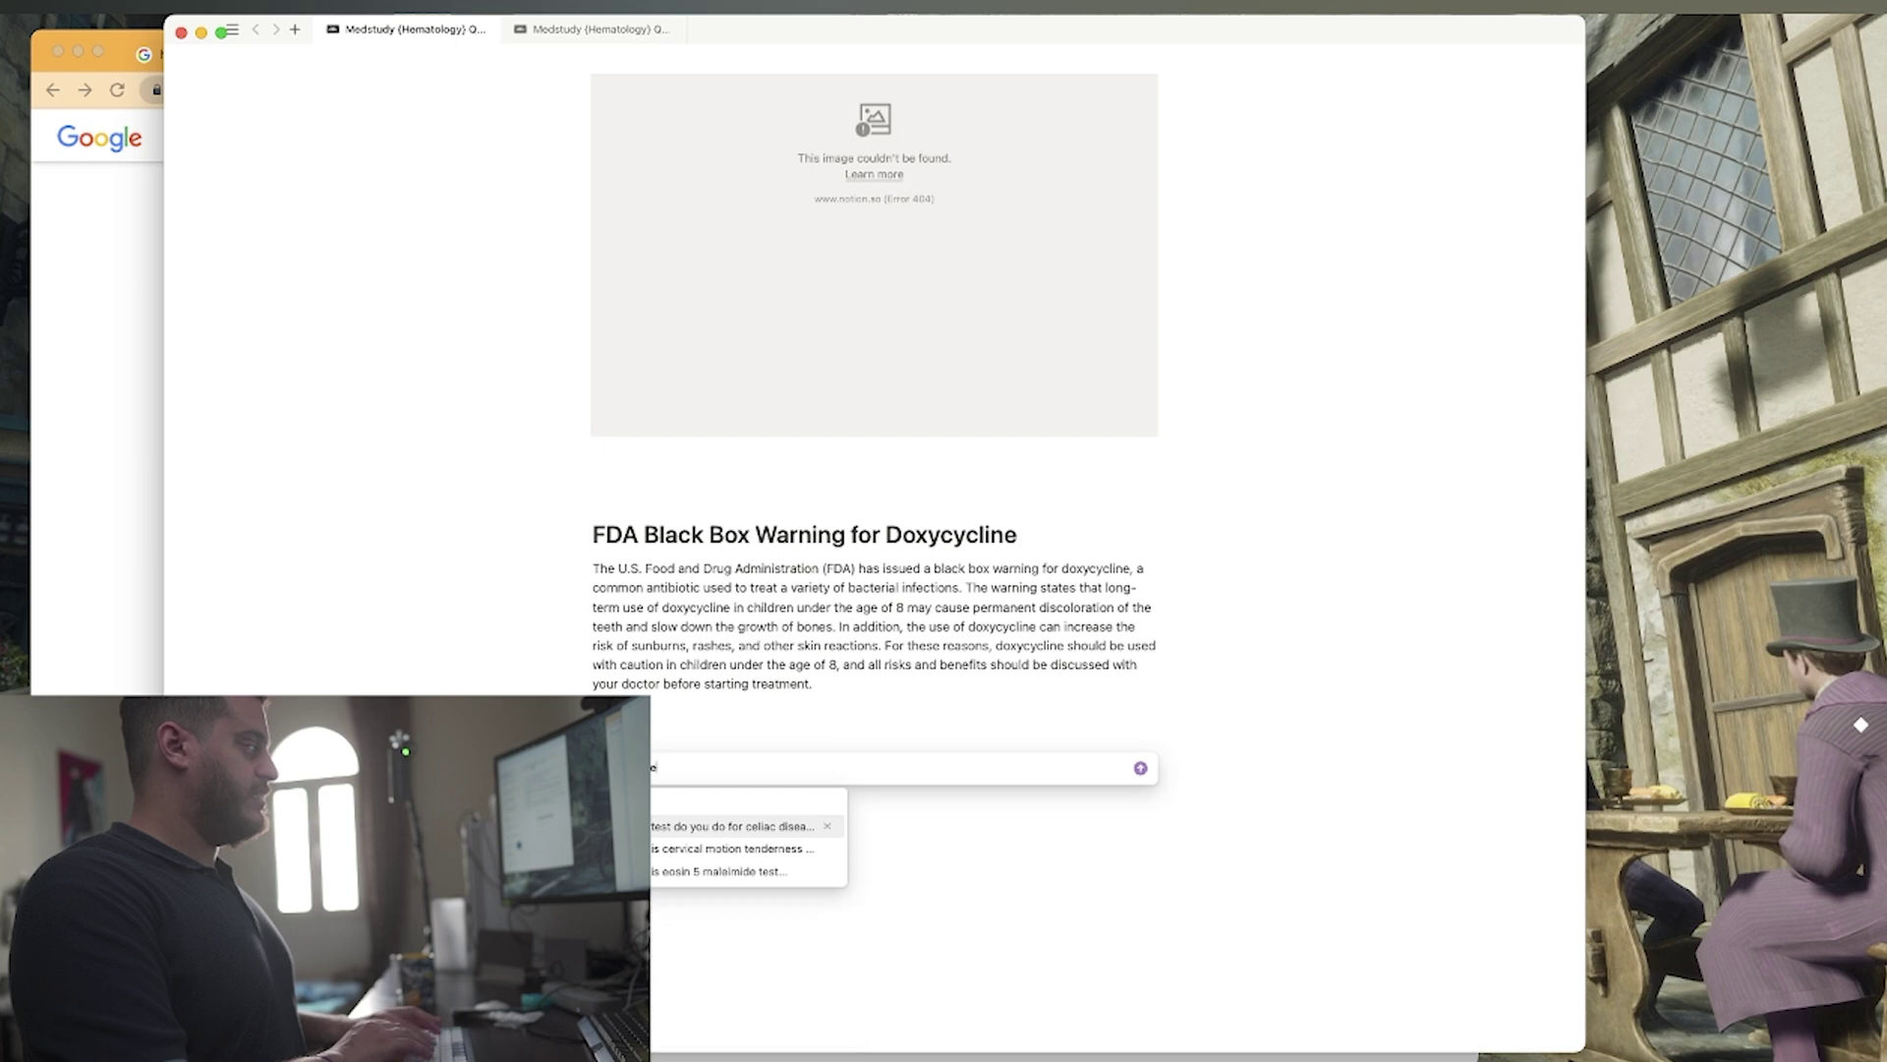
text( you do for )
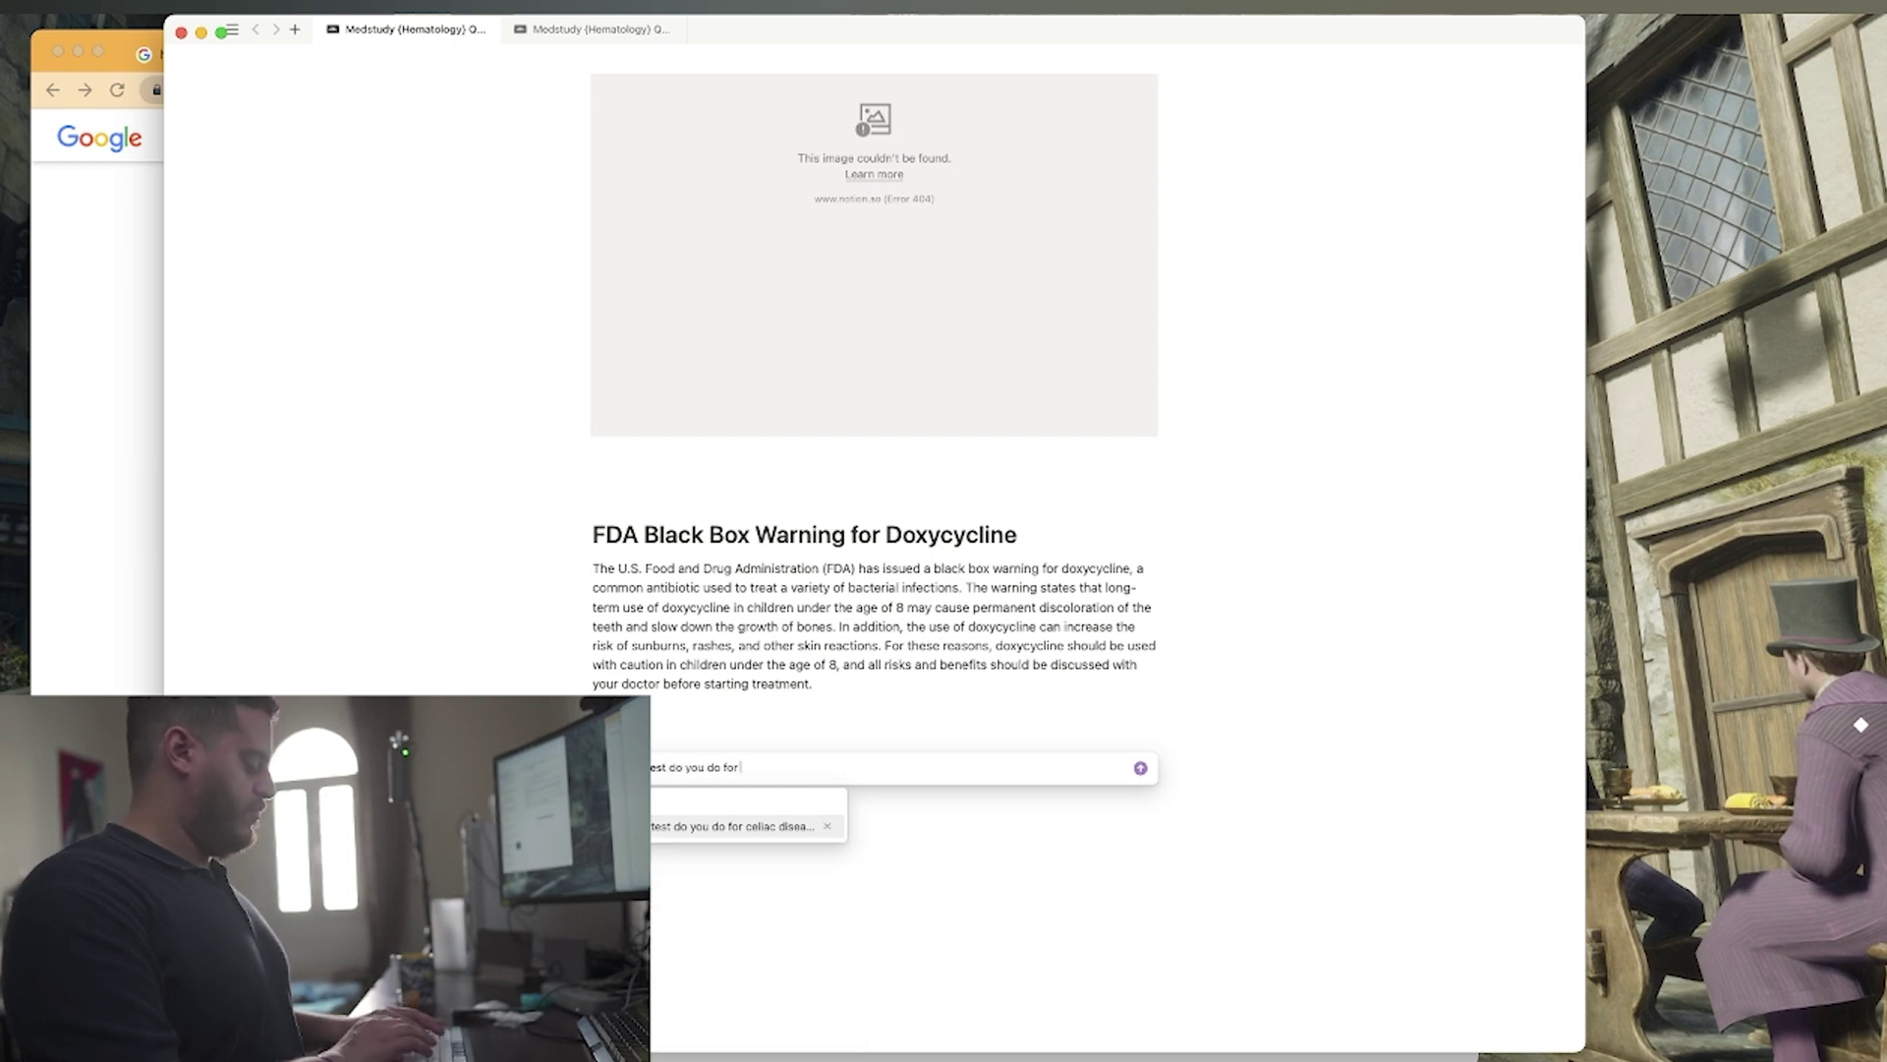
text(celiac disease if th)
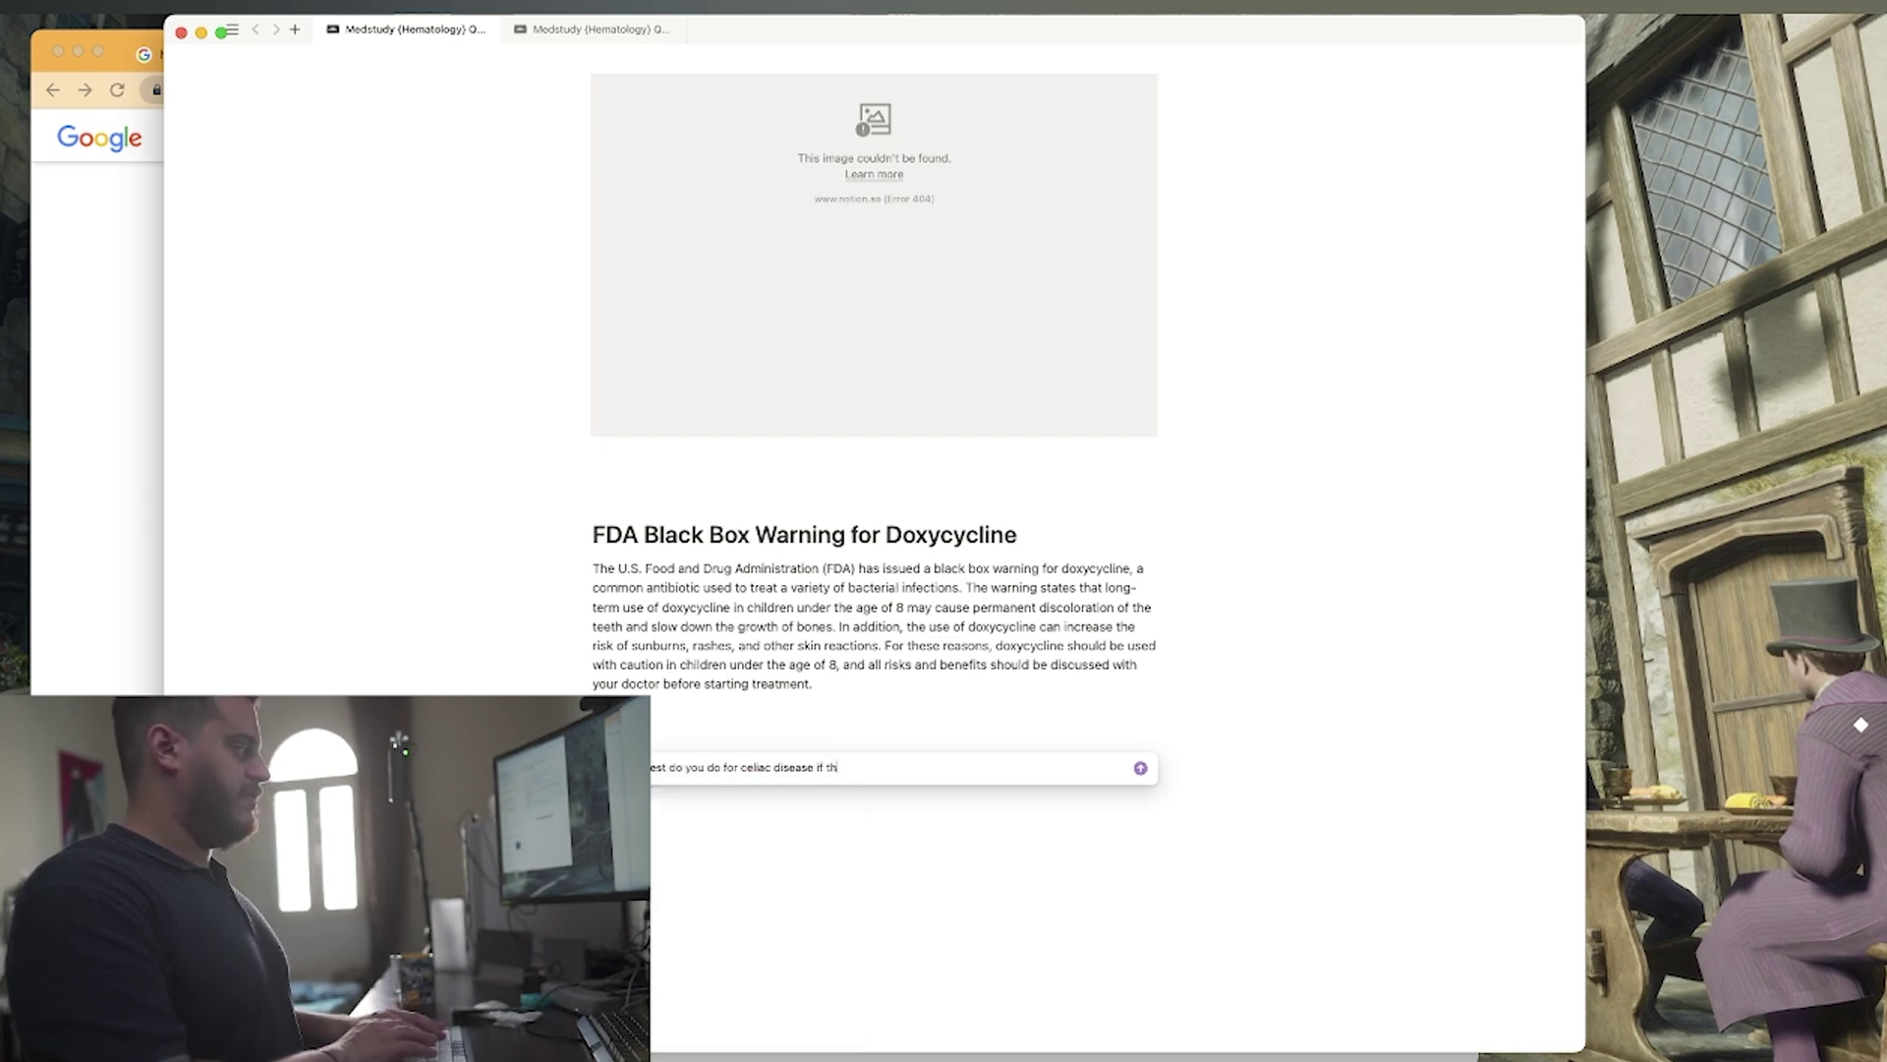
text(e patient has IgA deficie)
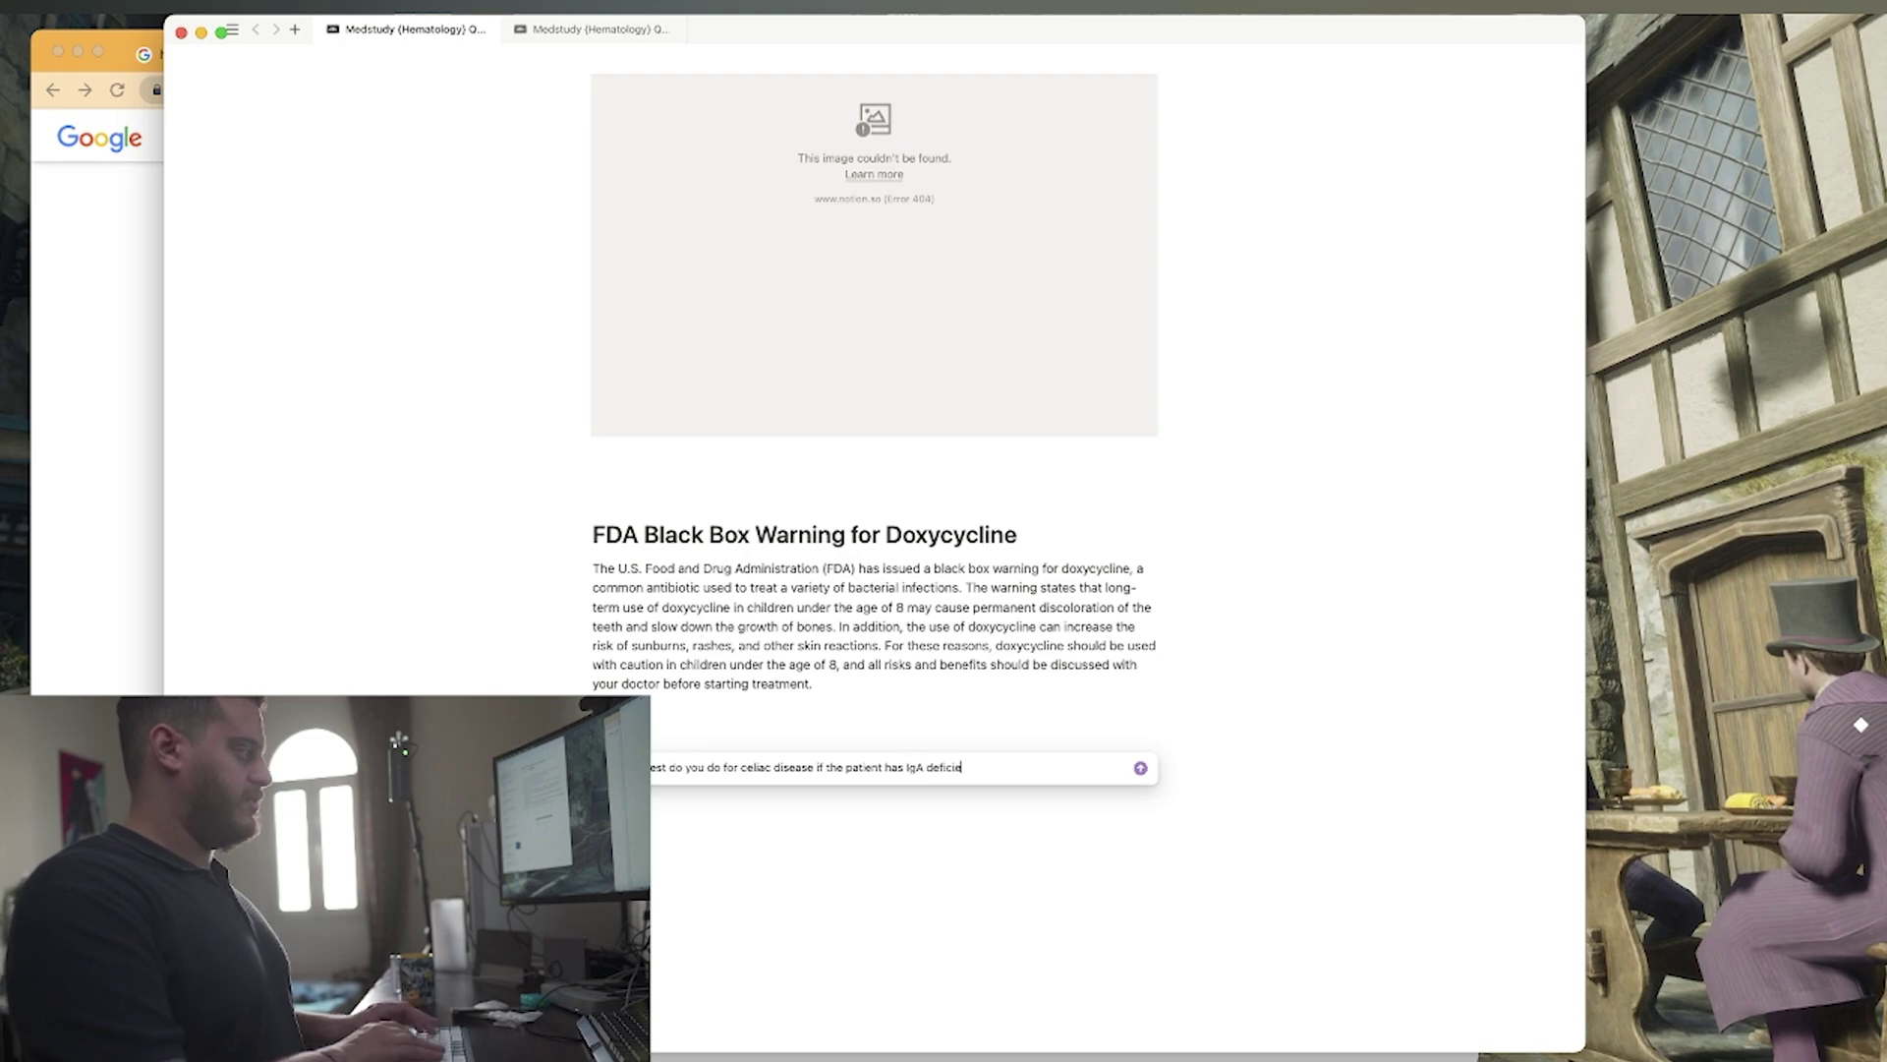
key(Return)
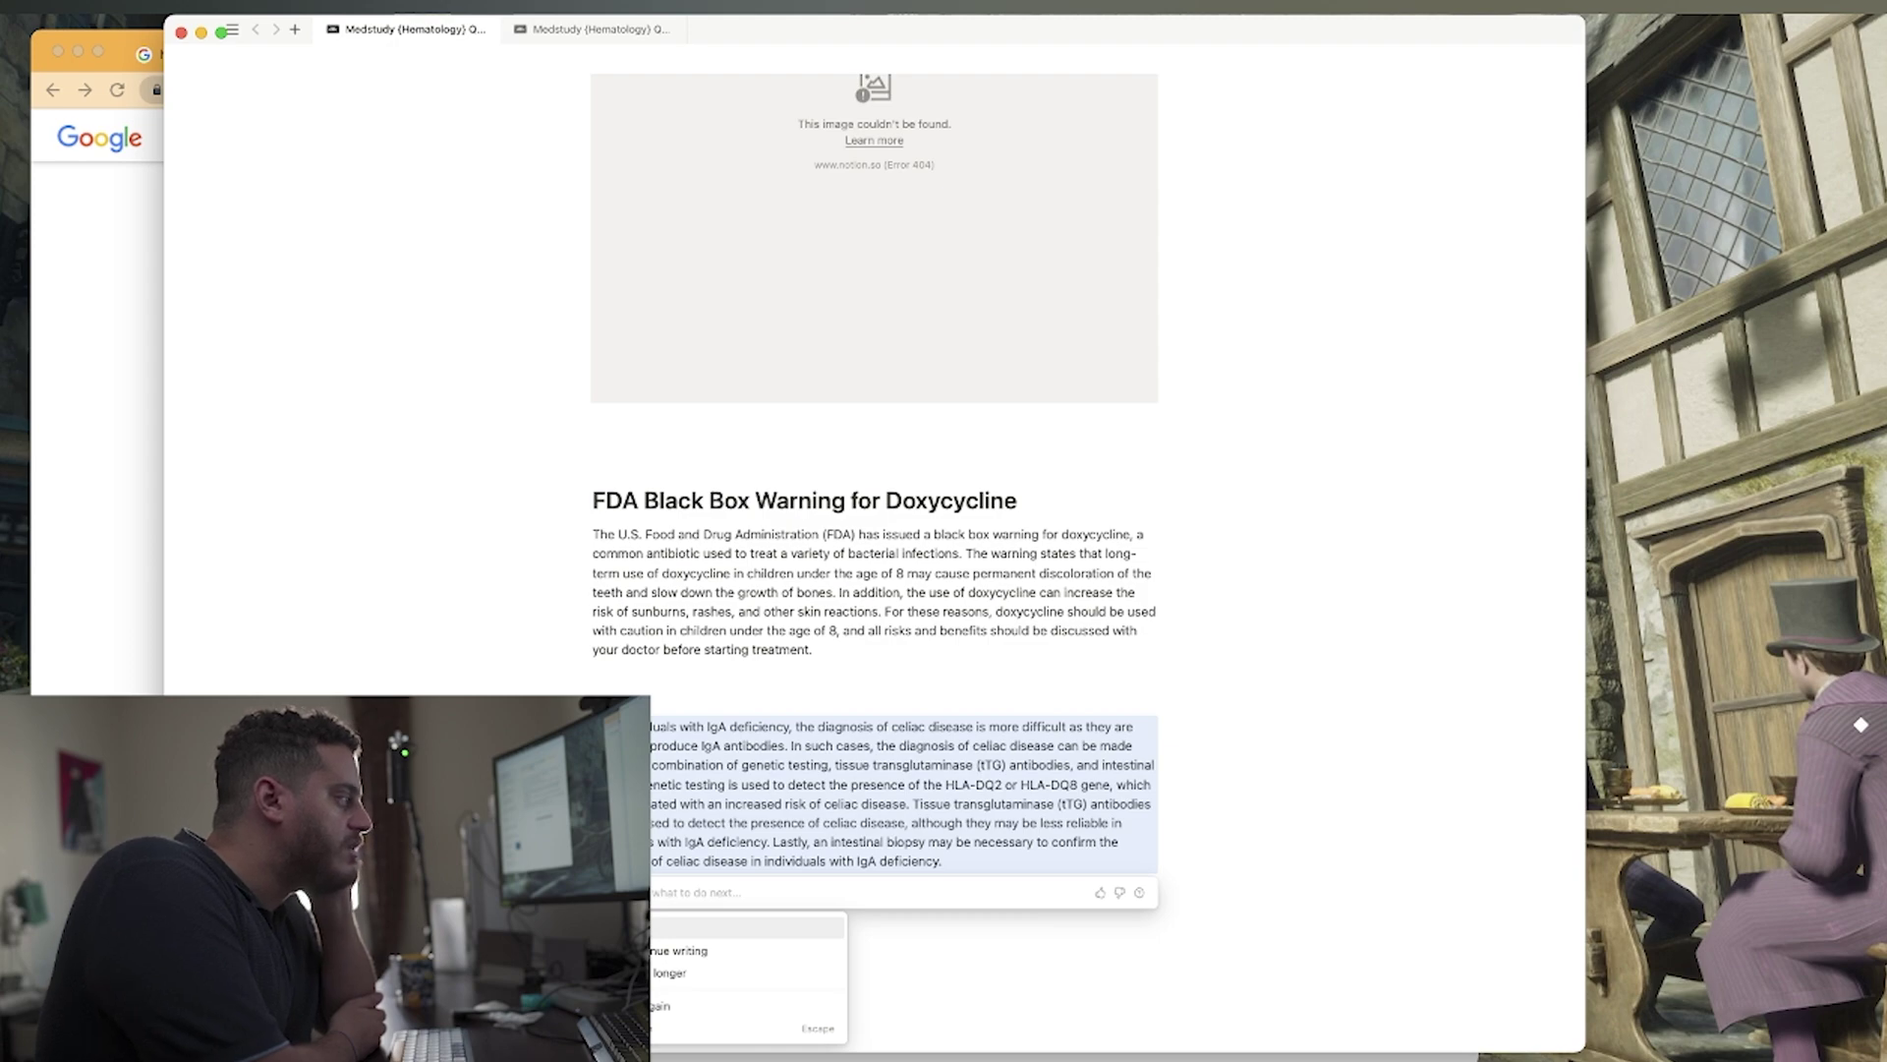
key(Return)
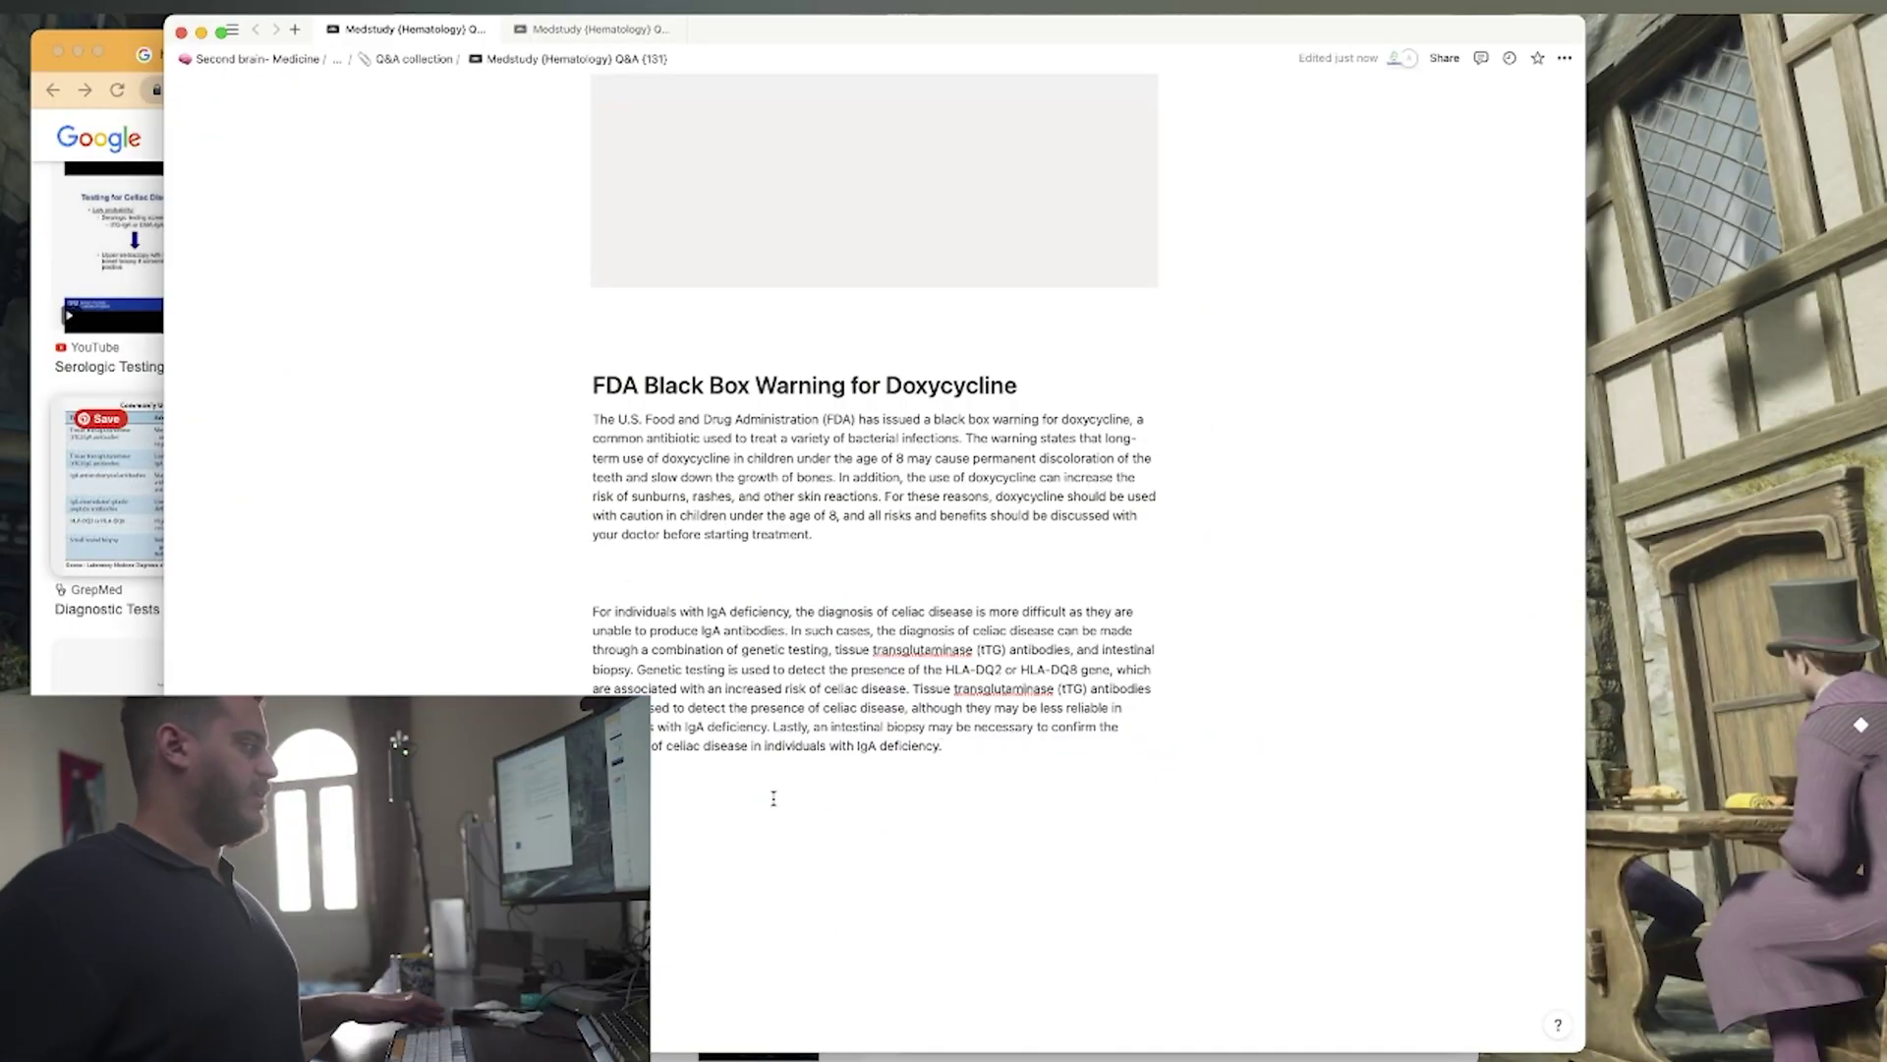
click(773, 798)
Have Notion AI list transfusion-related reactions, fever through post-transfusion purpura, and keep the bulleted list.
key(space)
text(Consider)
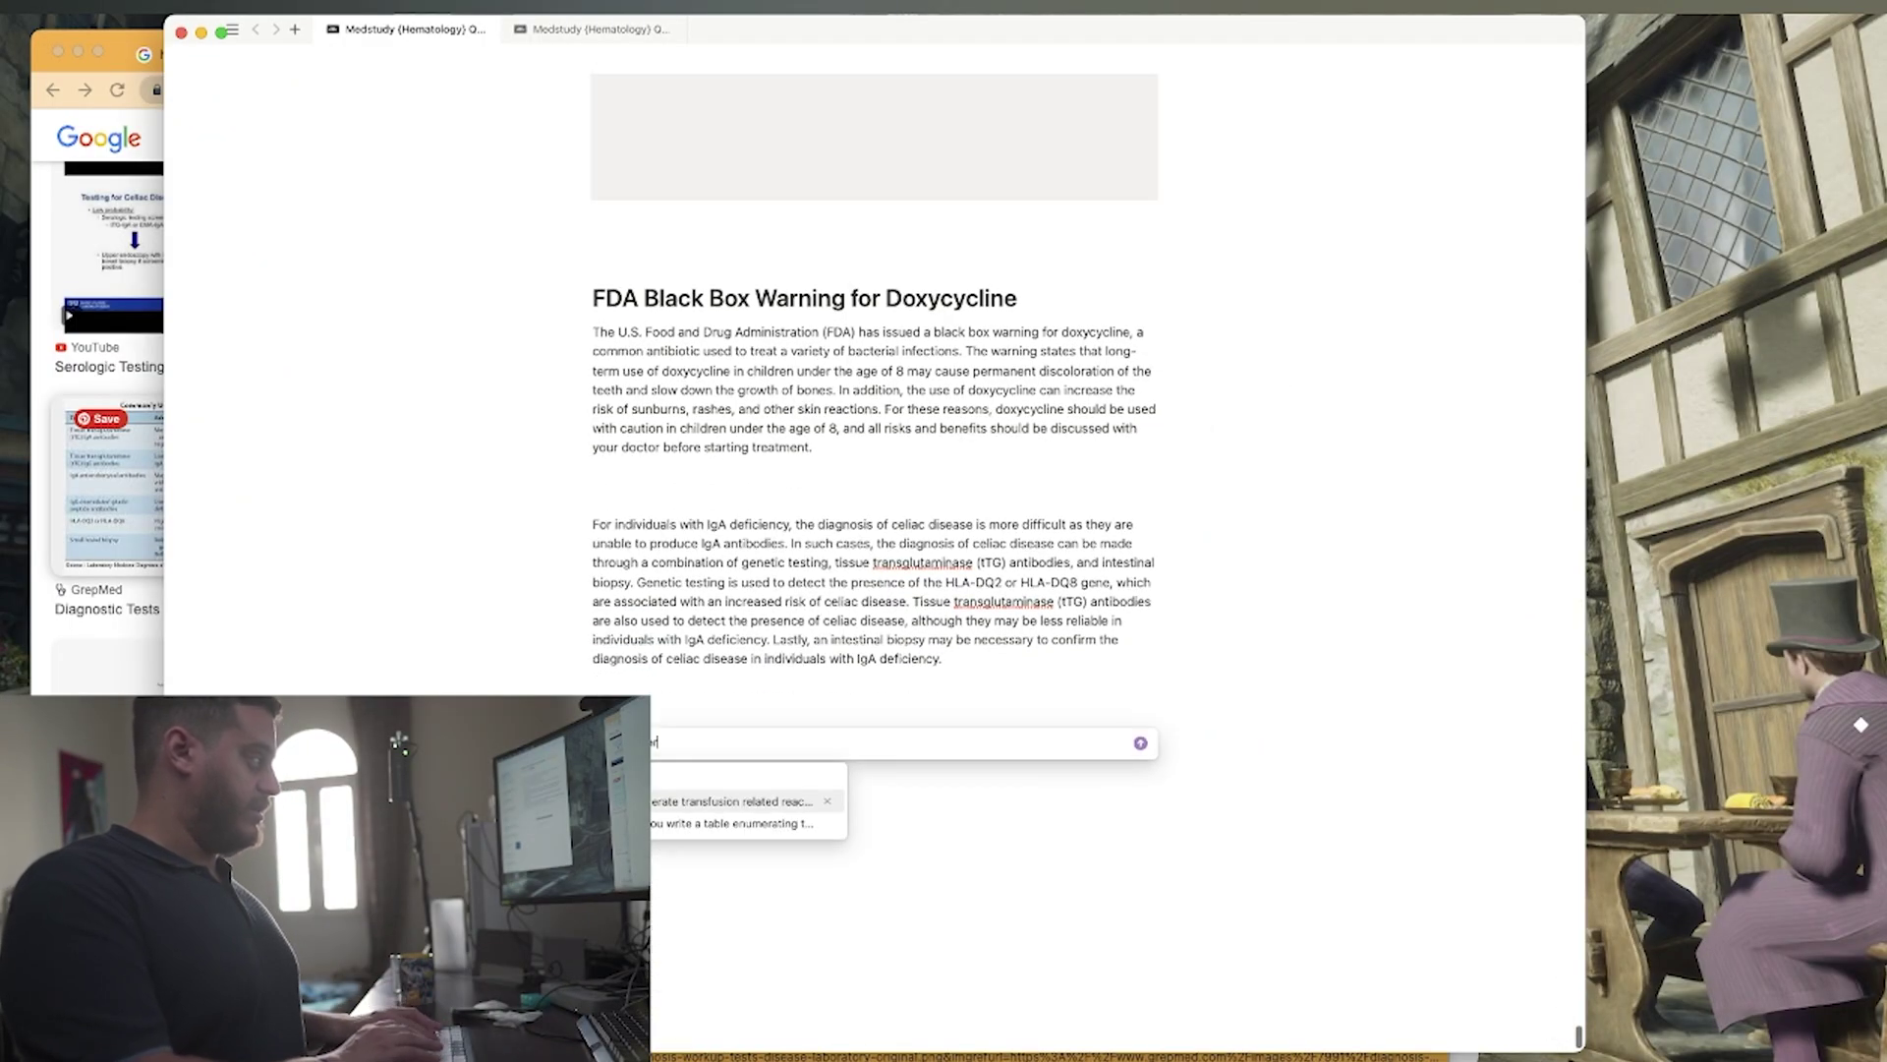
text(ate 10 transfusion react)
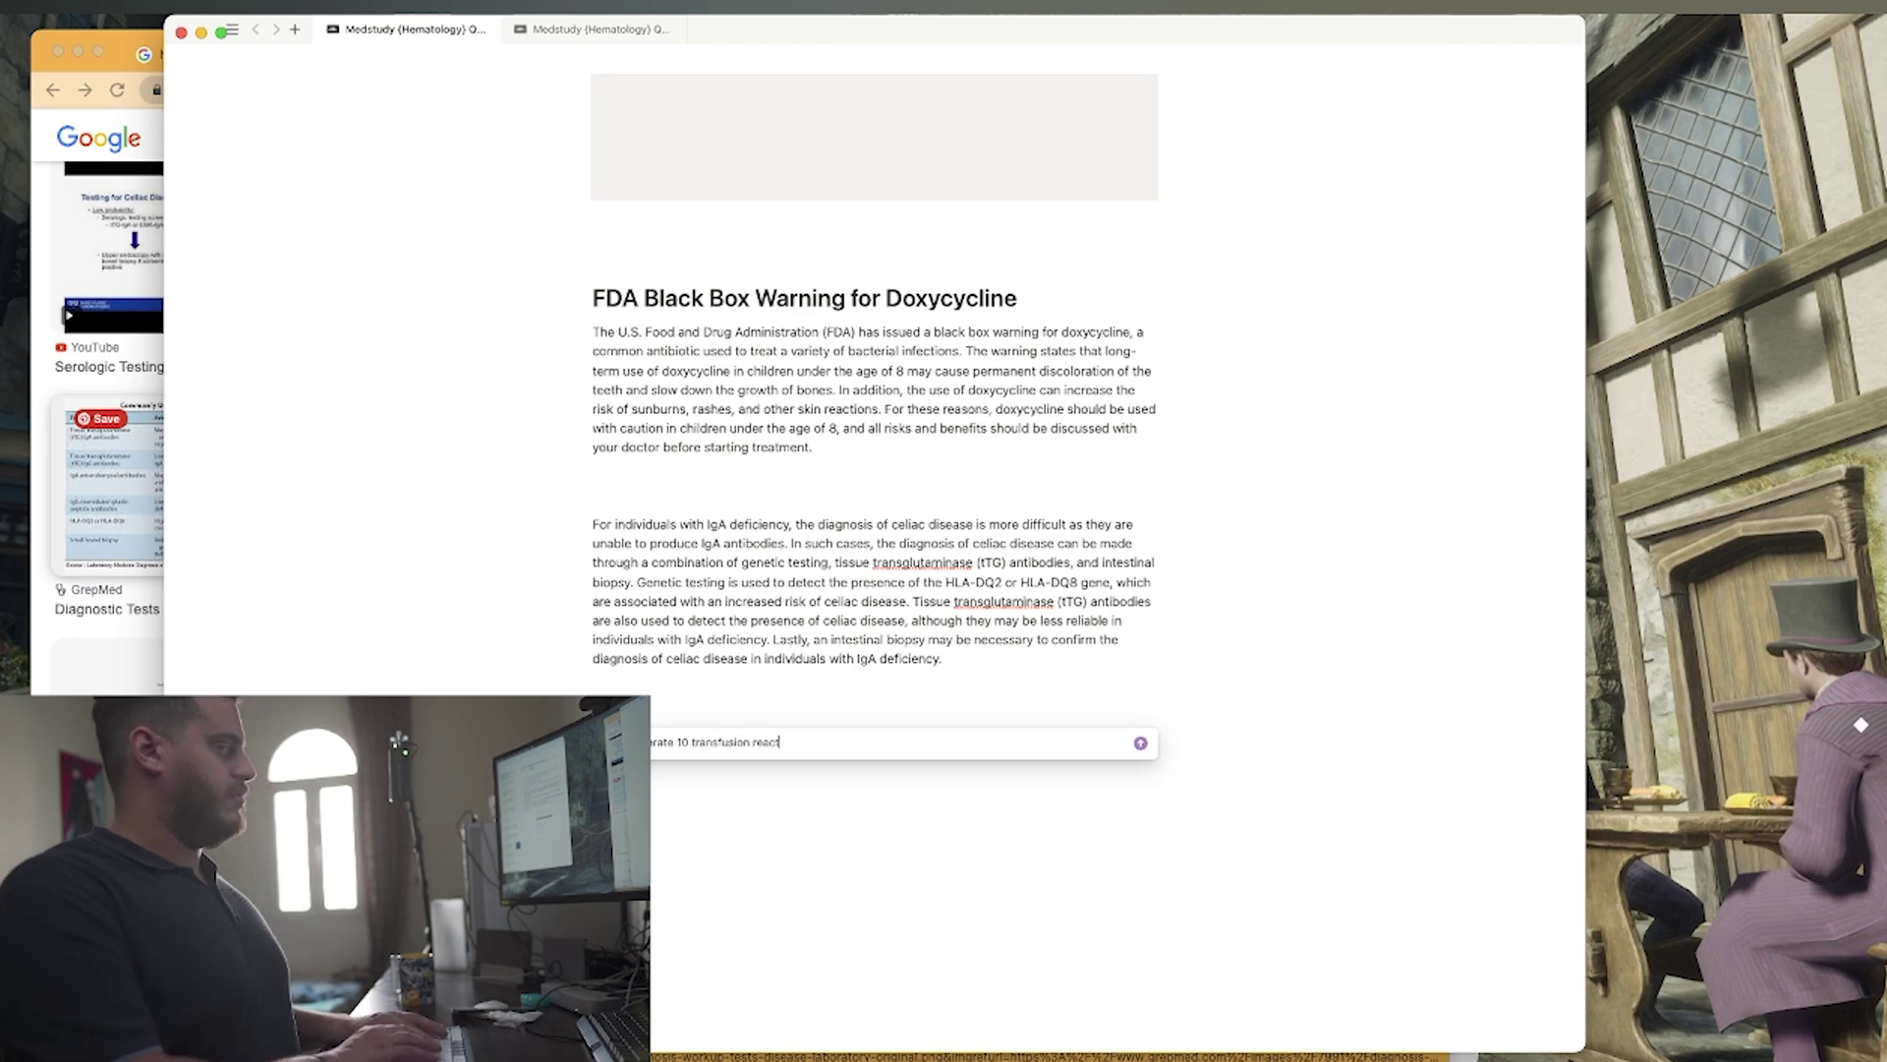
key(alt+BackSpace)
key(alt+BackSpace)
text(all the)
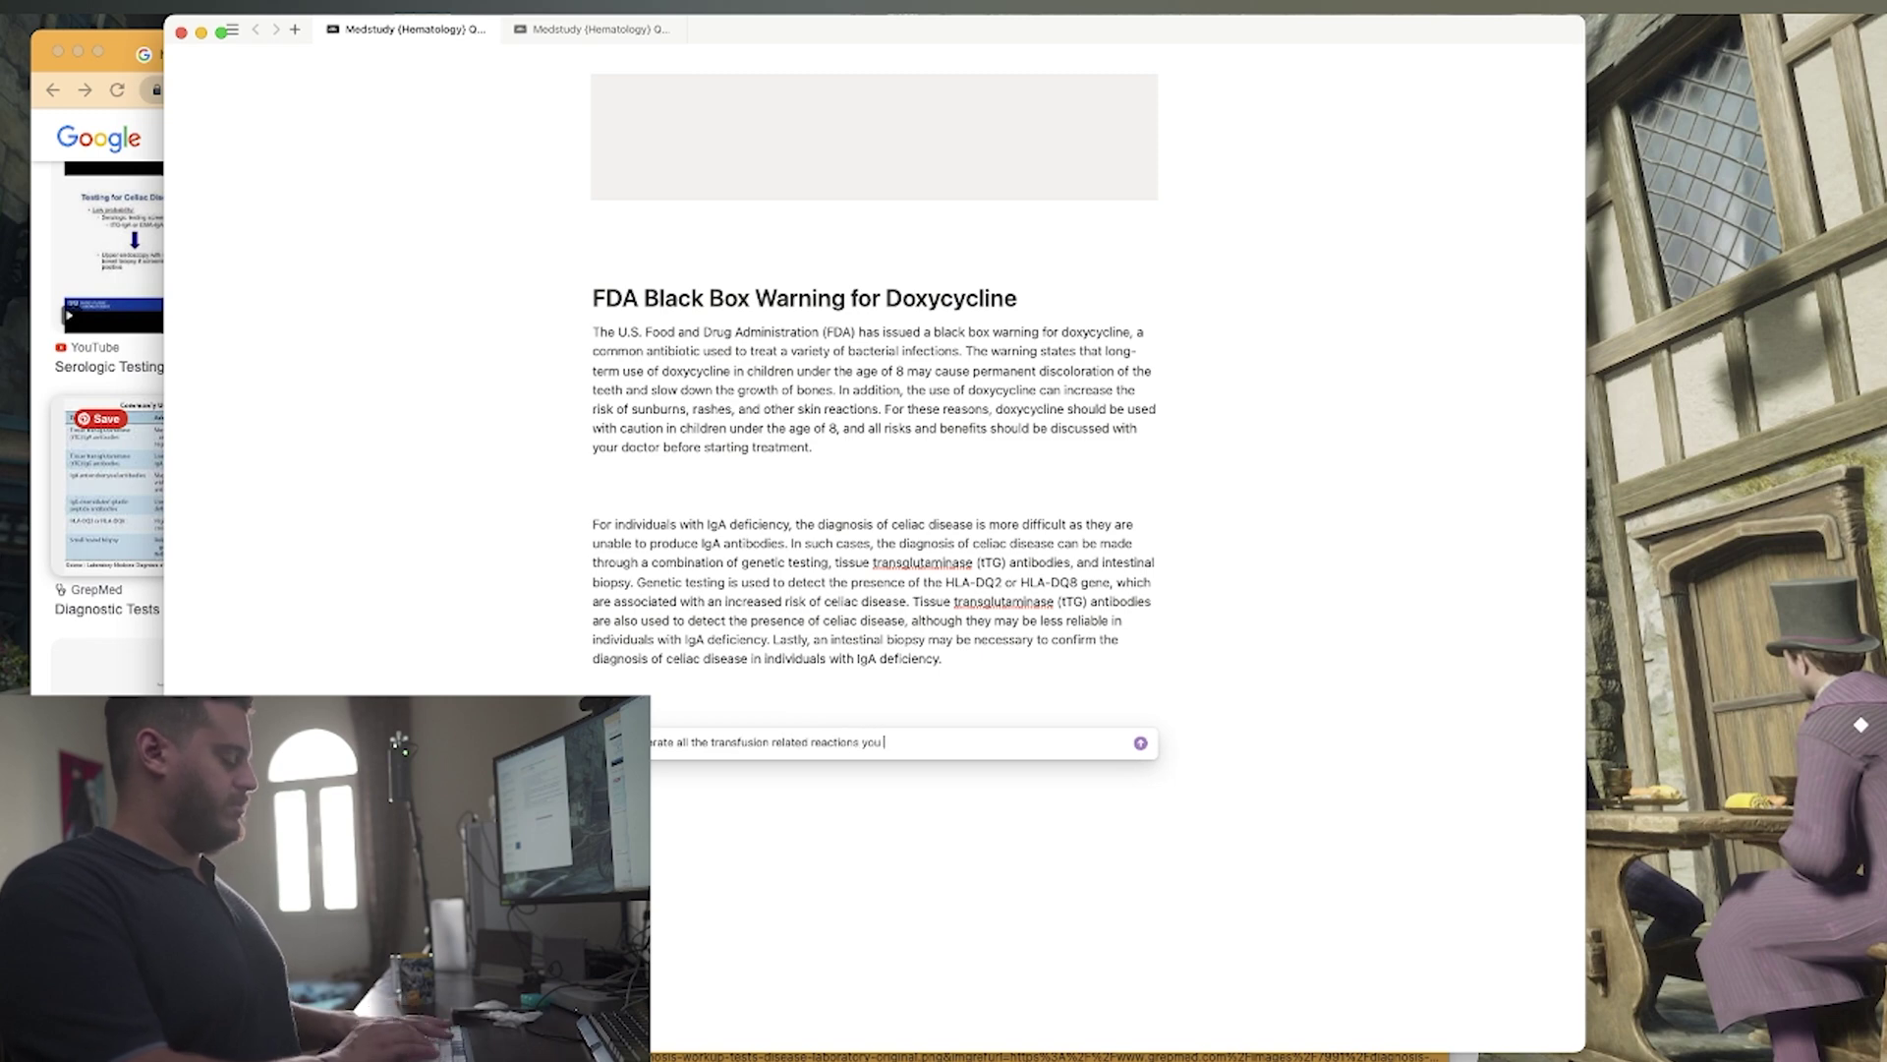
key(Return)
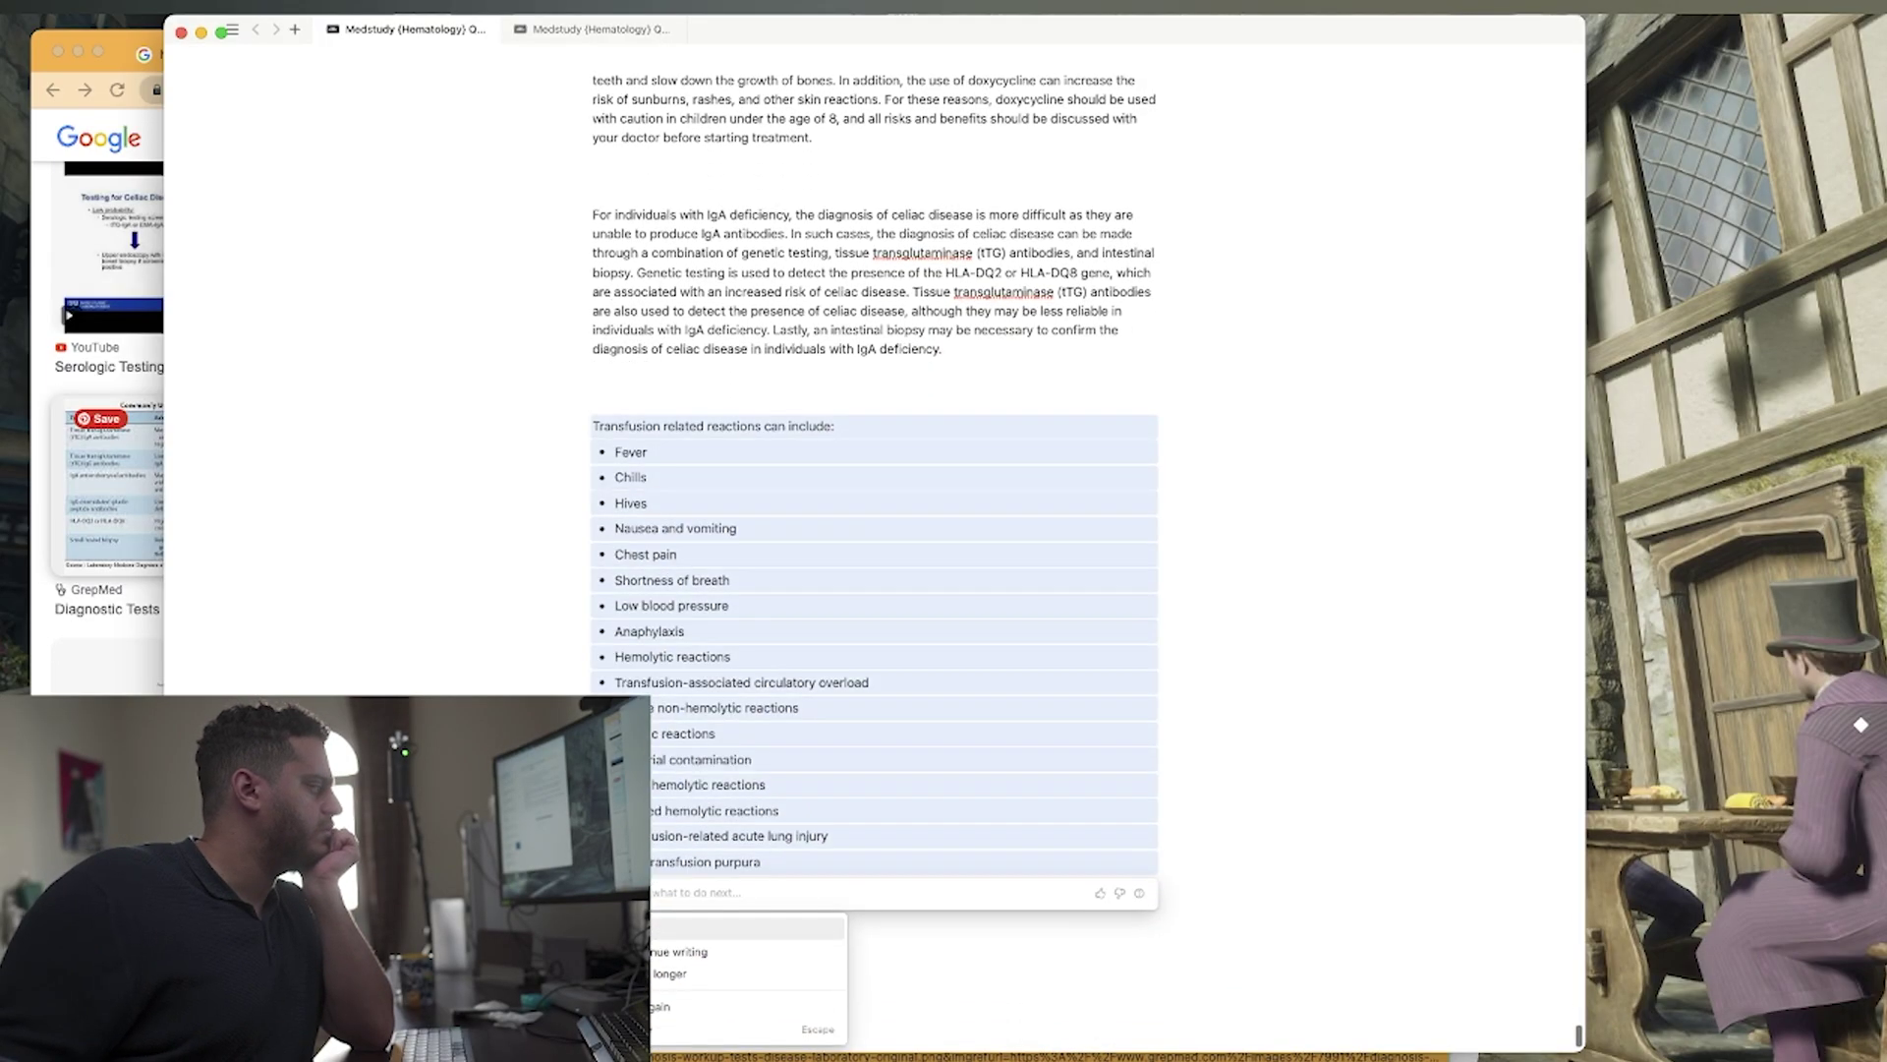
key(Return)
key(space)
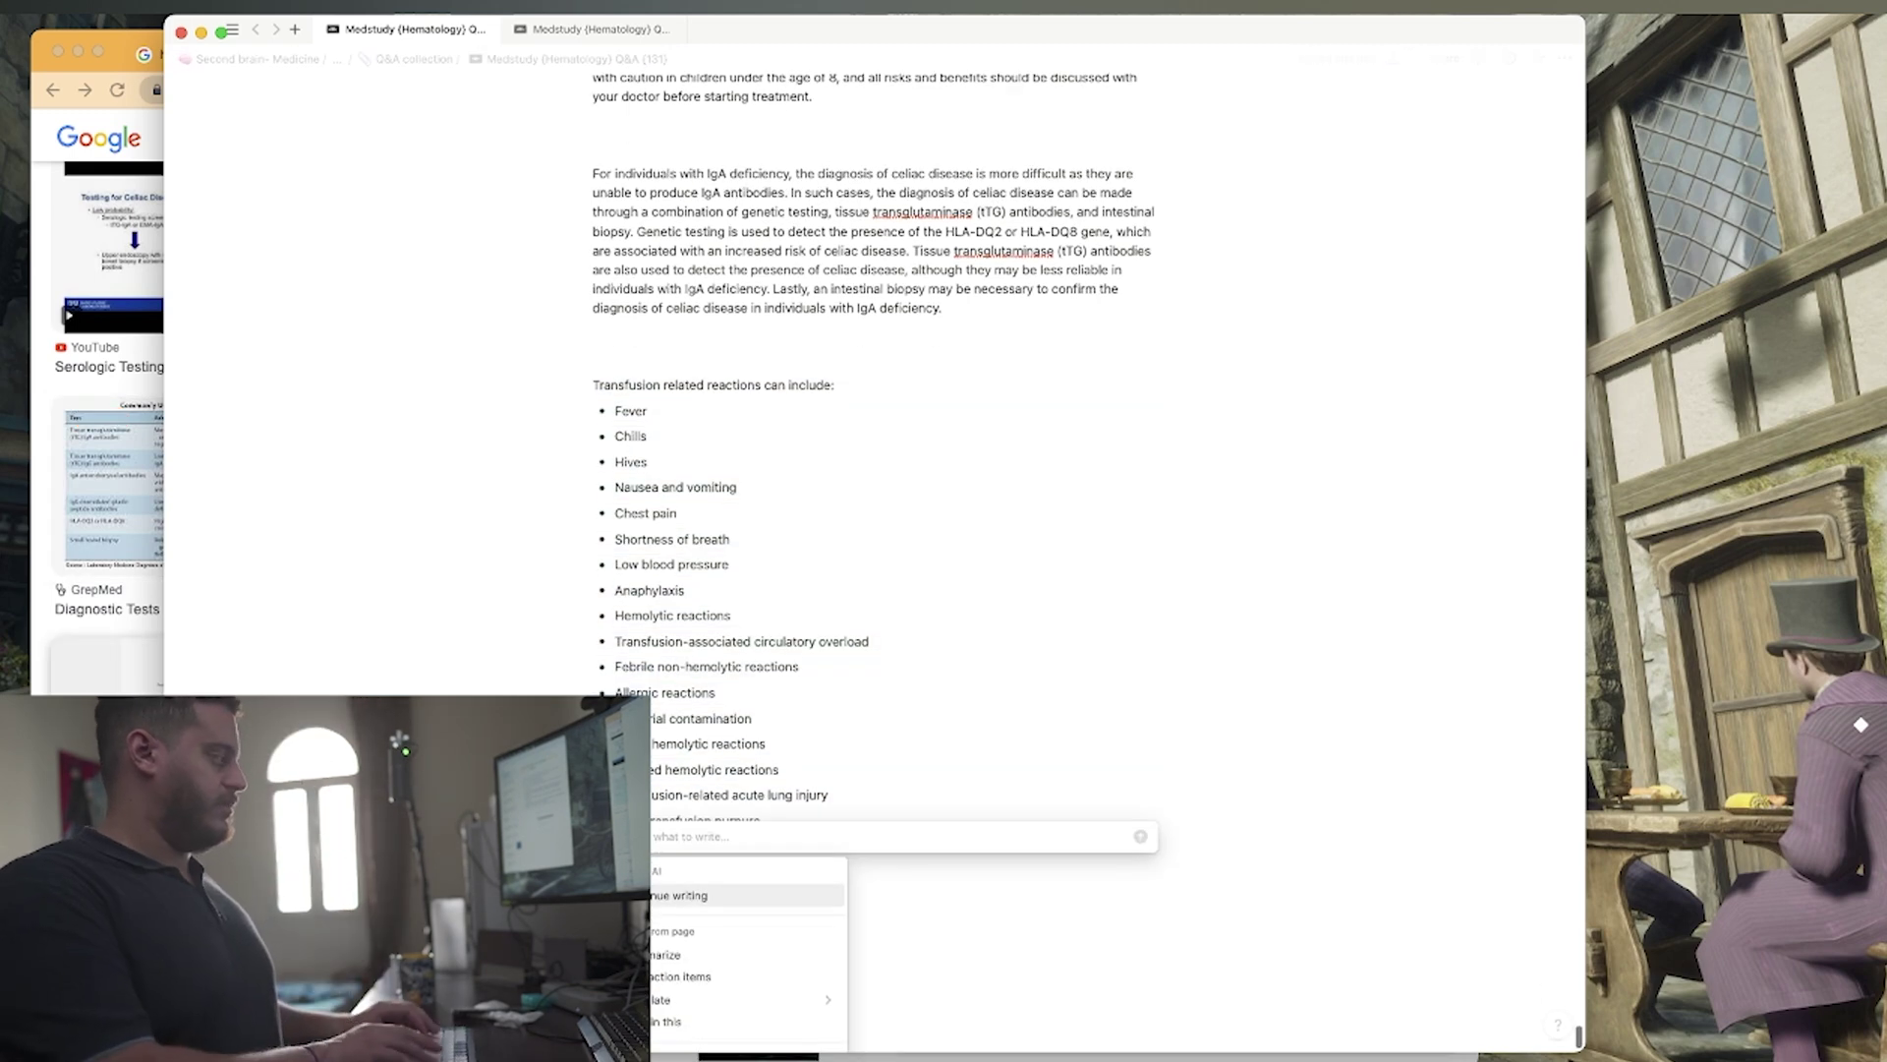
Start an AI request for a Hep C treatments table and expand the Hep C page's treatment toggles.
text(Make)
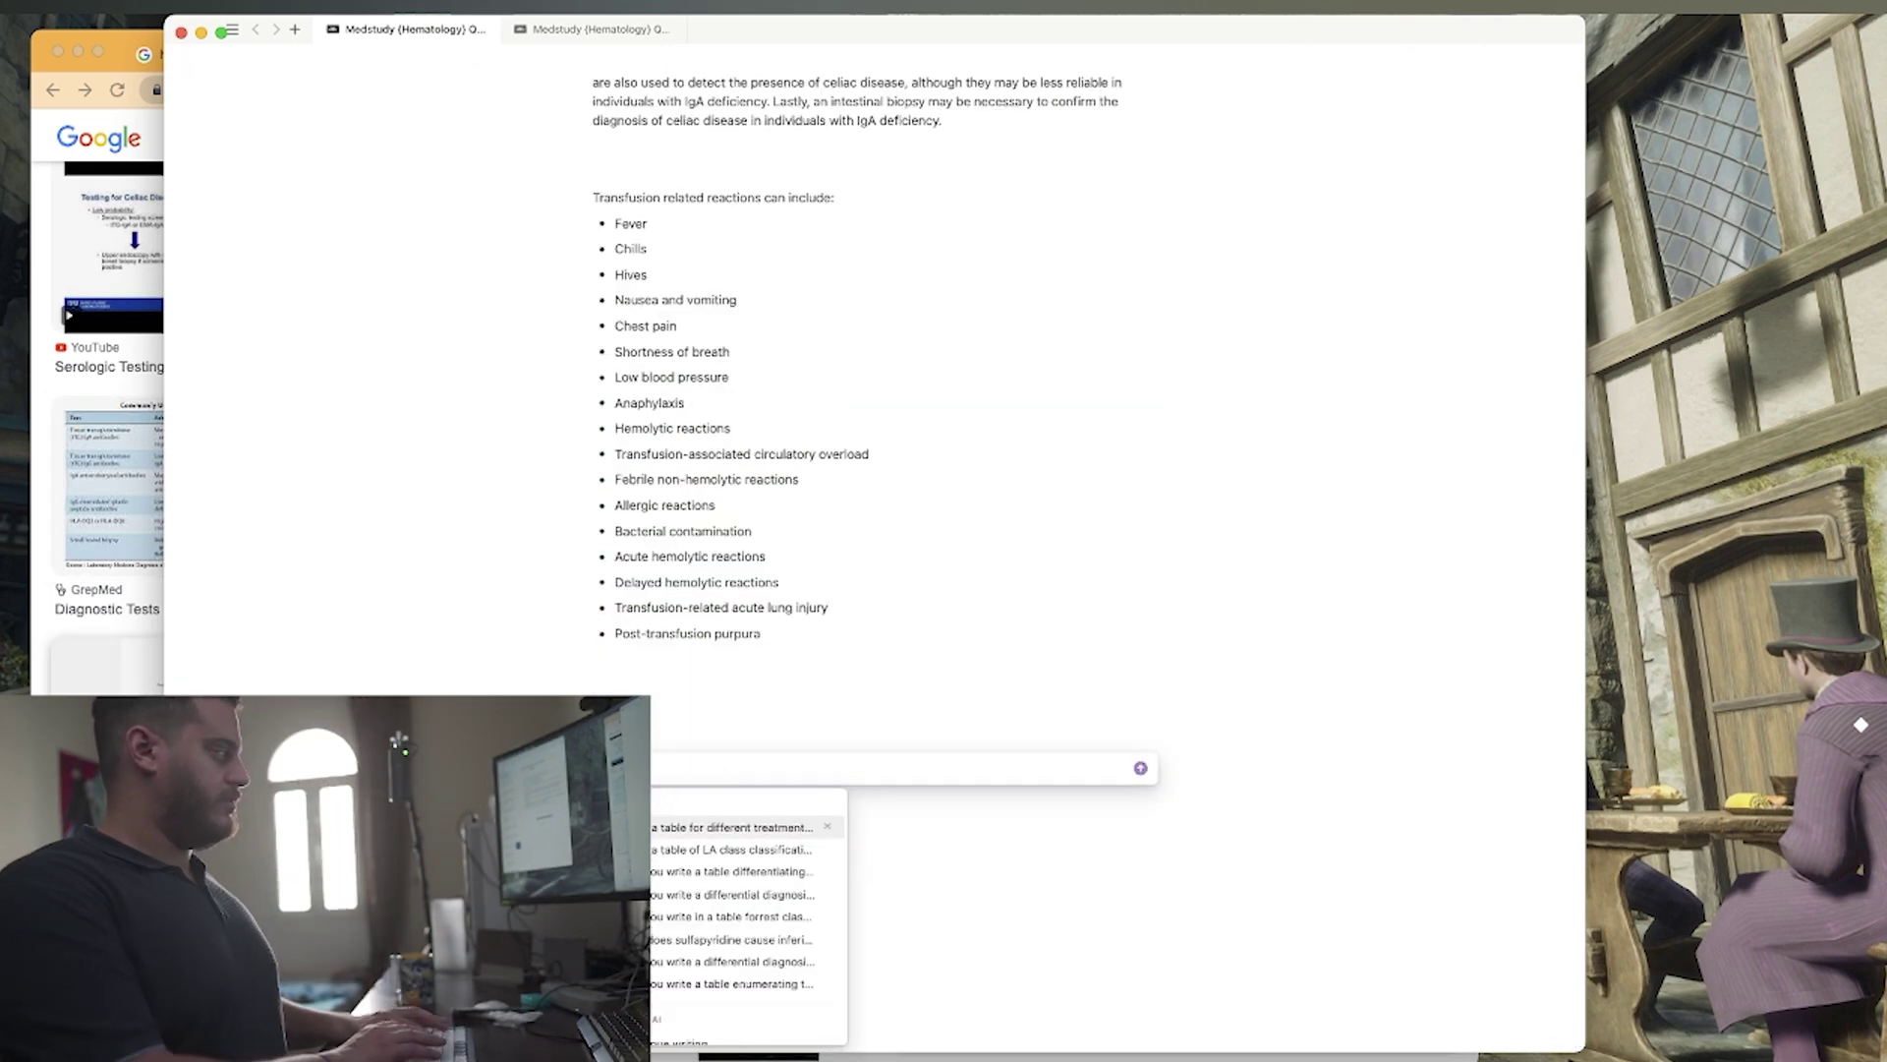
text( in a table the different tre)
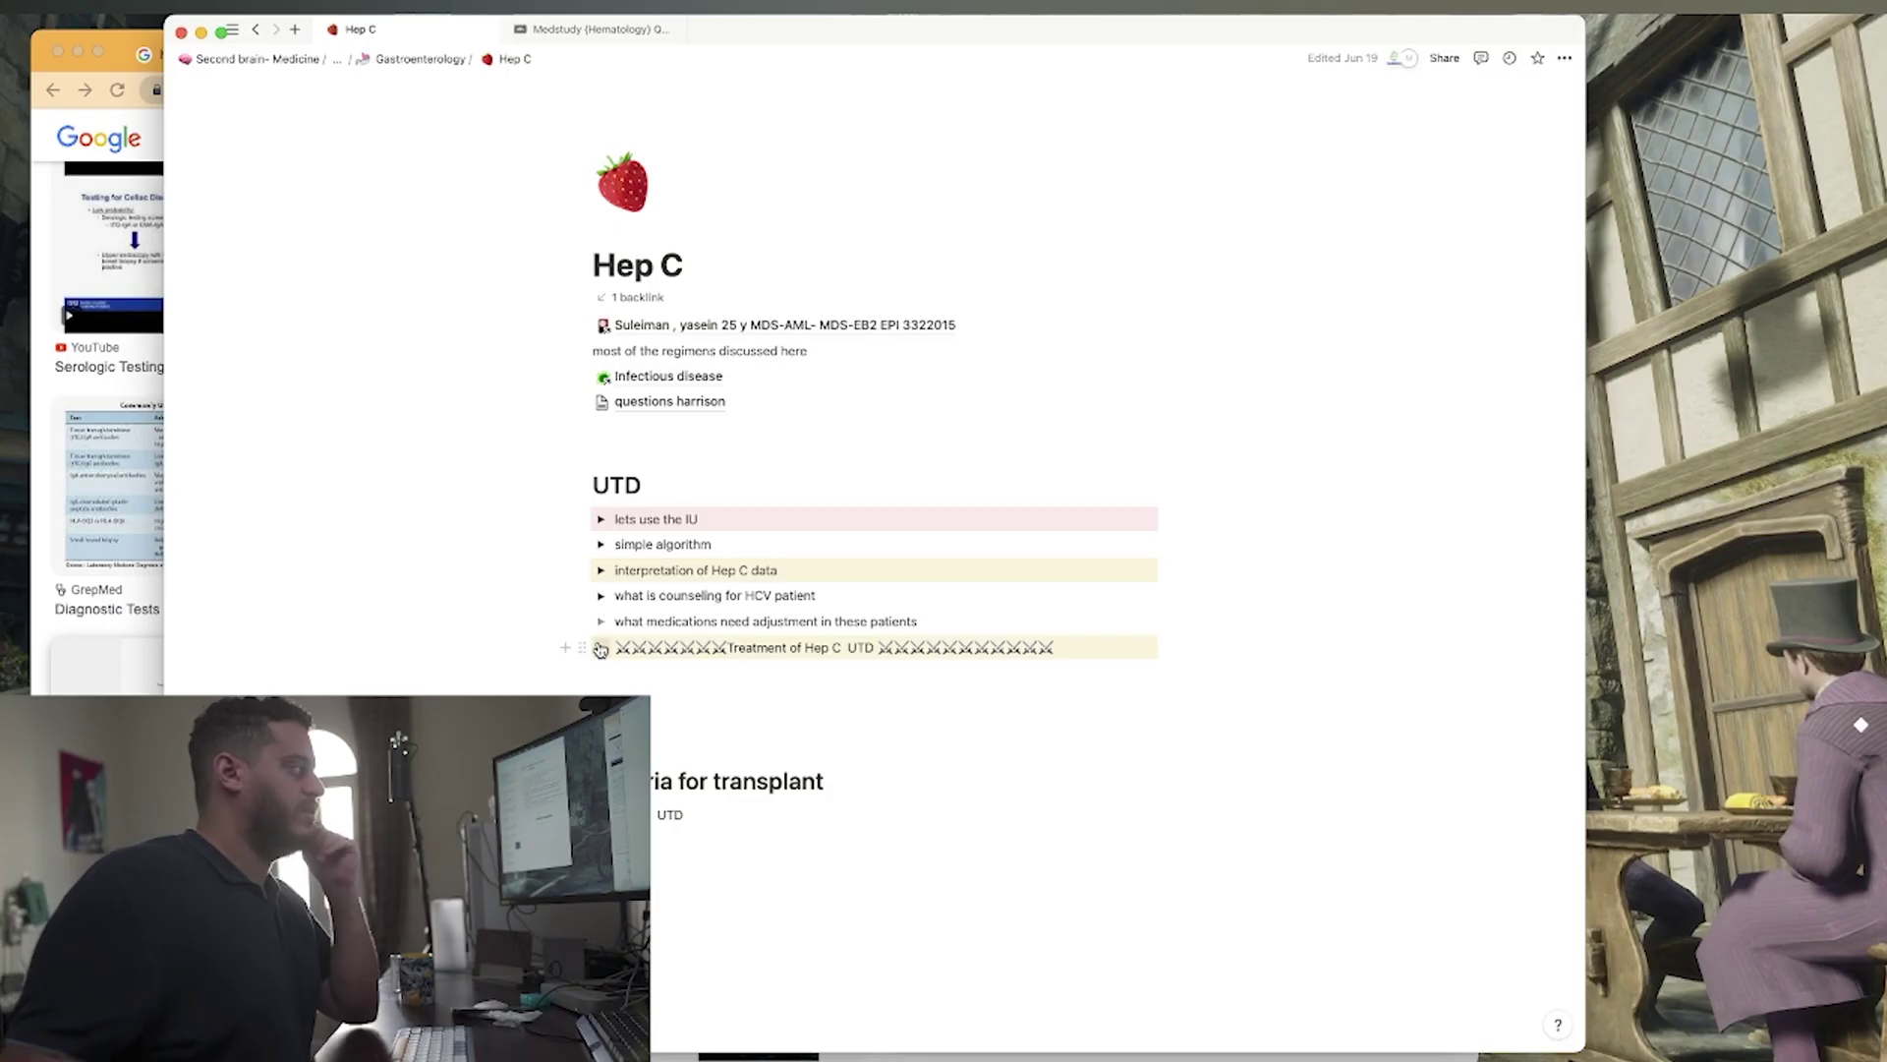
click(599, 648)
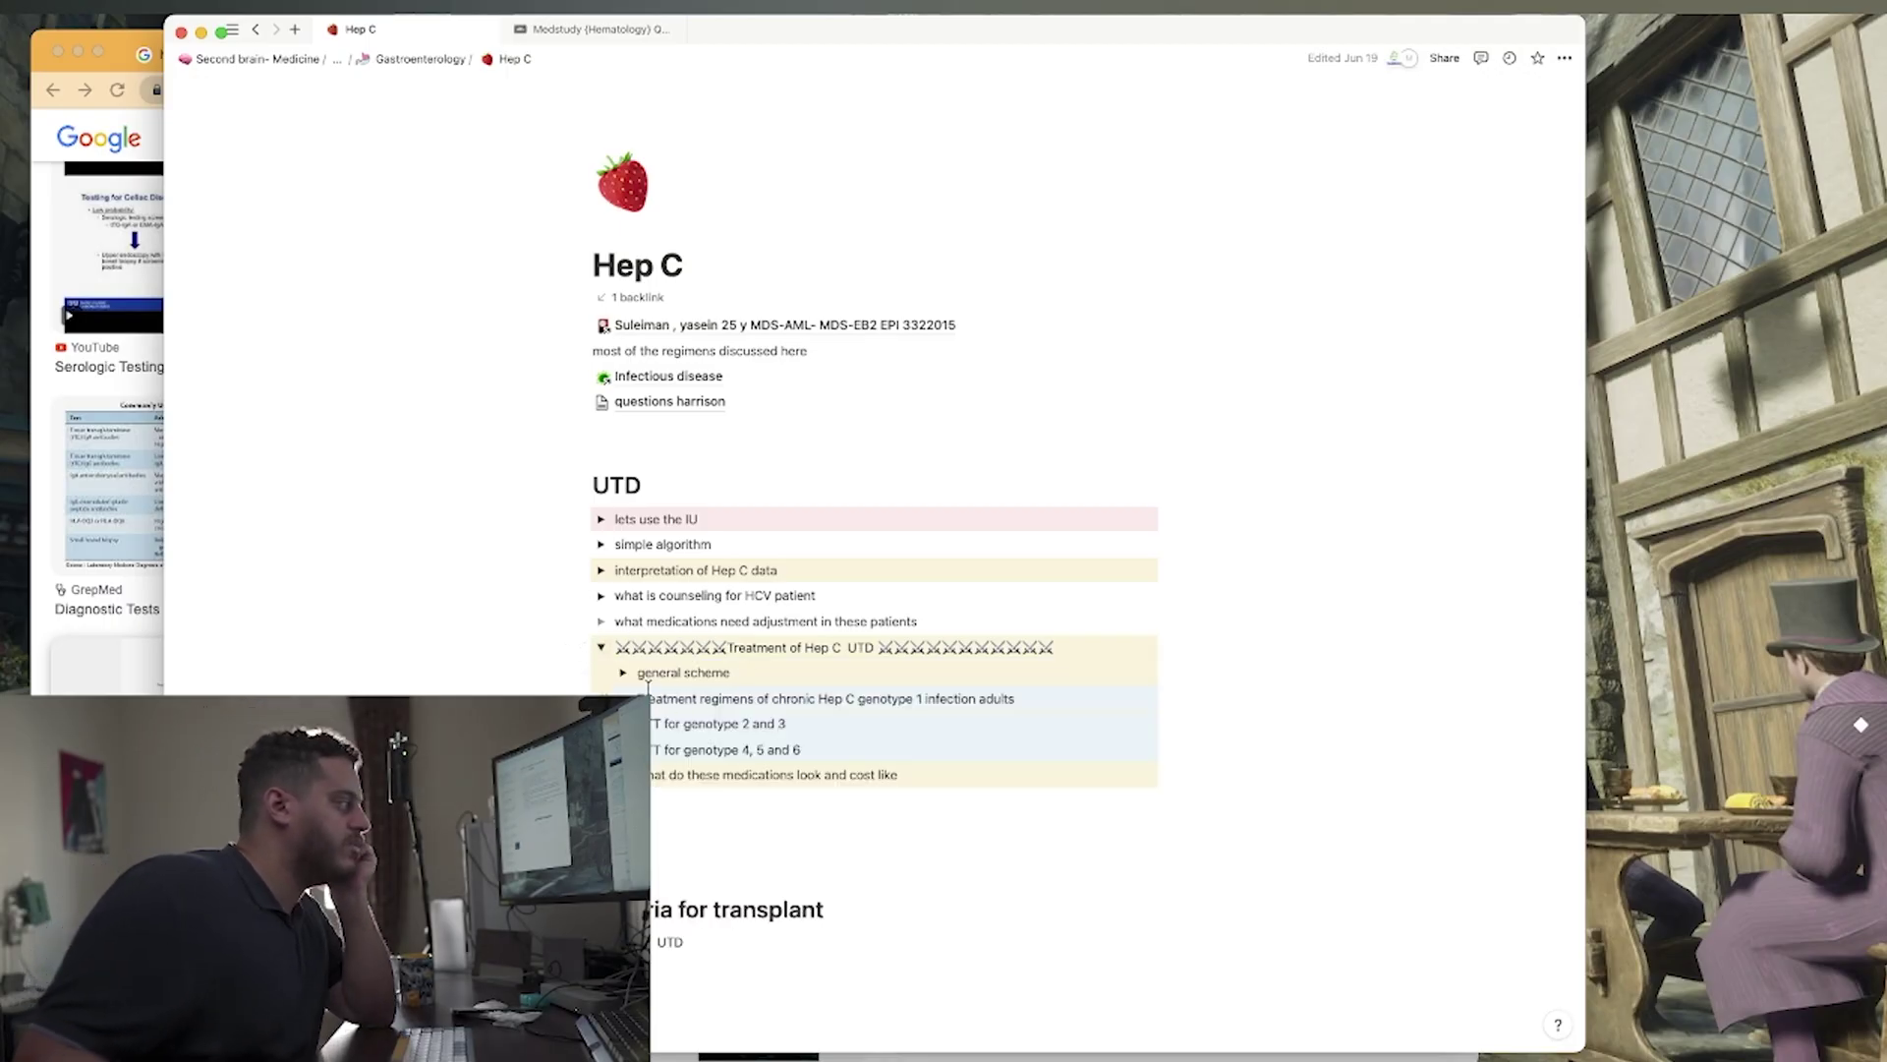
click(625, 698)
scroll(799, 706, down, 10)
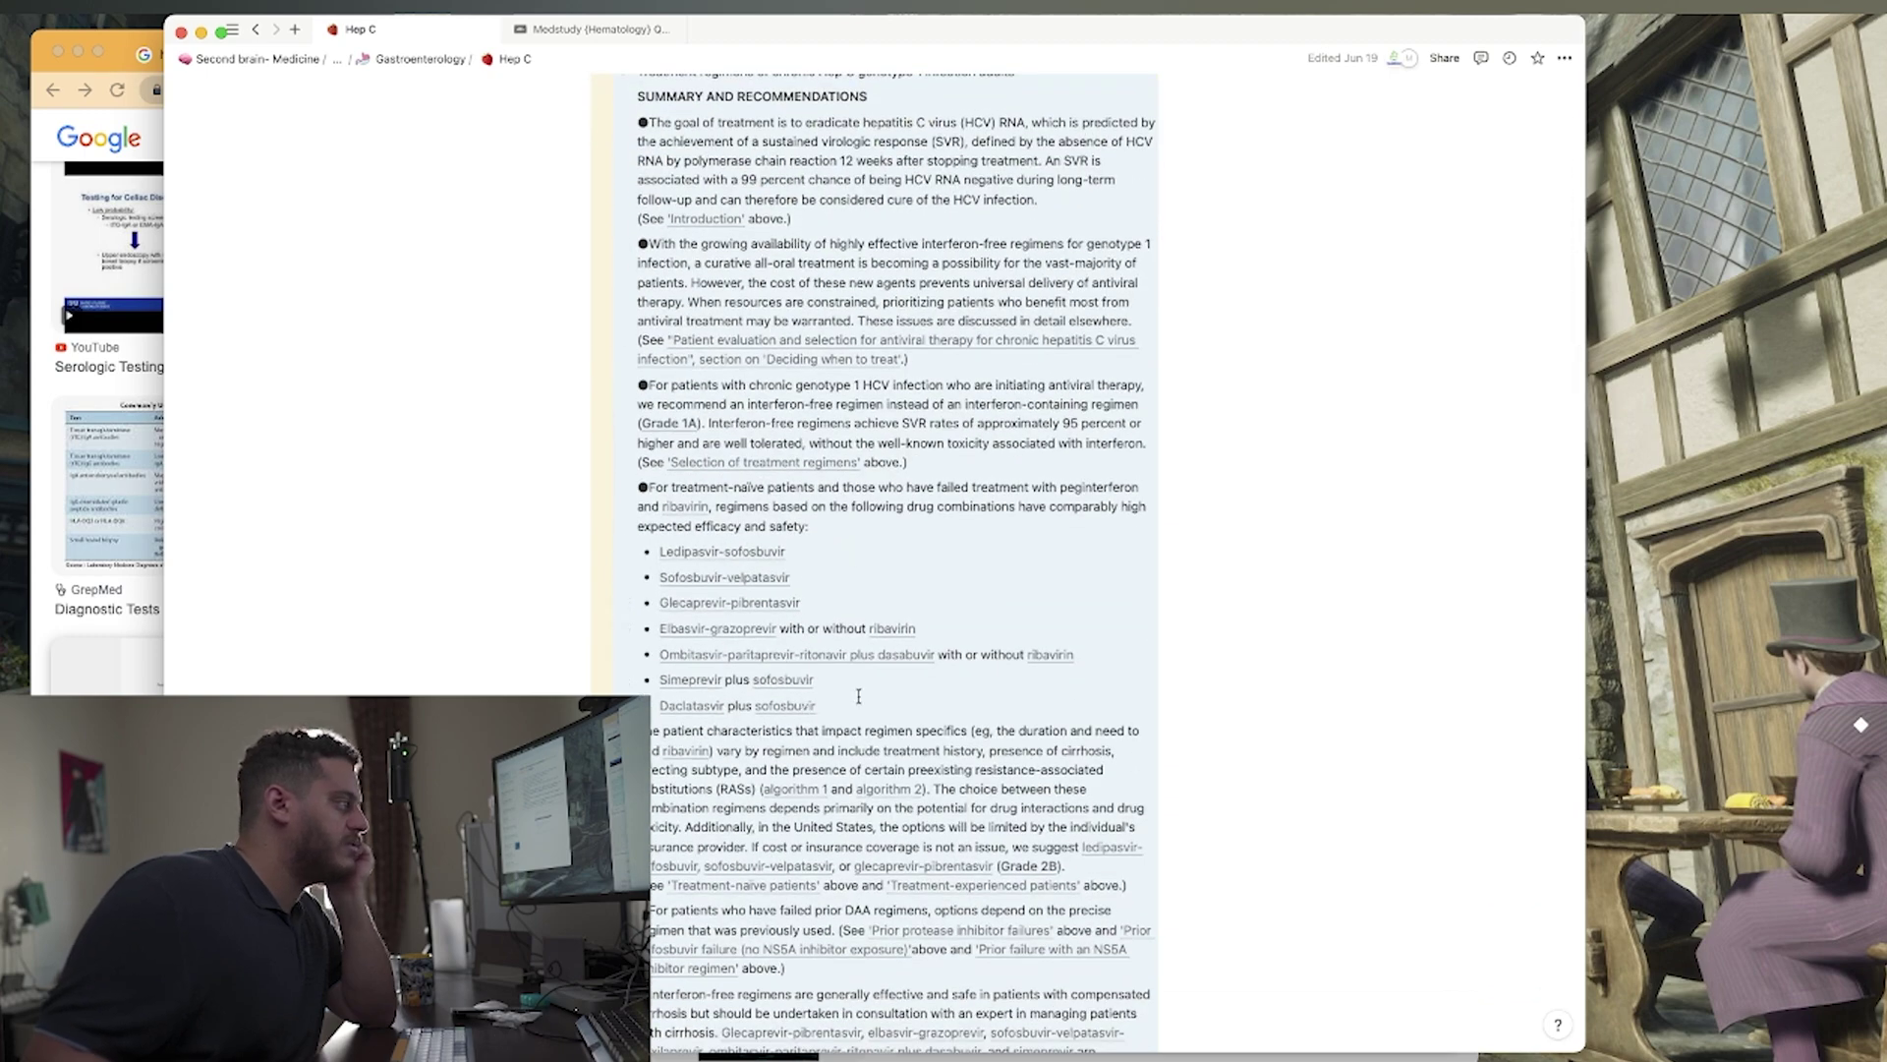
scroll(859, 695, up, 5)
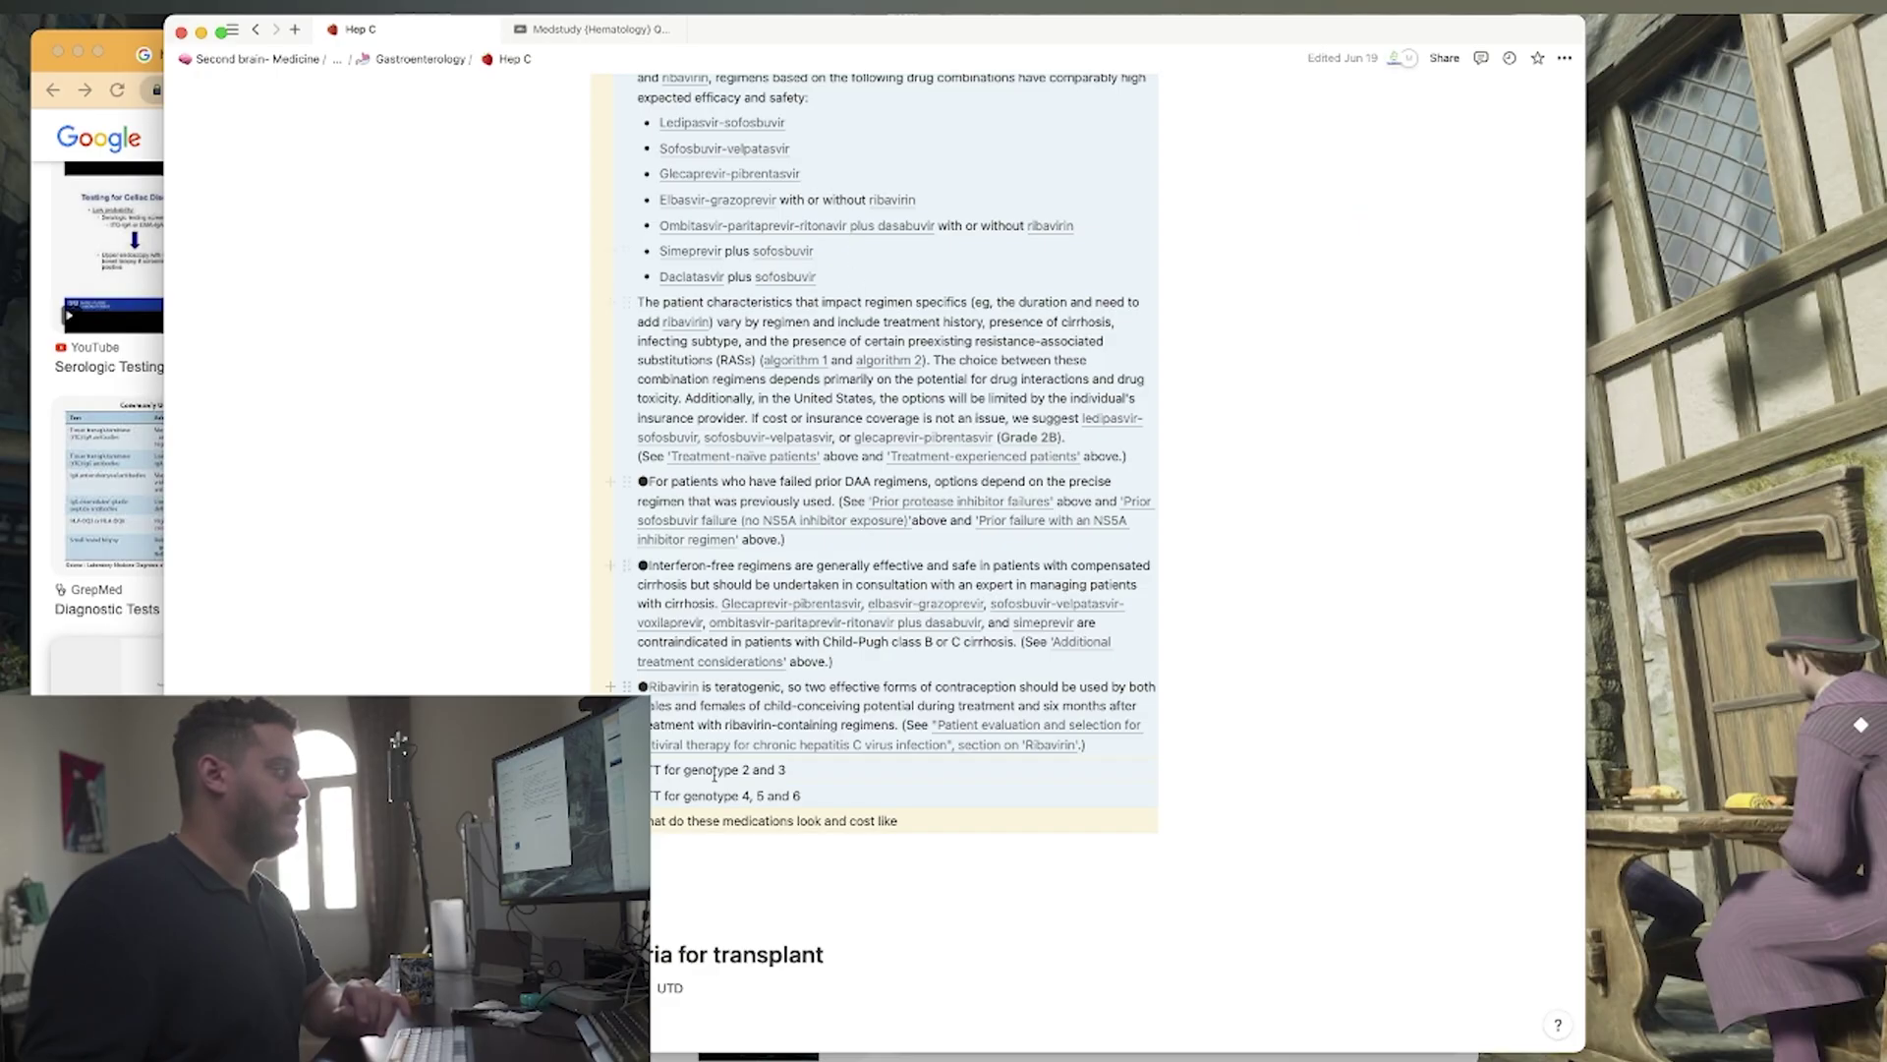
click(622, 770)
scroll(619, 543, down, 10)
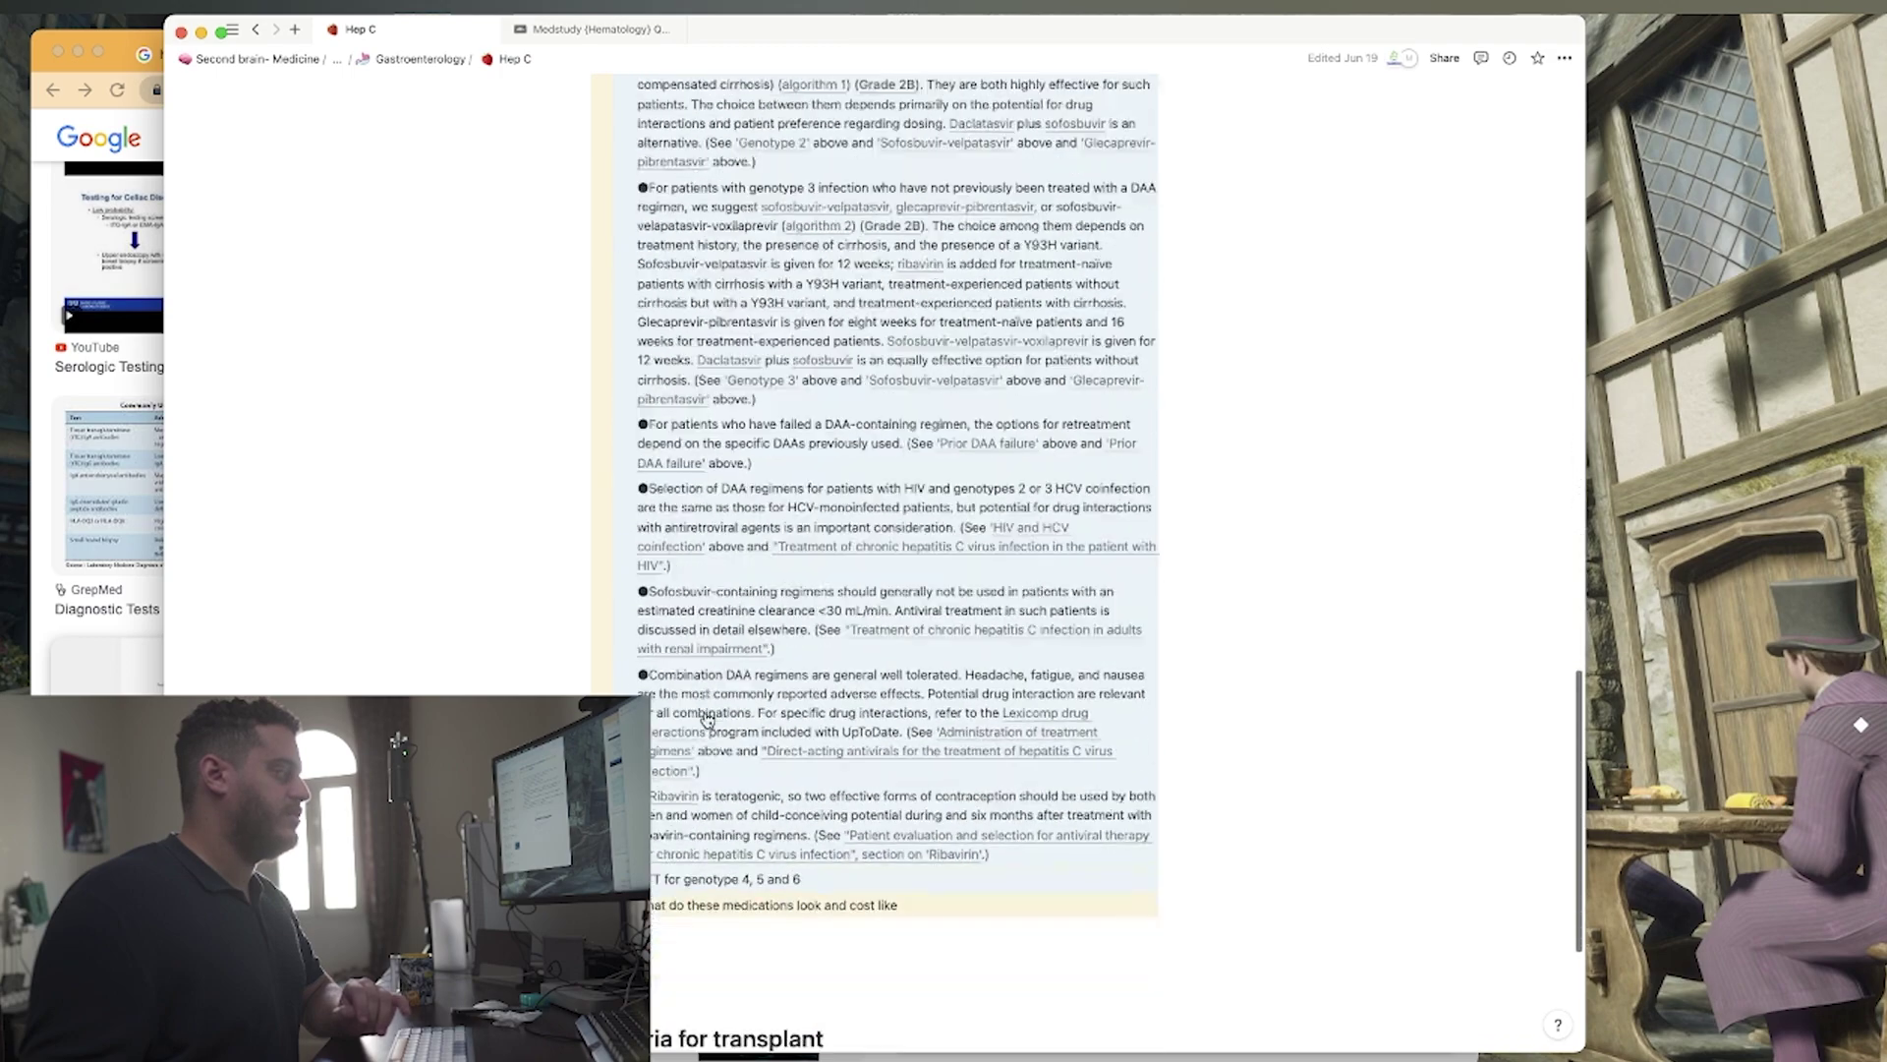
click(625, 543)
scroll(634, 570, down, 3)
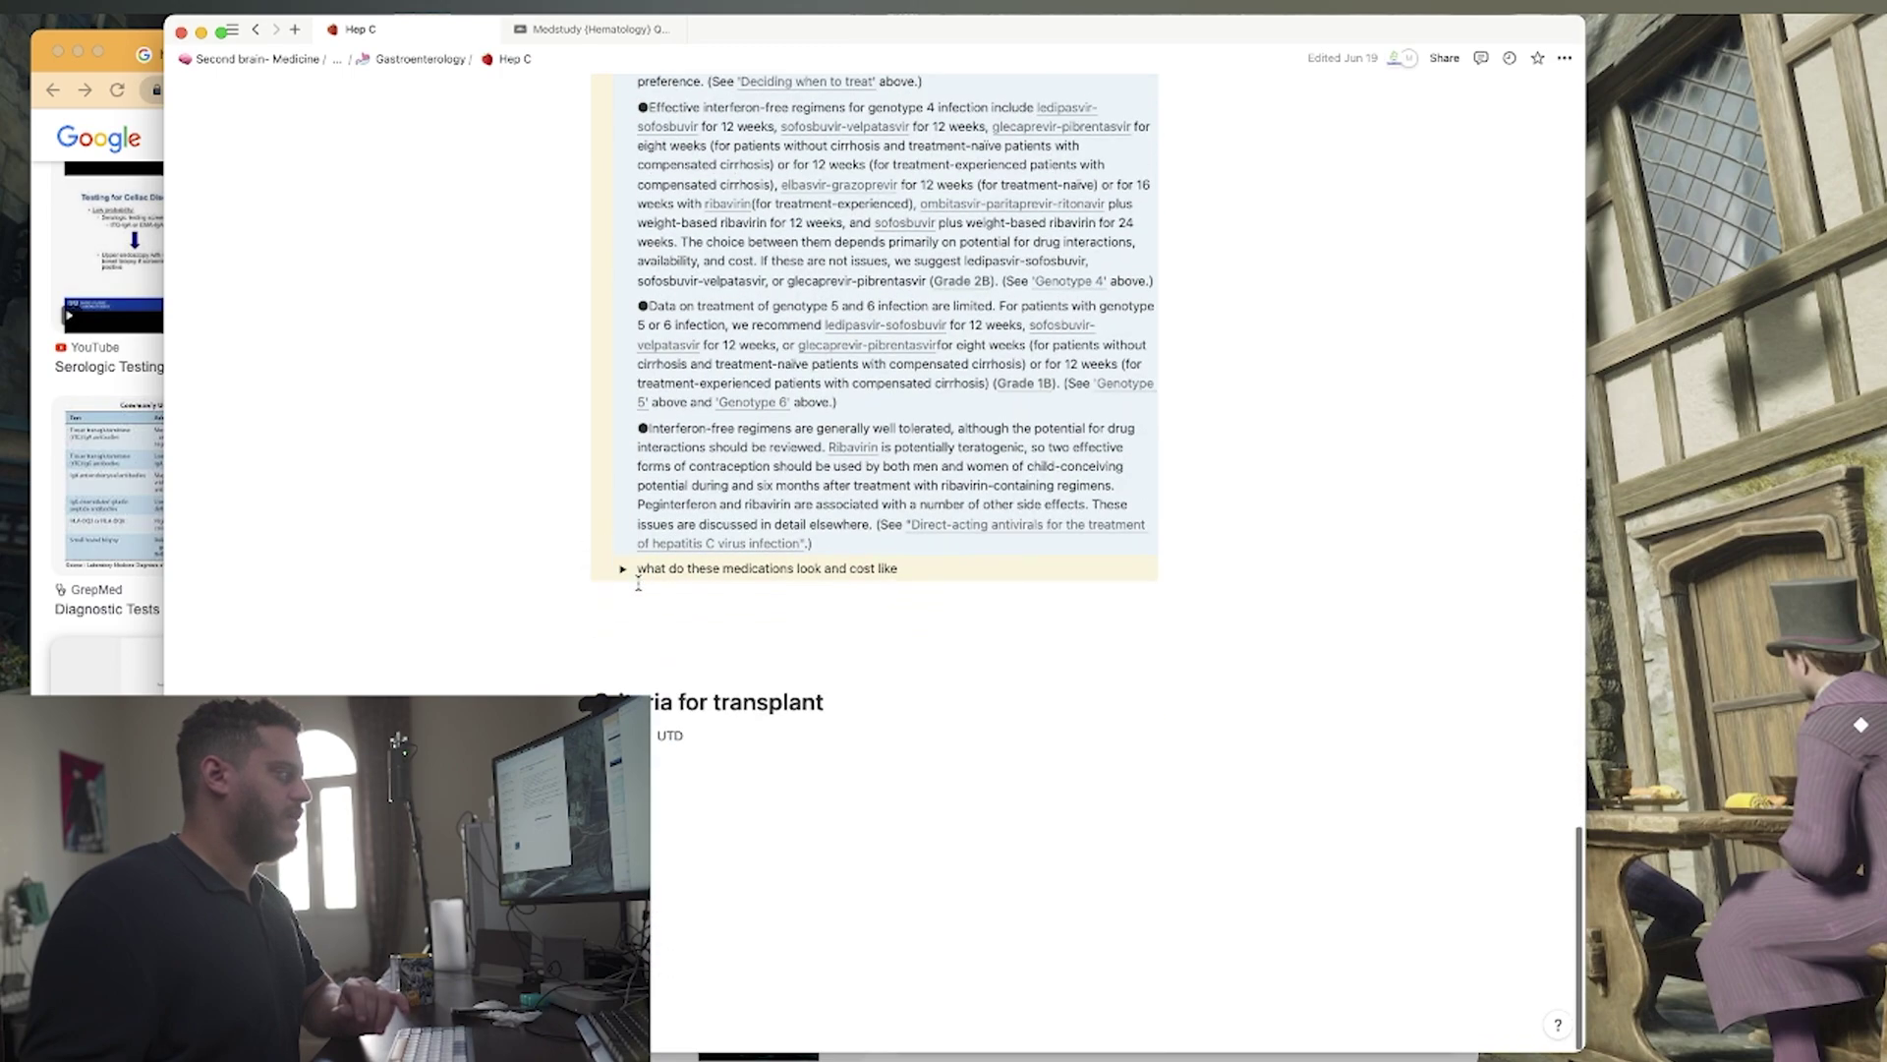
click(623, 569)
Download UpToDate's HCV genotype 3 antiviral flowchart and insert it under 'TTT for genotype 2 and 3'.
click(798, 644)
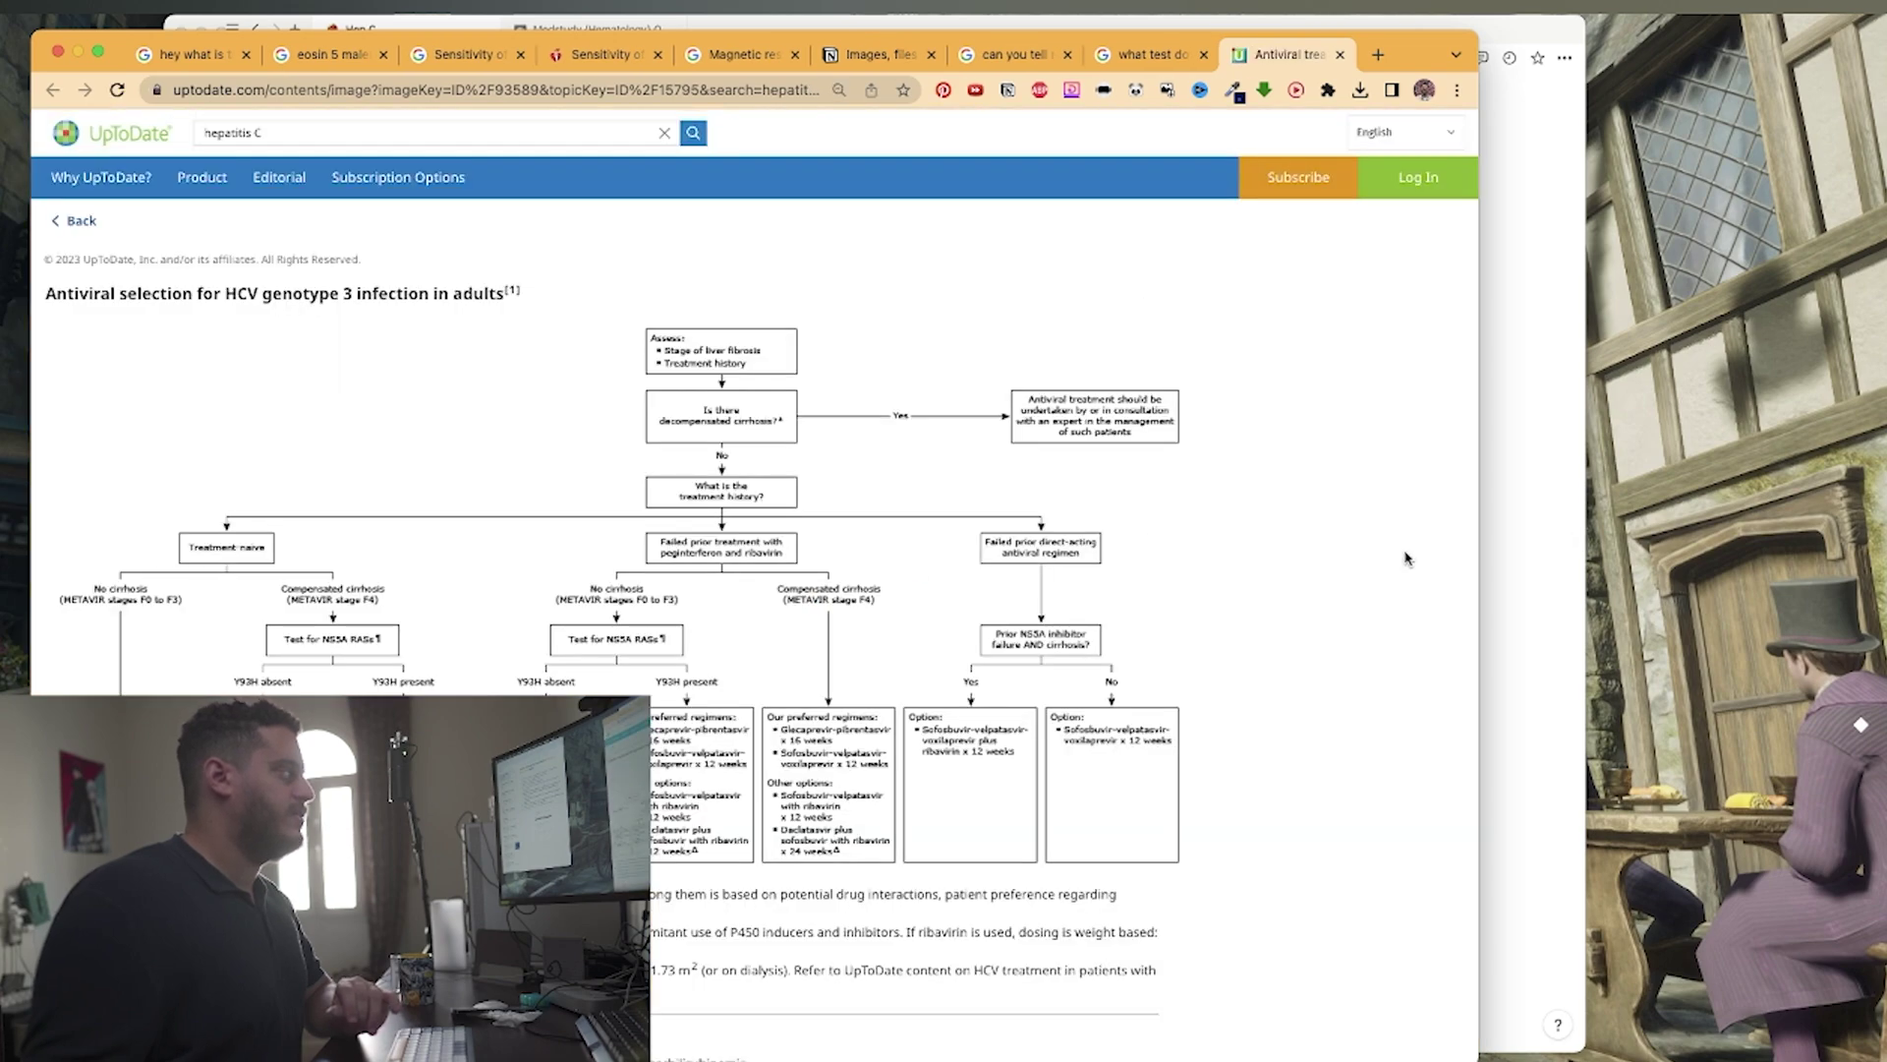
click(1165, 341)
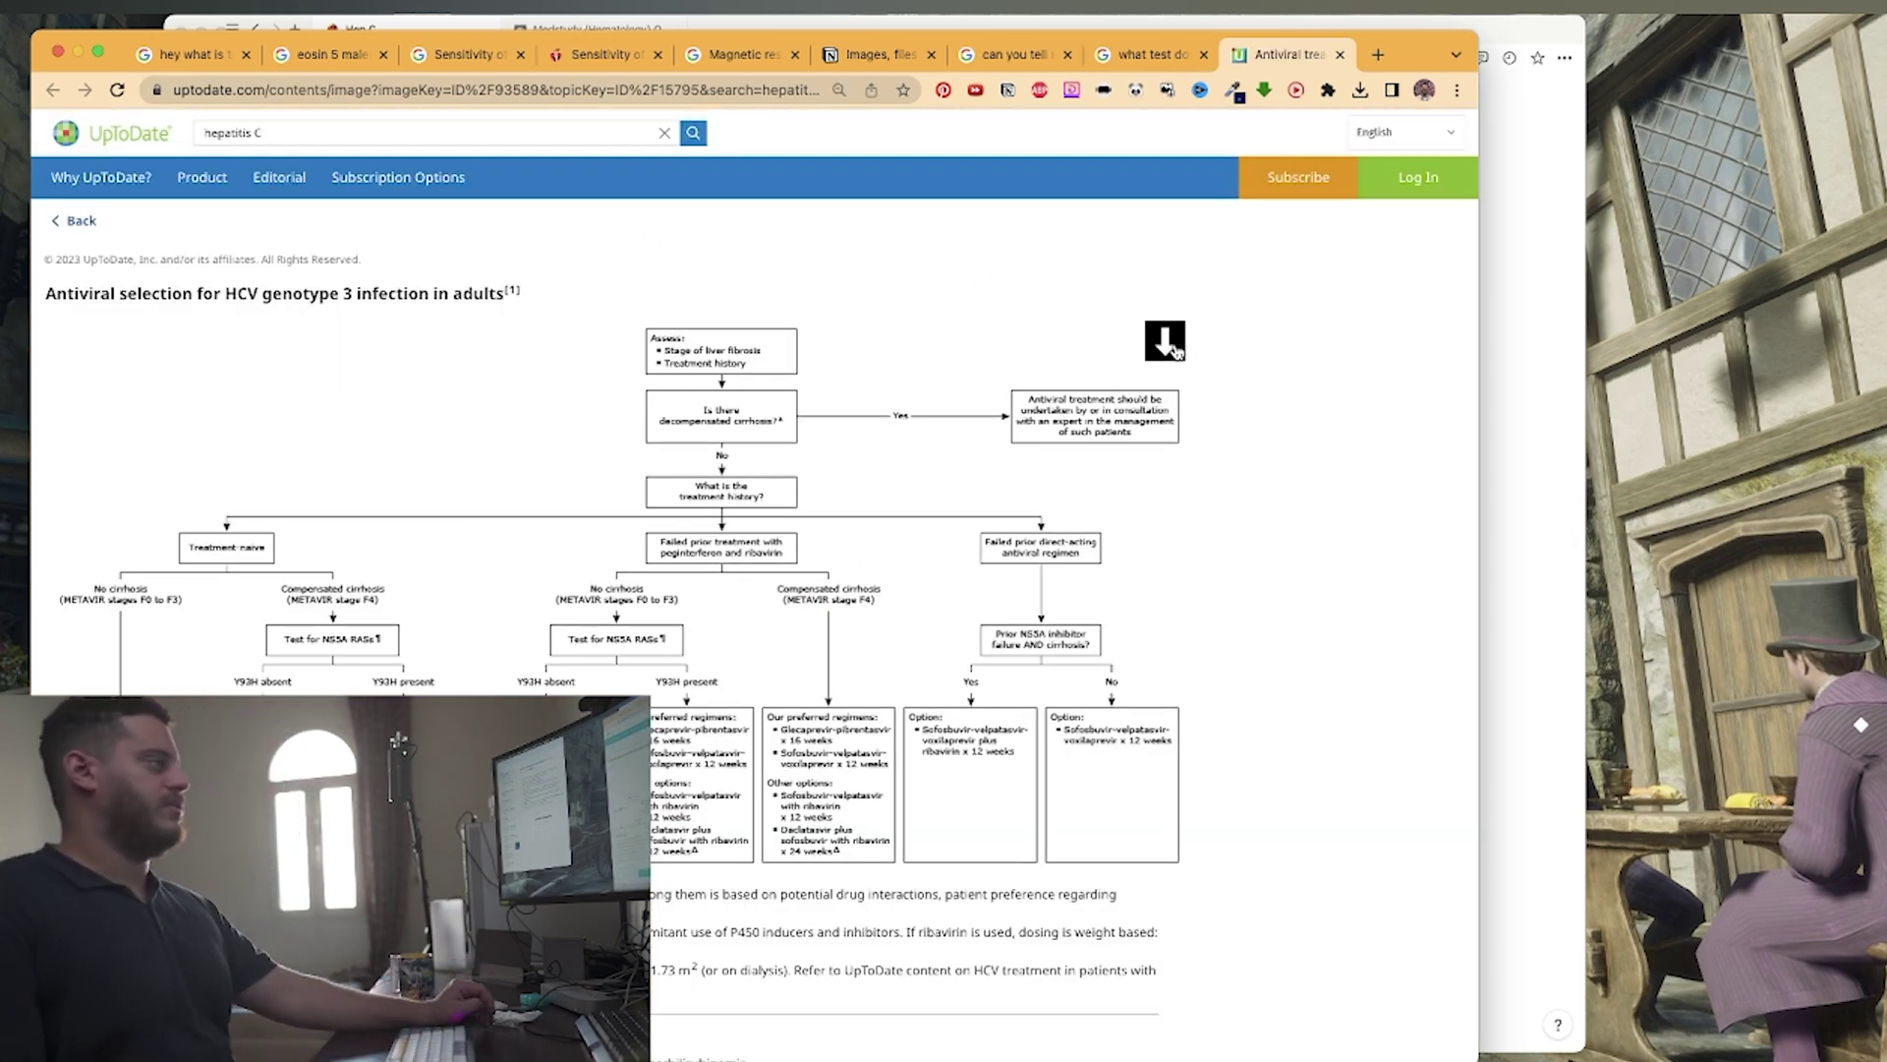
key(super+Tab)
click(1259, 1005)
drag(1290, 928, 860, 811)
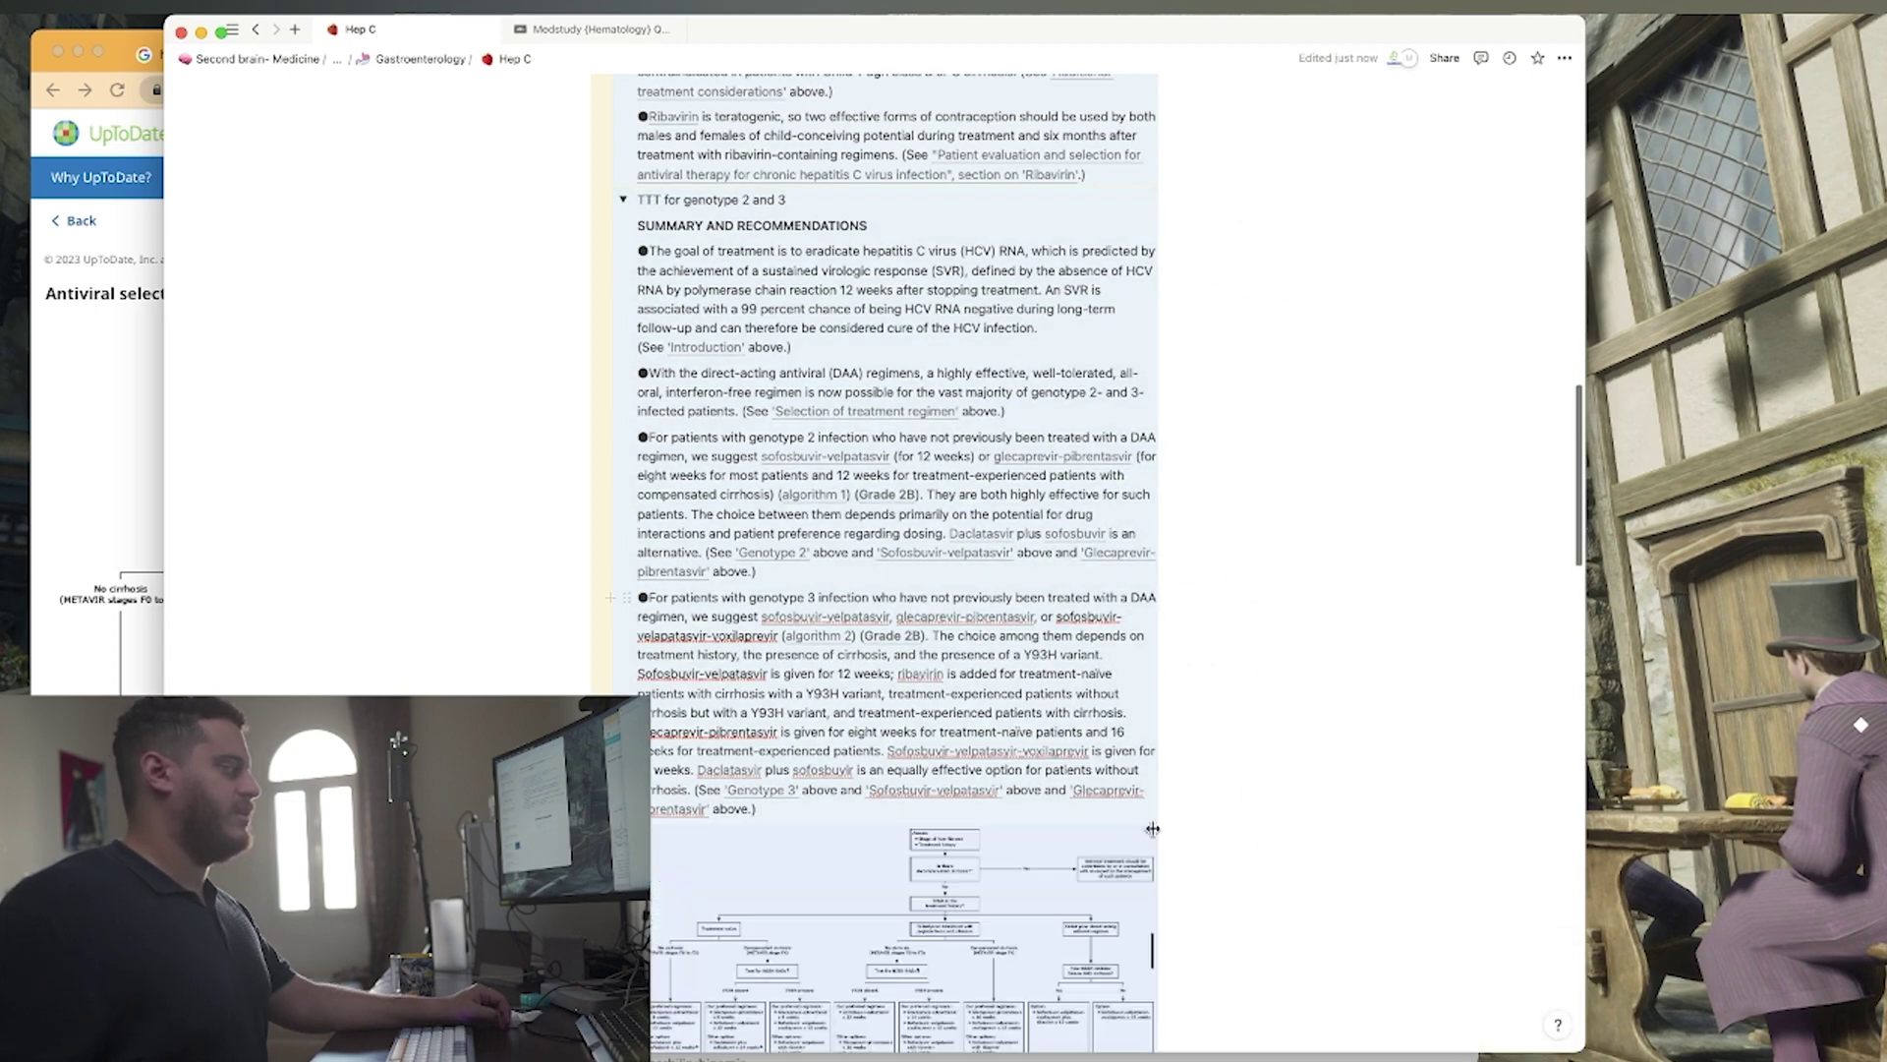
Scroll the Medstudy (Hematology) Q&A page down to the Hep C treatment list and link.
scroll(1217, 809, down, 3)
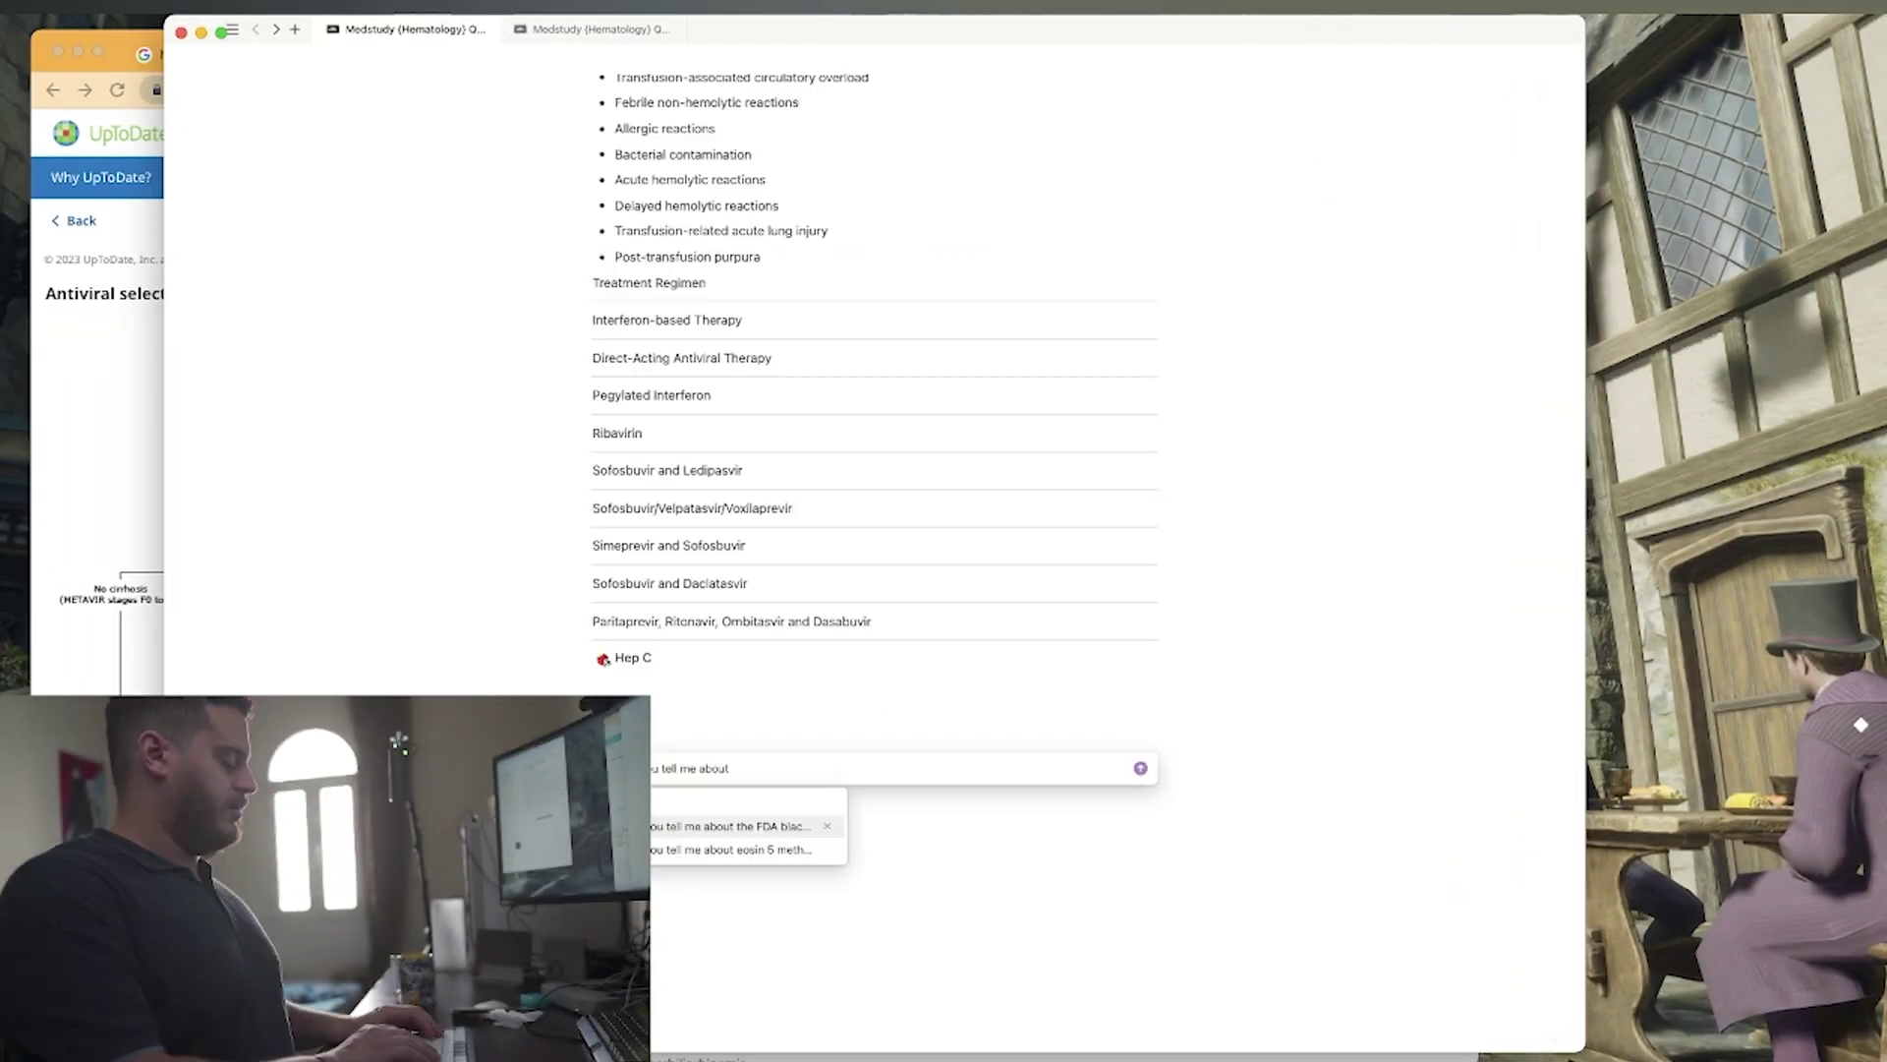
Get Notion AI's five hospital-efficiency ideas, then paste ChatGPT's numbered ideas beneath them.
text(of 5)
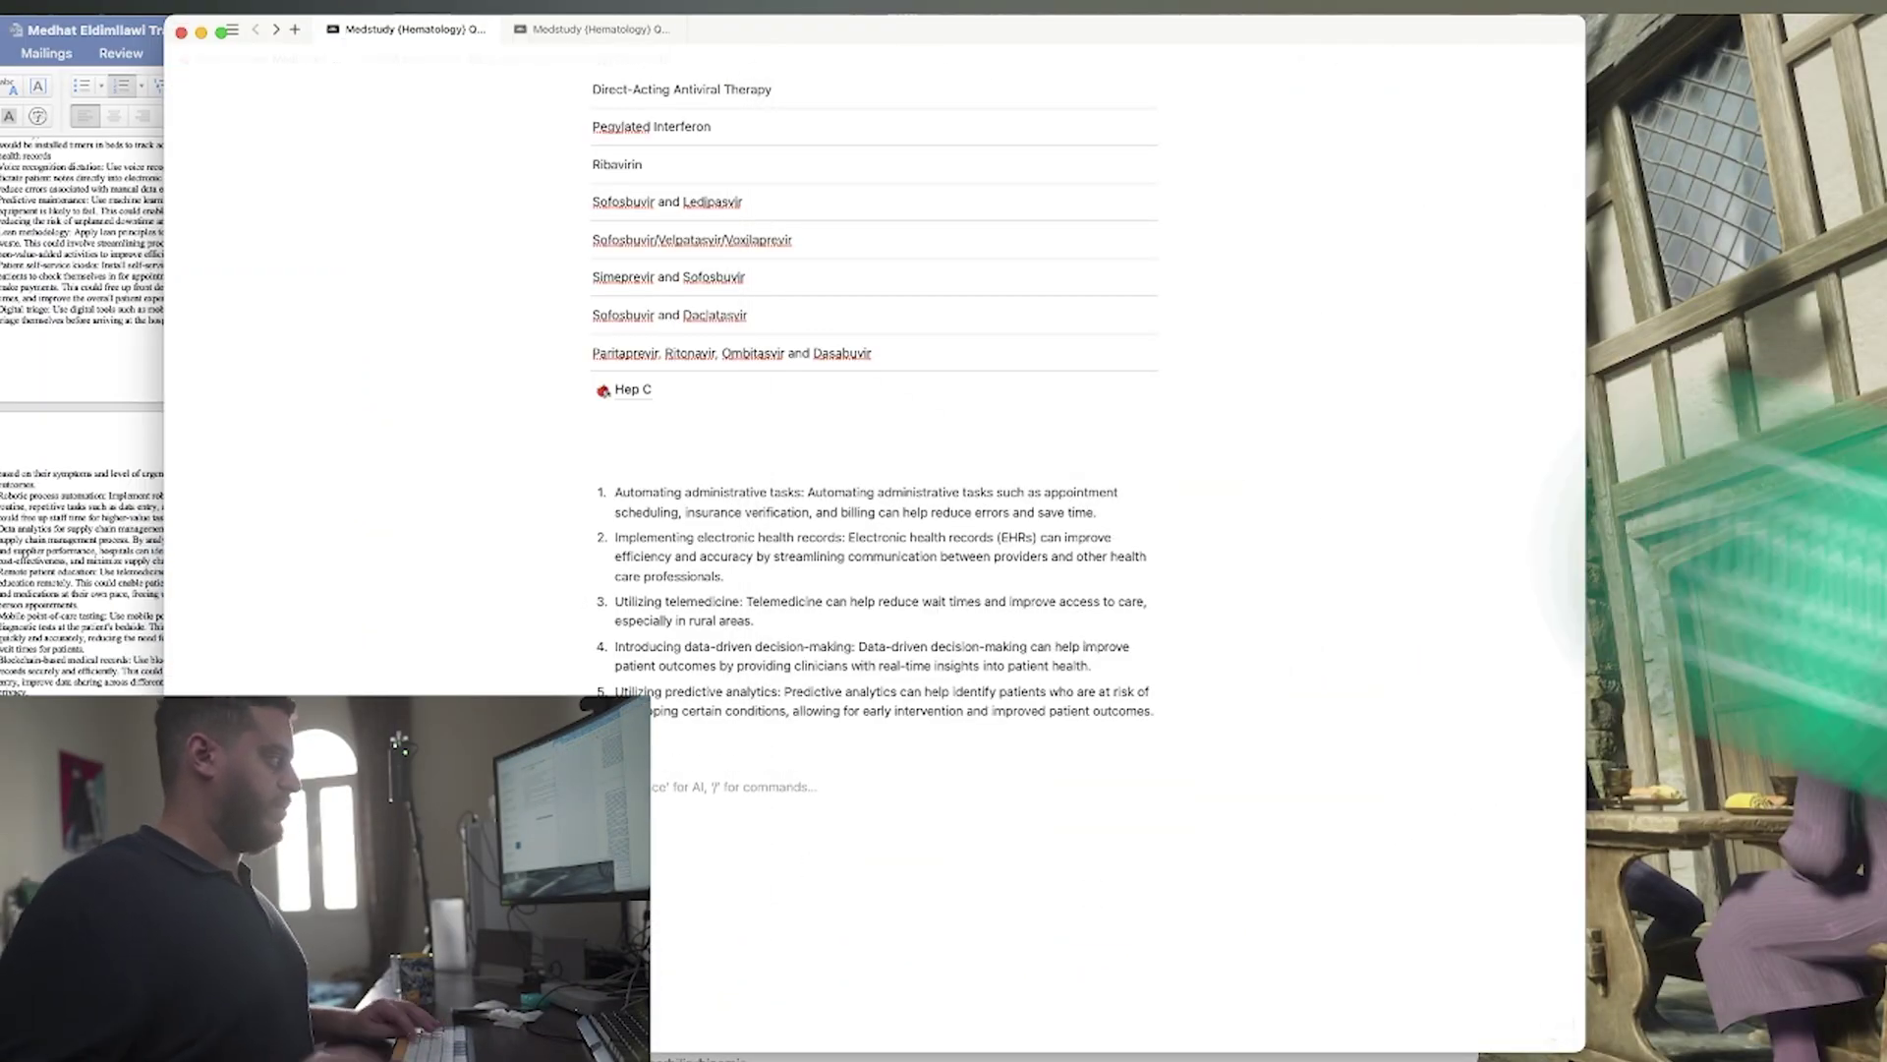
key(super+v)
scroll(966, 766, down, 3)
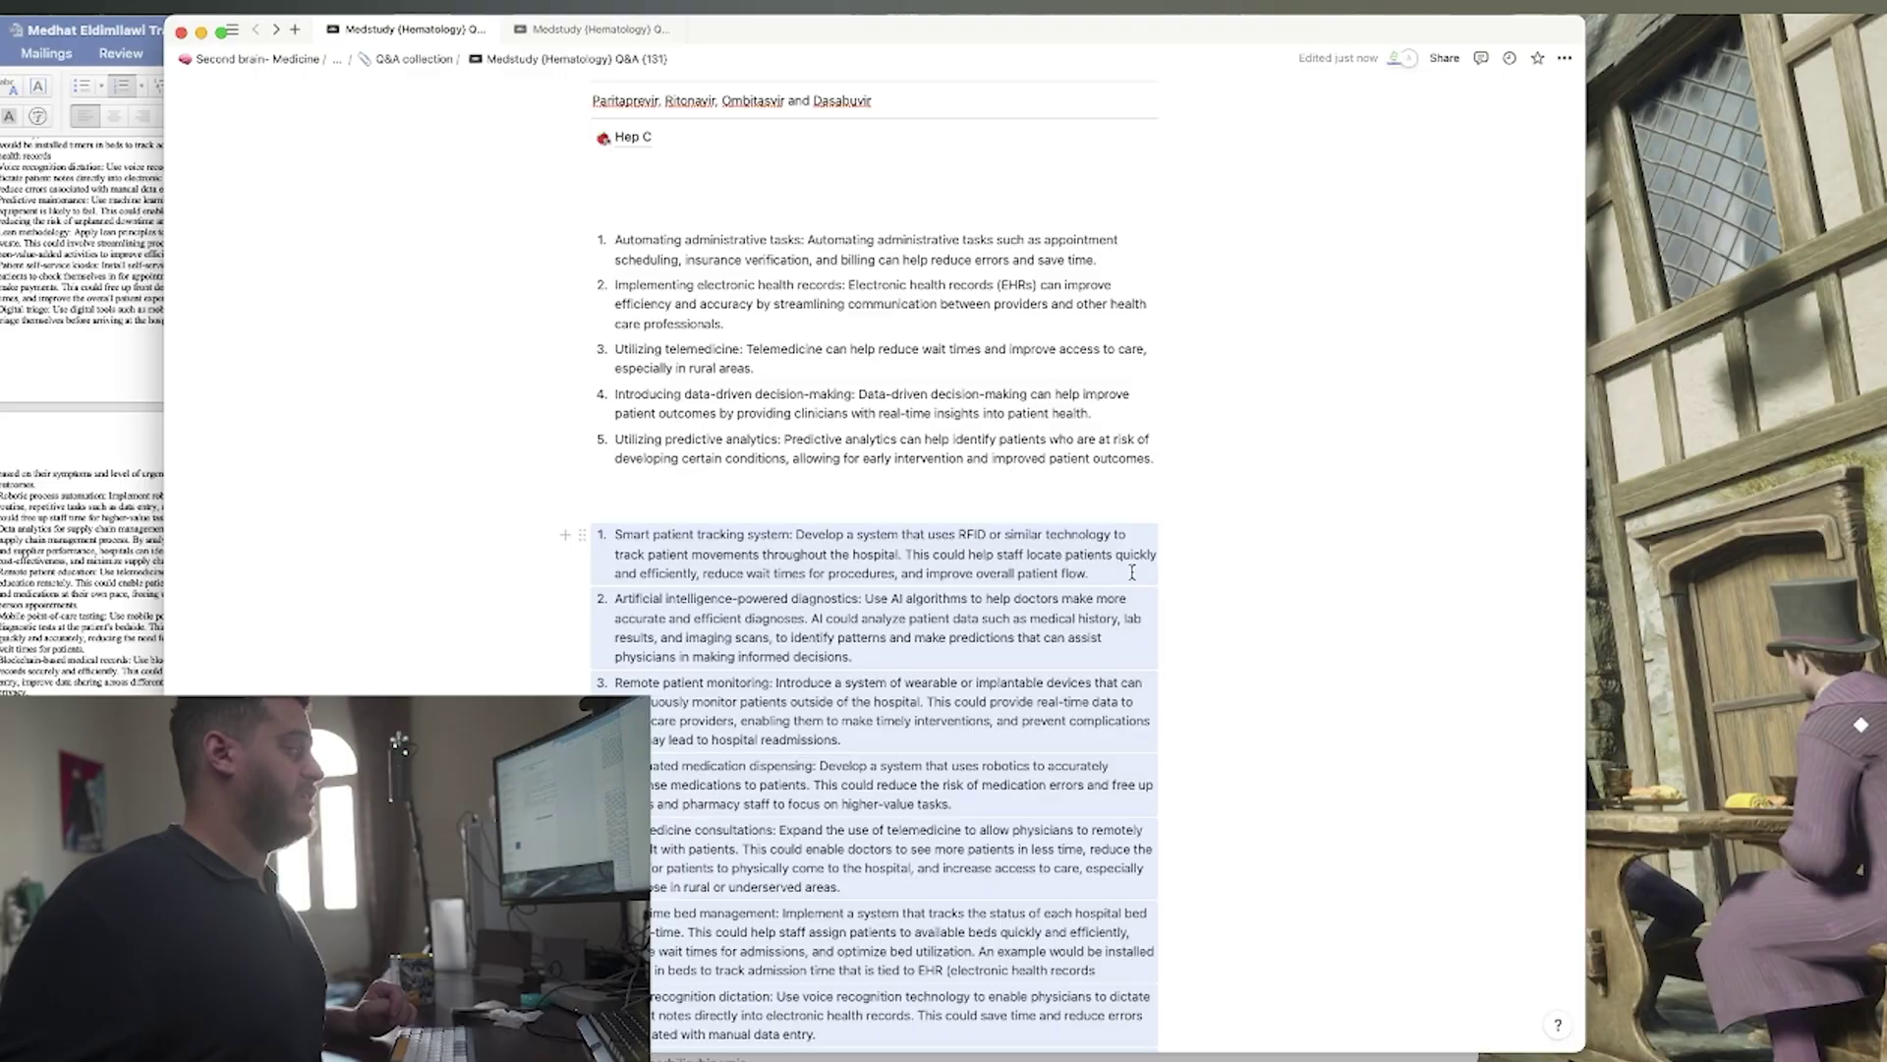
Give the Digital triage idea a red background via the block menu search 'red b'.
scroll(1132, 572, down, 4)
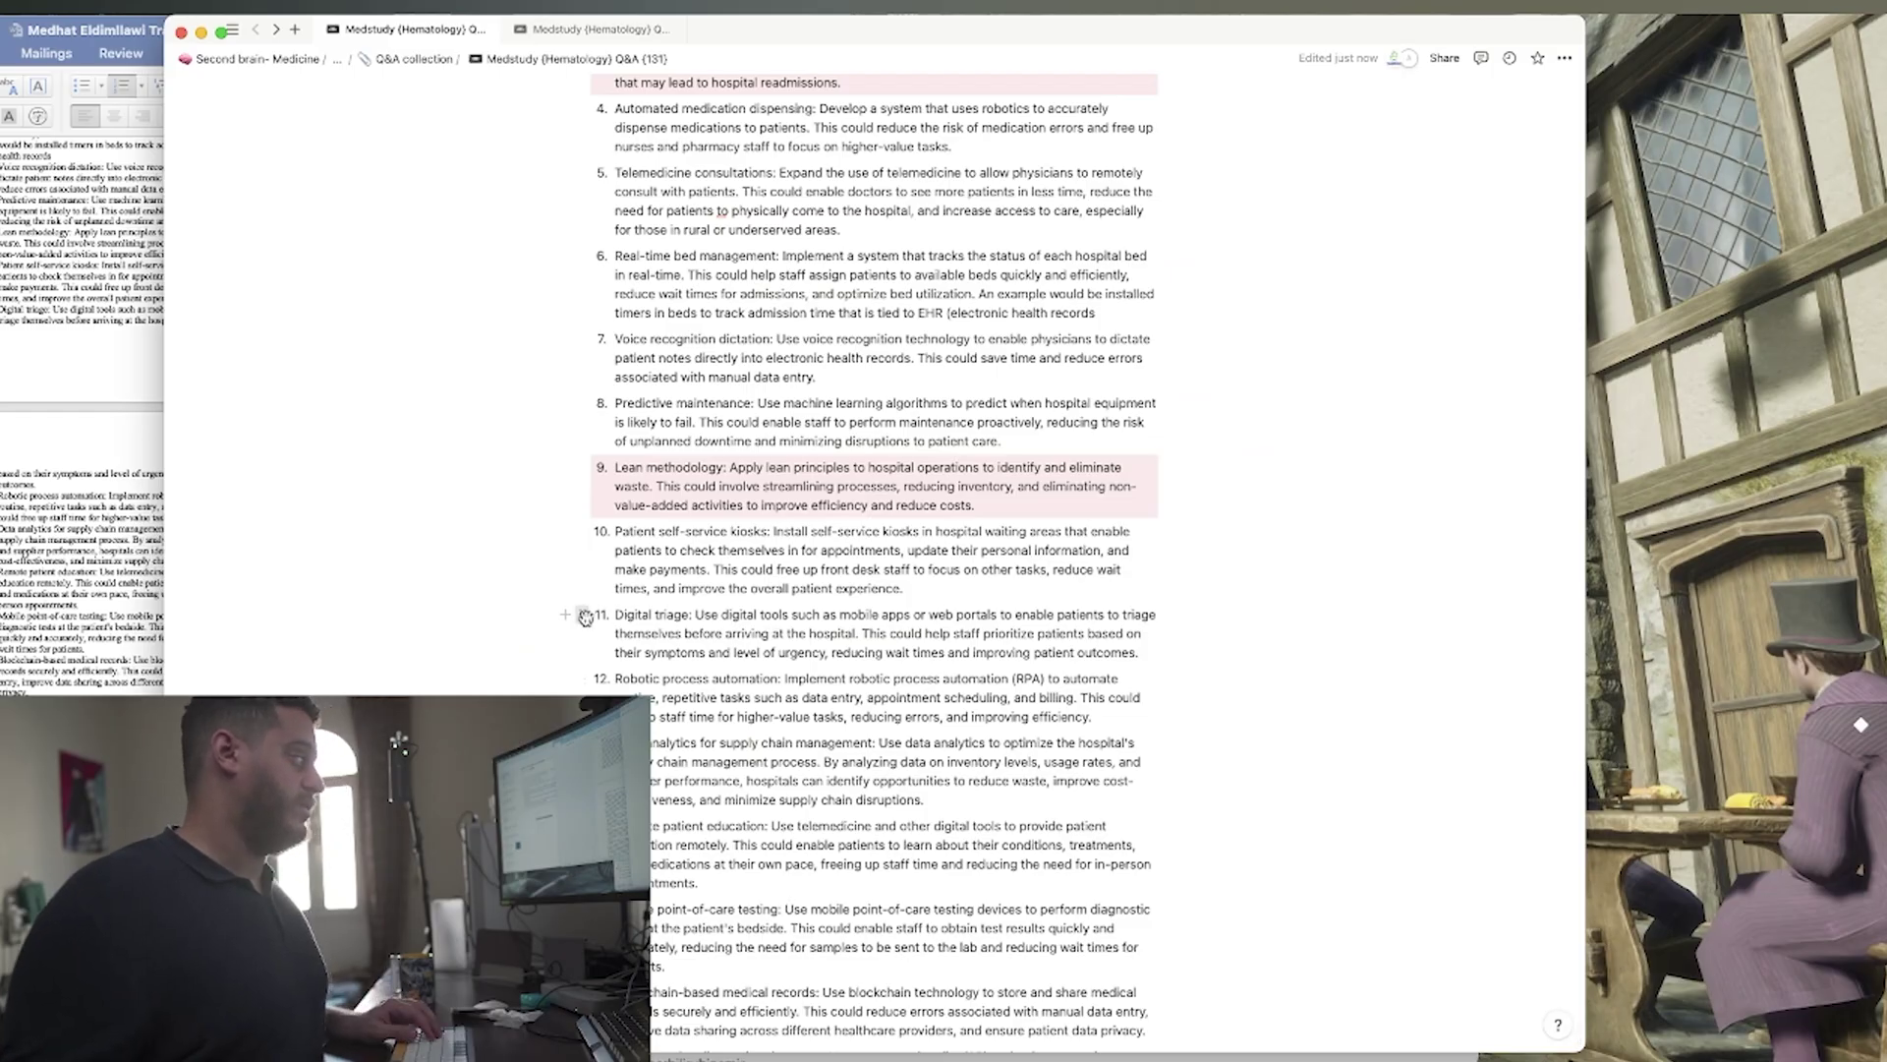
click(583, 616)
text(red b)
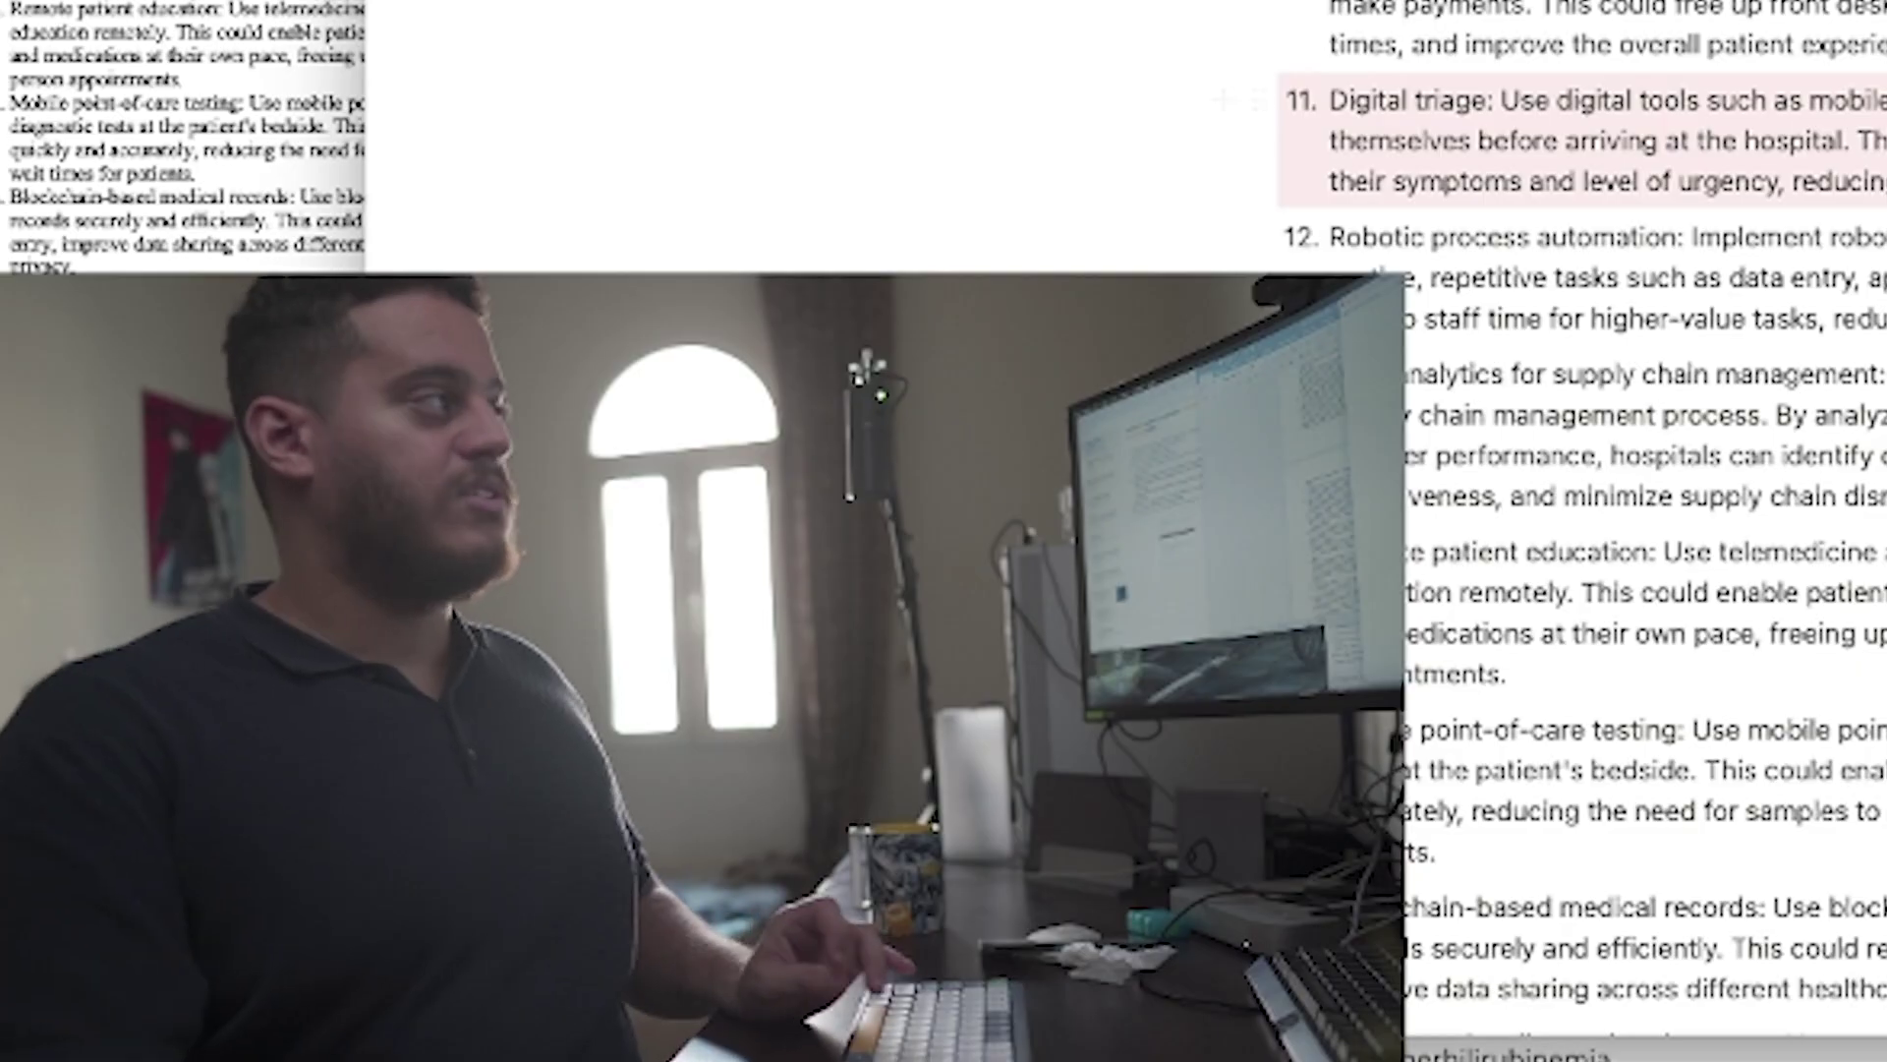
scroll(956, 665, down, 10)
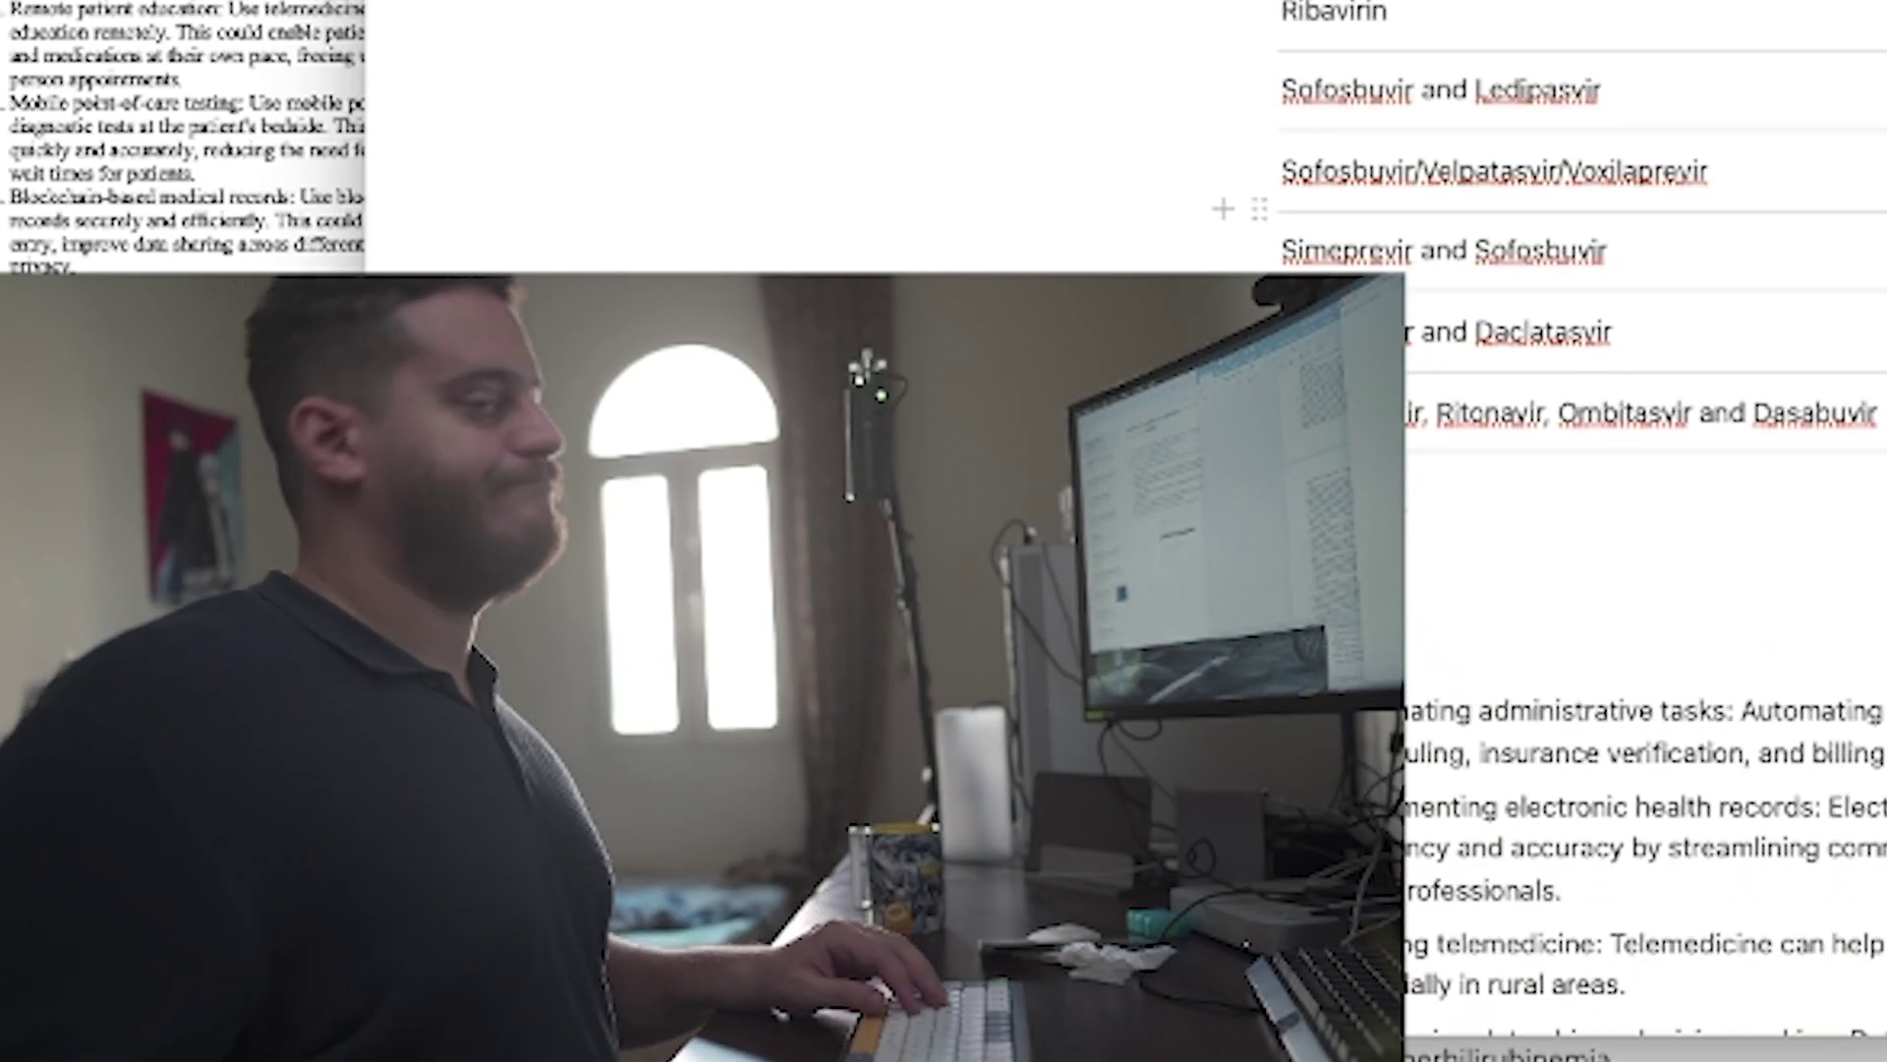